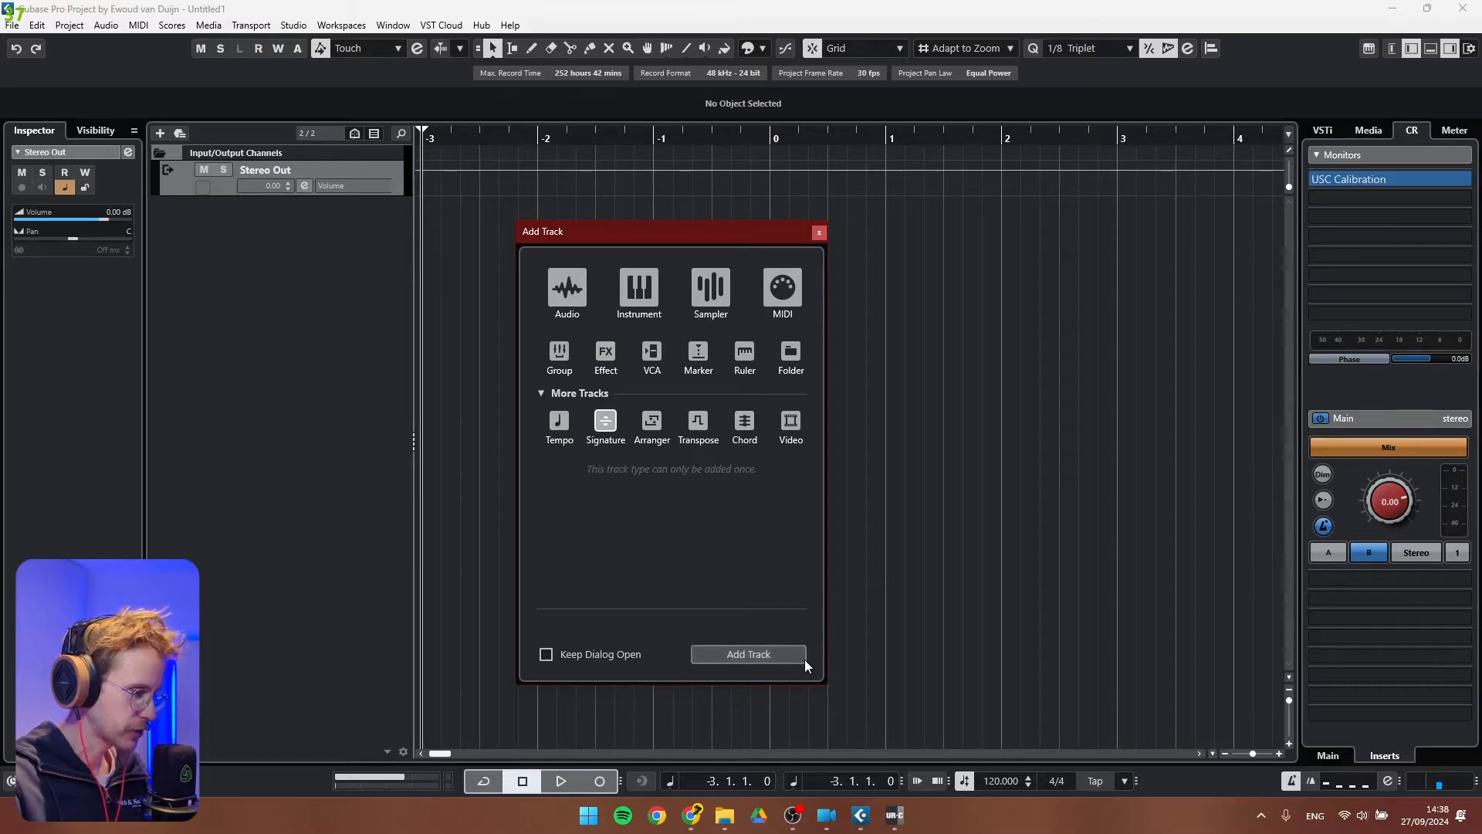
- Add a Signature track and a Tempo track to the project
{"action": "left_click", "coordinate": [160, 132]}
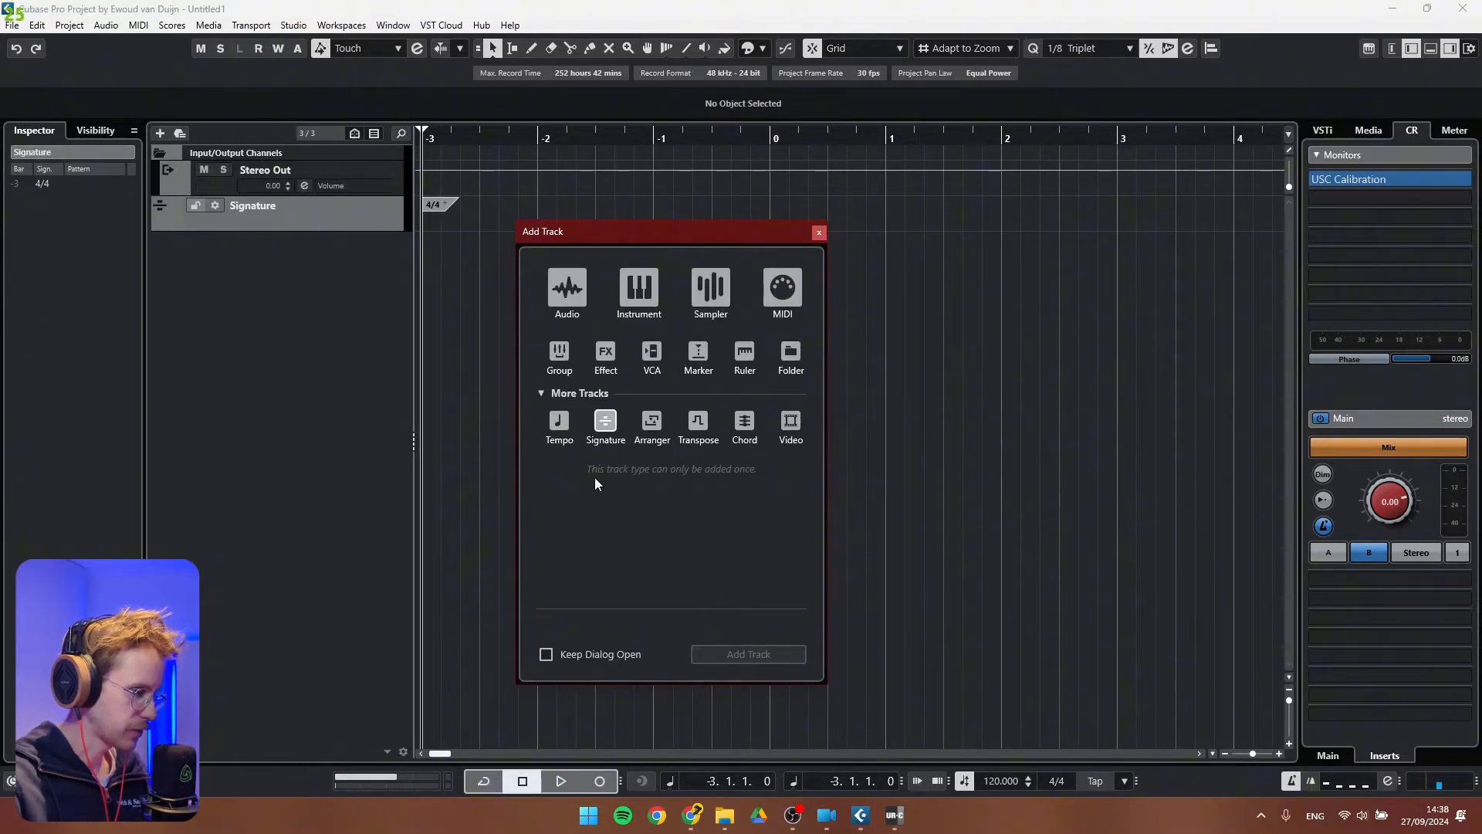
{"action": "left_click", "coordinate": [749, 653]}
- Add one folder track named Utlities
{"action": "left_click", "coordinate": [159, 133]}
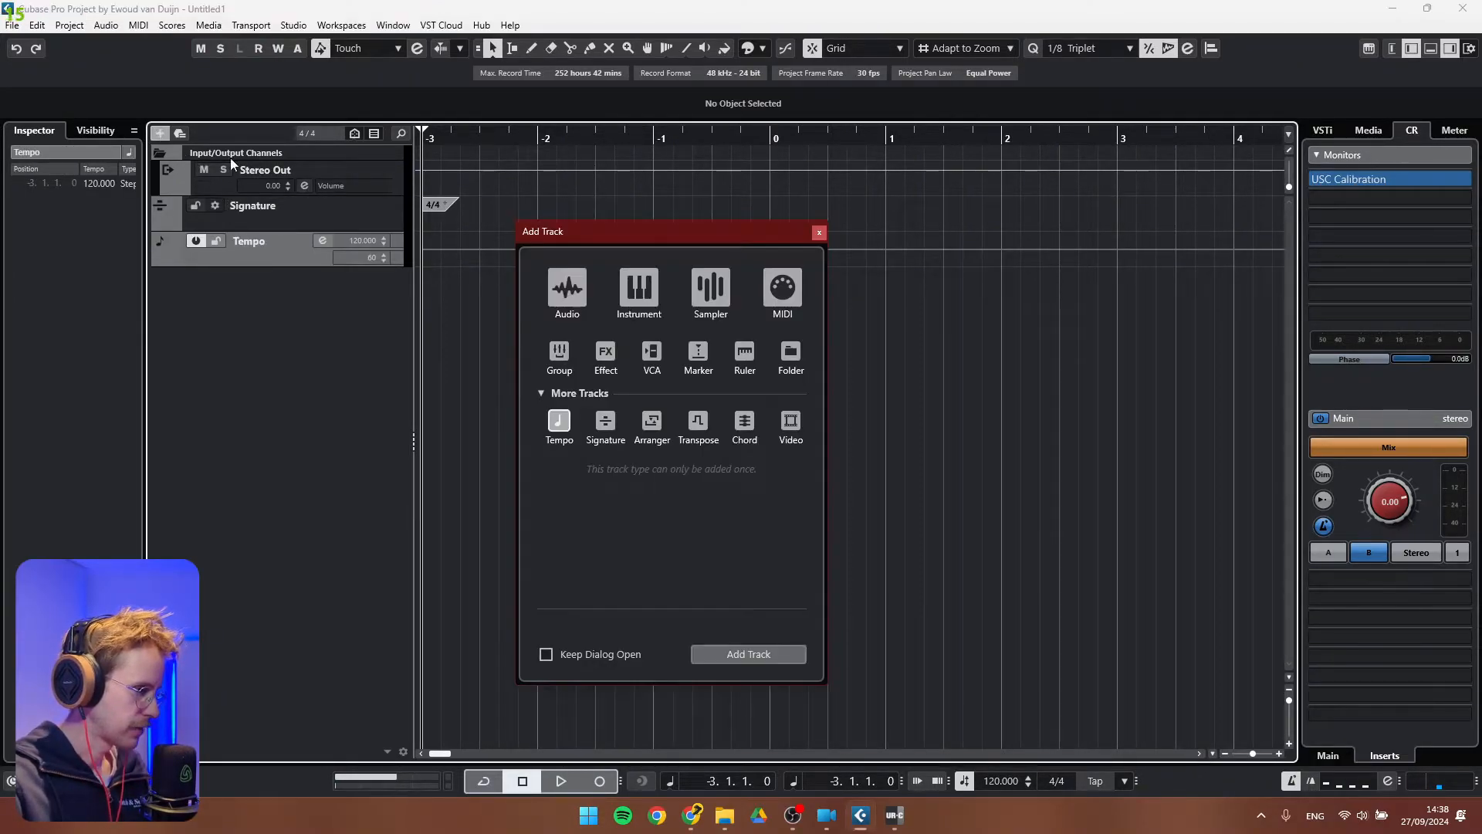
{"action": "left_click", "coordinate": [792, 354]}
{"action": "type", "text": "Utlitie"}
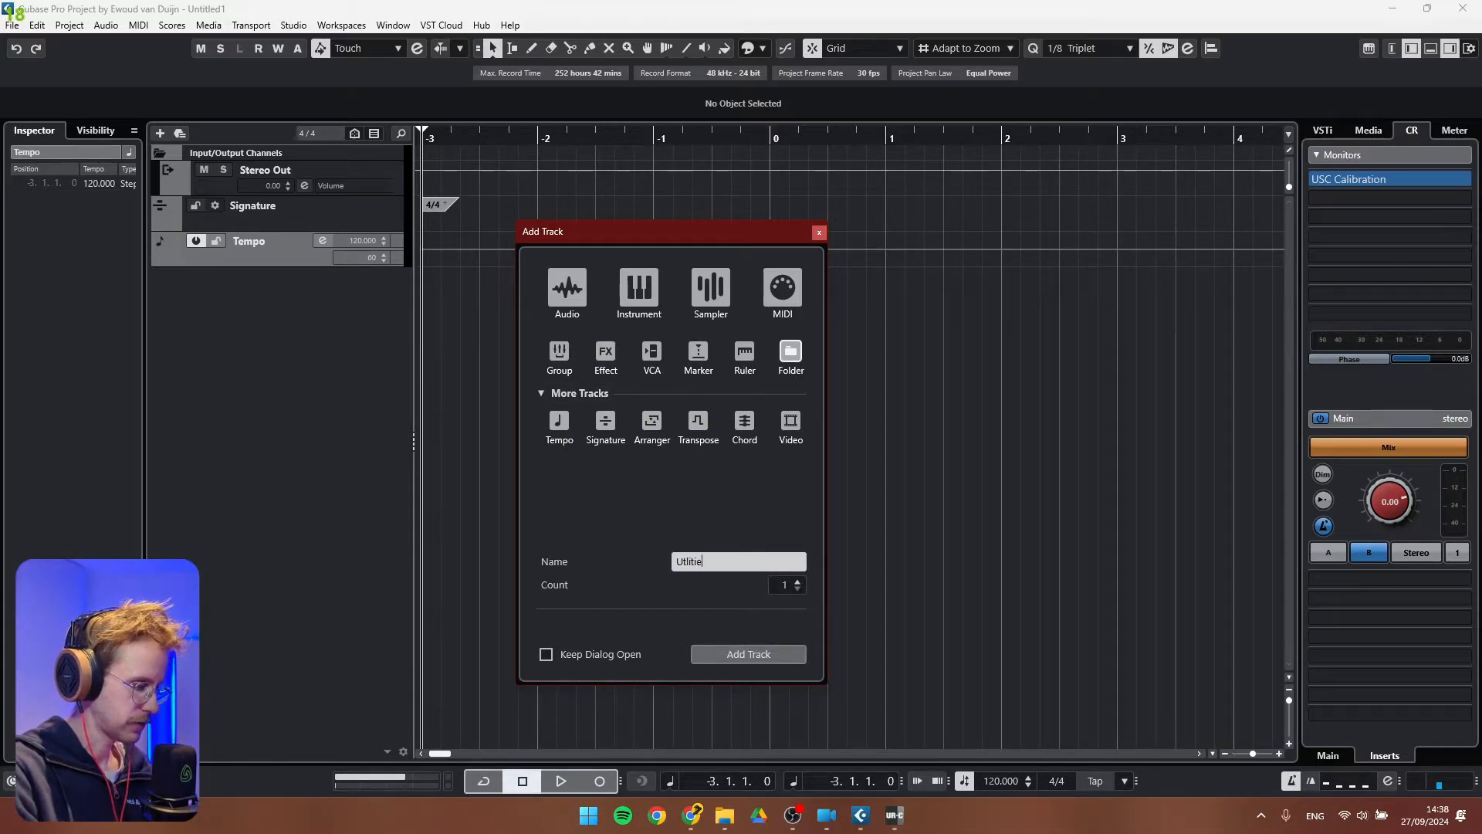
{"action": "type", "text": "s"}
{"action": "left_click", "coordinate": [744, 654]}
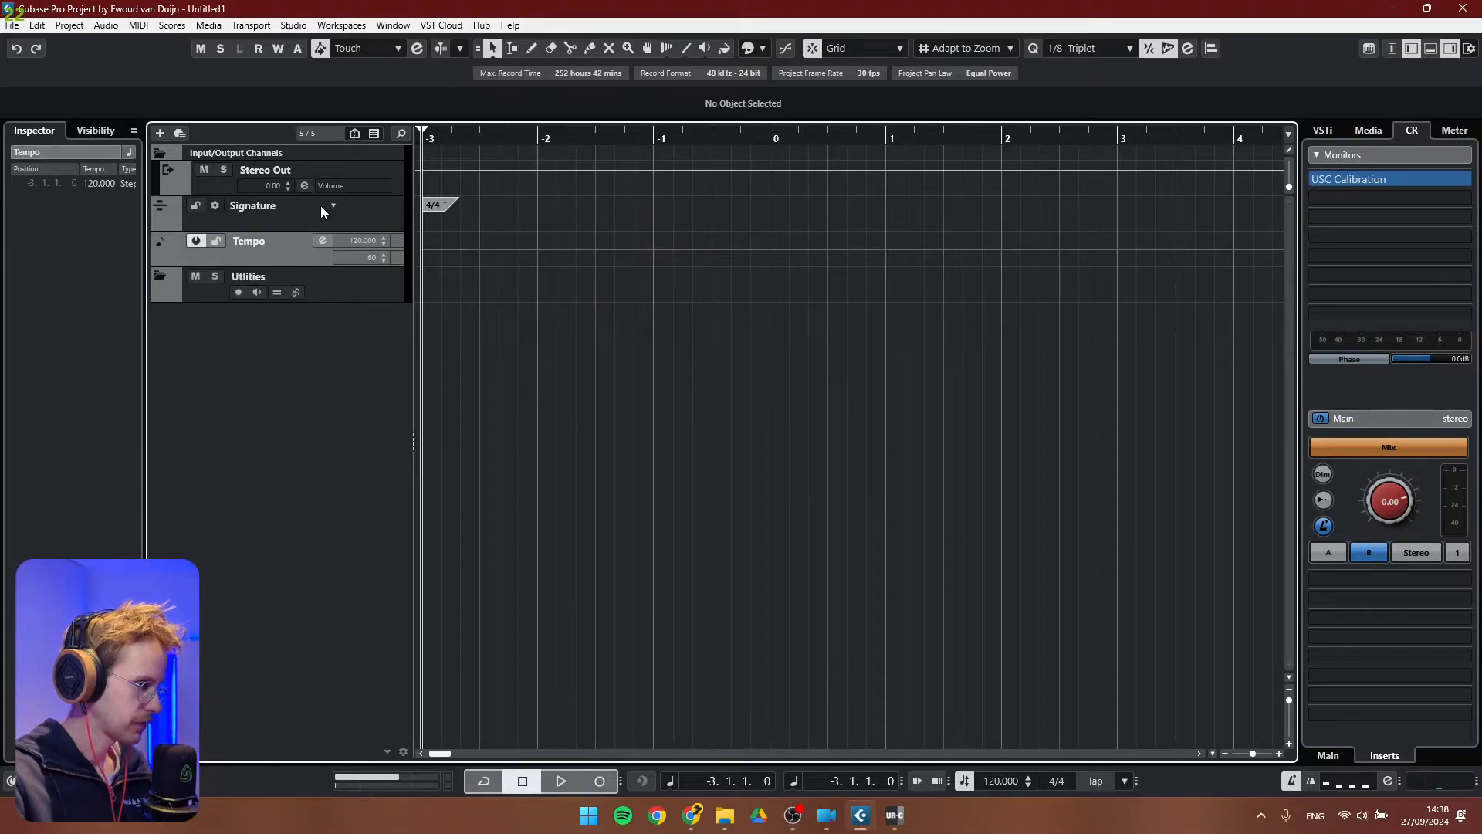
- Move the Signature and Tempo tracks into the Utlities folder
{"action": "left_click", "coordinate": [364, 214]}
{"action": "left_click_drag", "start_coordinate": [357, 283], "coordinate": [356, 282]}
- Color the Utlities folder and its tracks pink and move the folder above Input/Output Channels
{"action": "scroll", "coordinate": [175, 221], "scroll_direction": "down", "scroll_amount": 3}
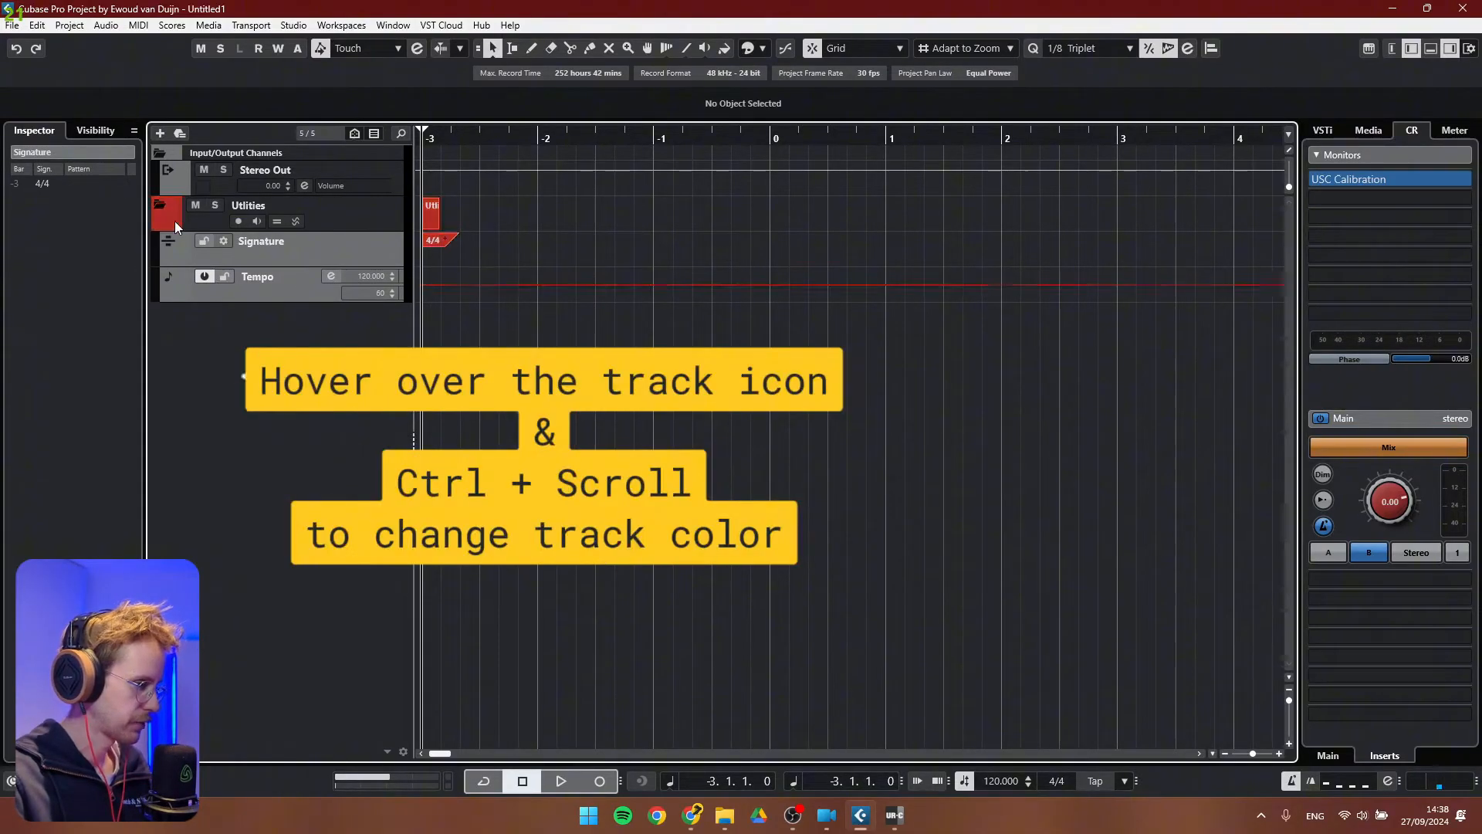
{"action": "scroll", "coordinate": [178, 257], "scroll_direction": "down", "scroll_amount": 4}
{"action": "scroll", "coordinate": [175, 284], "scroll_direction": "down", "scroll_amount": 2}
{"action": "left_click", "coordinate": [179, 206]}
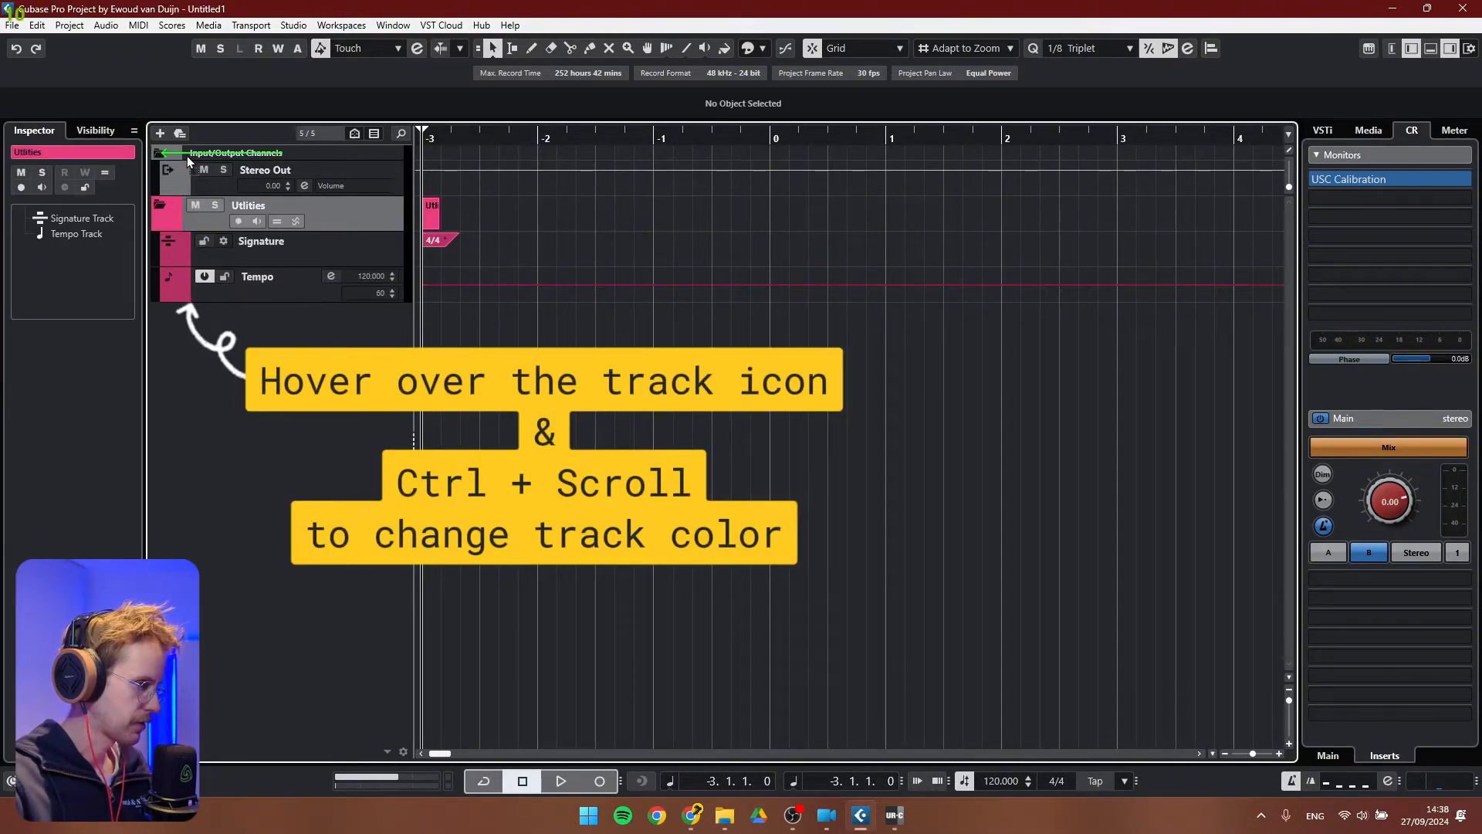
{"action": "left_click_drag", "start_coordinate": [188, 160], "coordinate": [189, 152]}
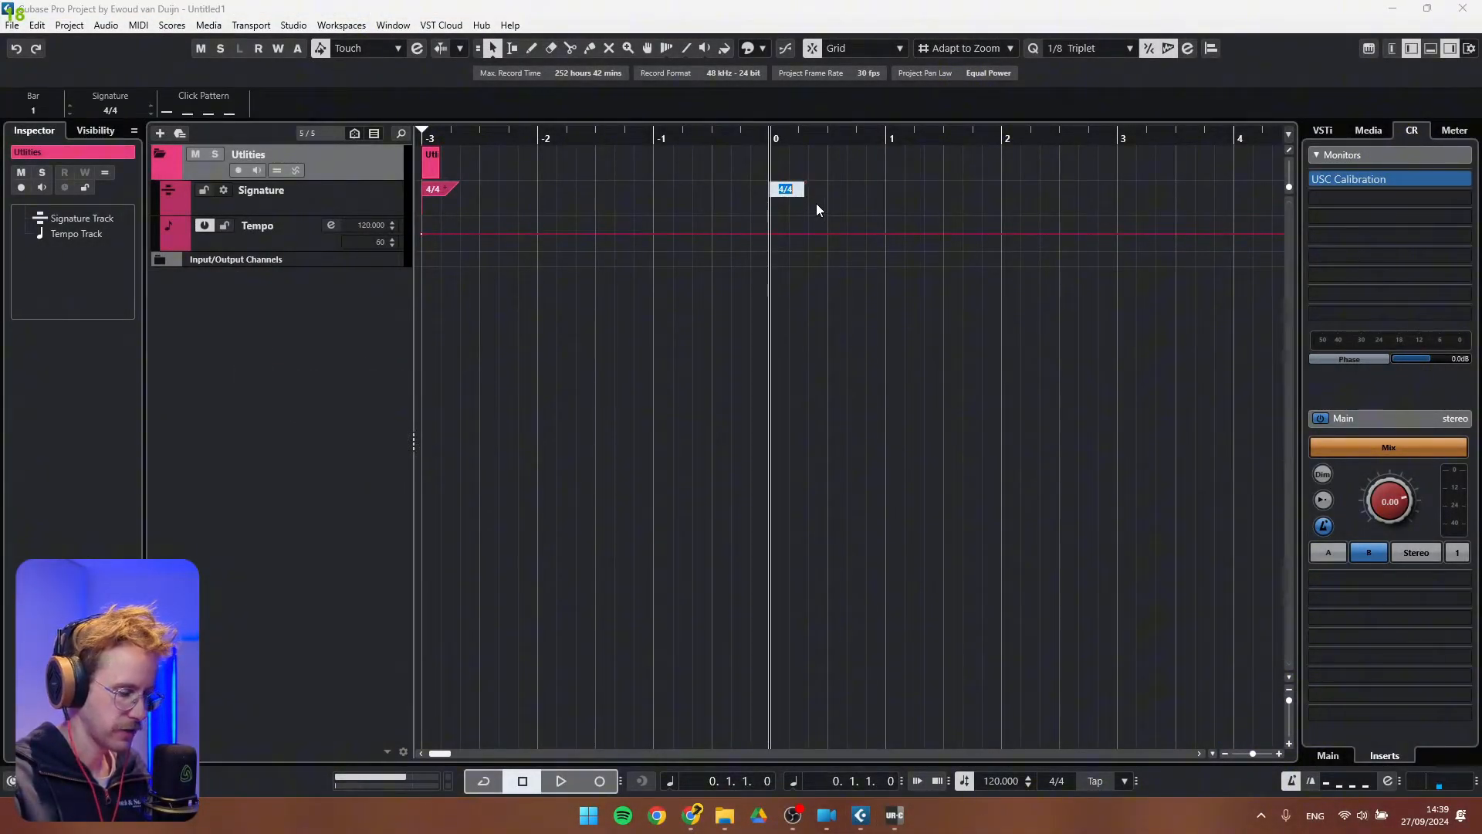
- Add time signature changes on the Signature track: 4/4 at bar 0 and 6/8 at bar 2
{"action": "key", "text": "Return"}
{"action": "double_click", "coordinate": [1017, 189]}
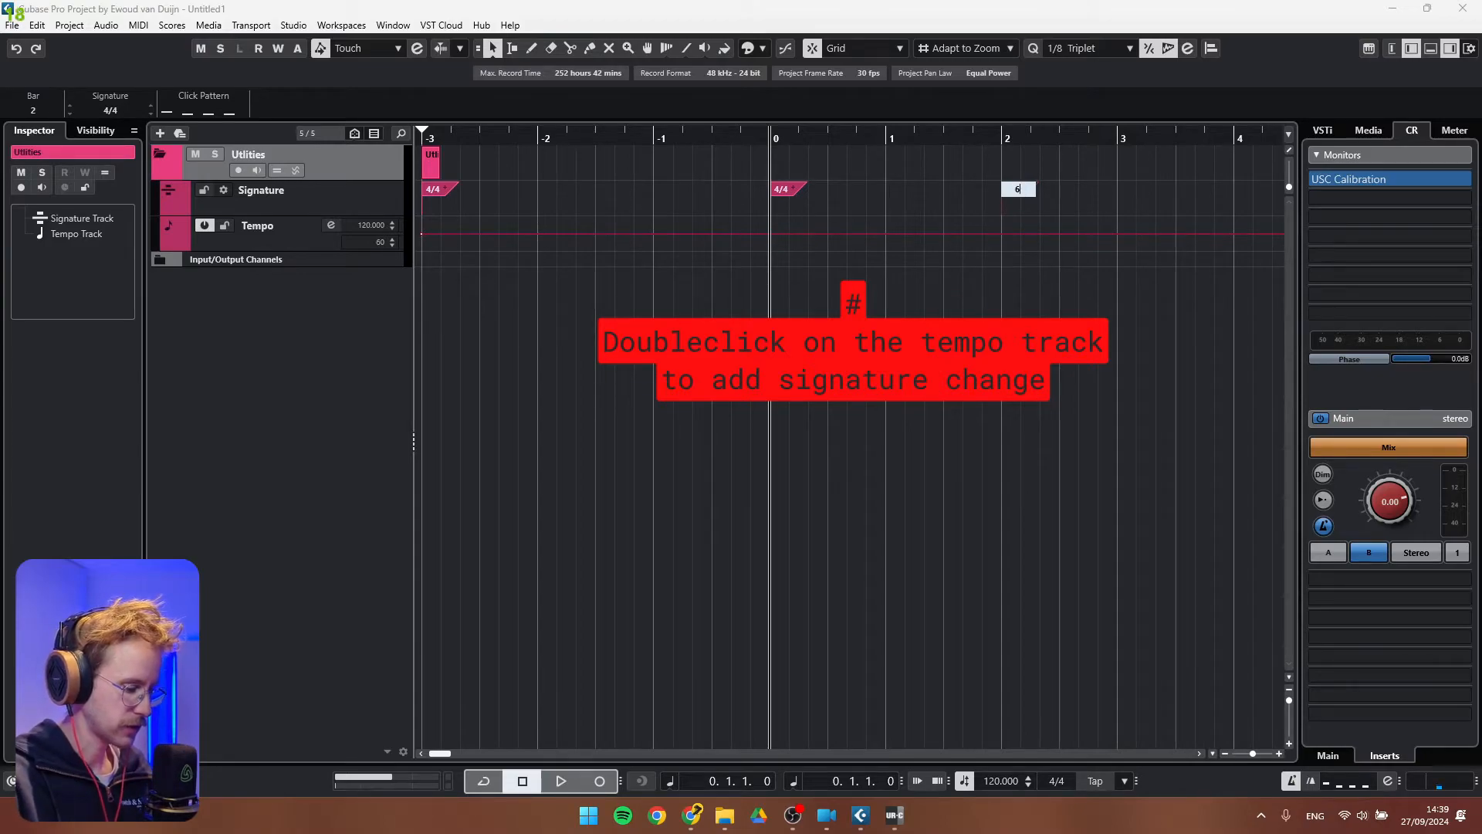
{"action": "key", "text": "Return"}
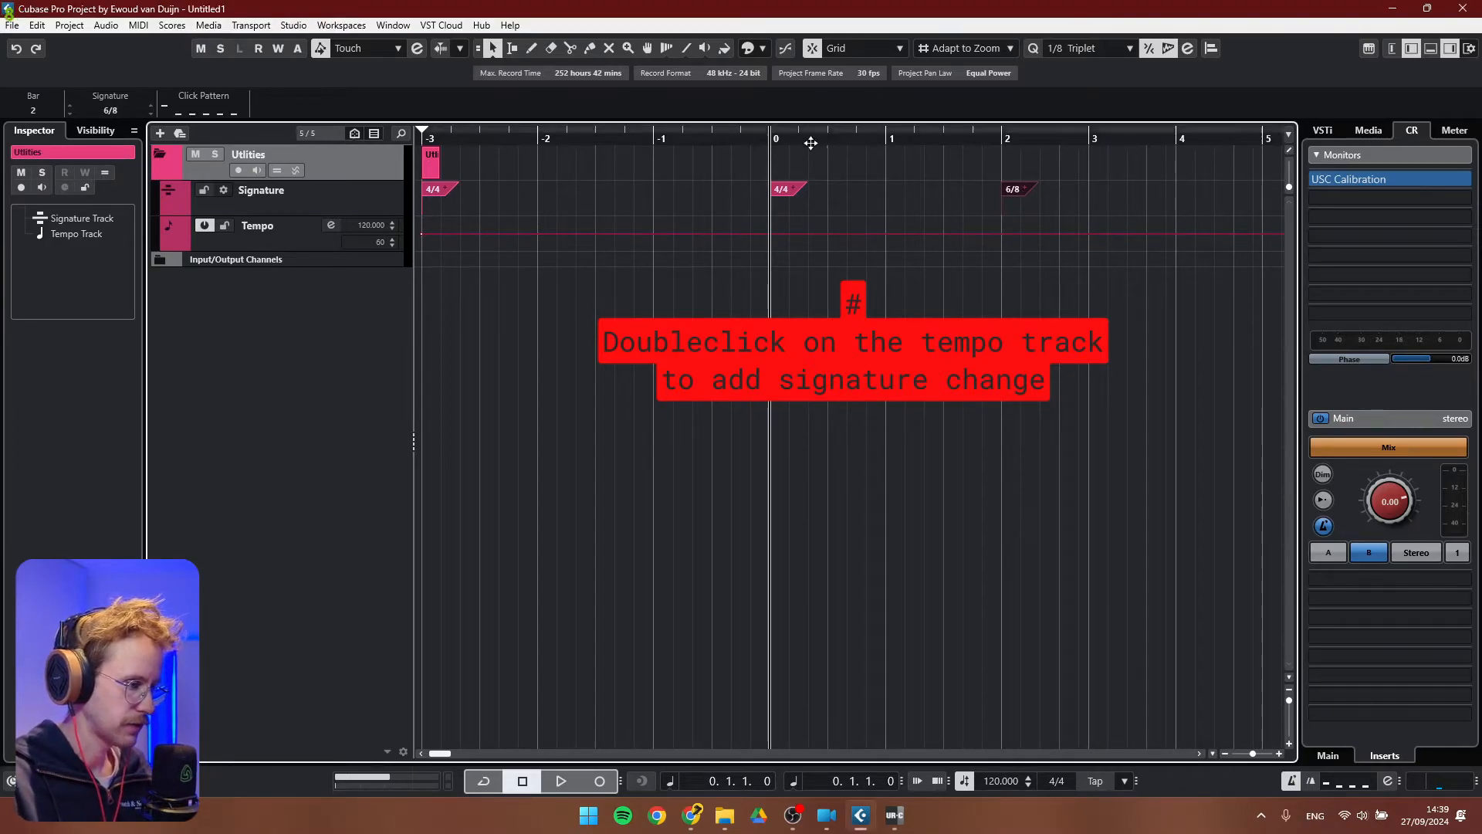
- Add a tempo node at bar 2 on the Tempo track, lower it to 60 BPM and play the project
{"action": "double_click", "coordinate": [1008, 228]}
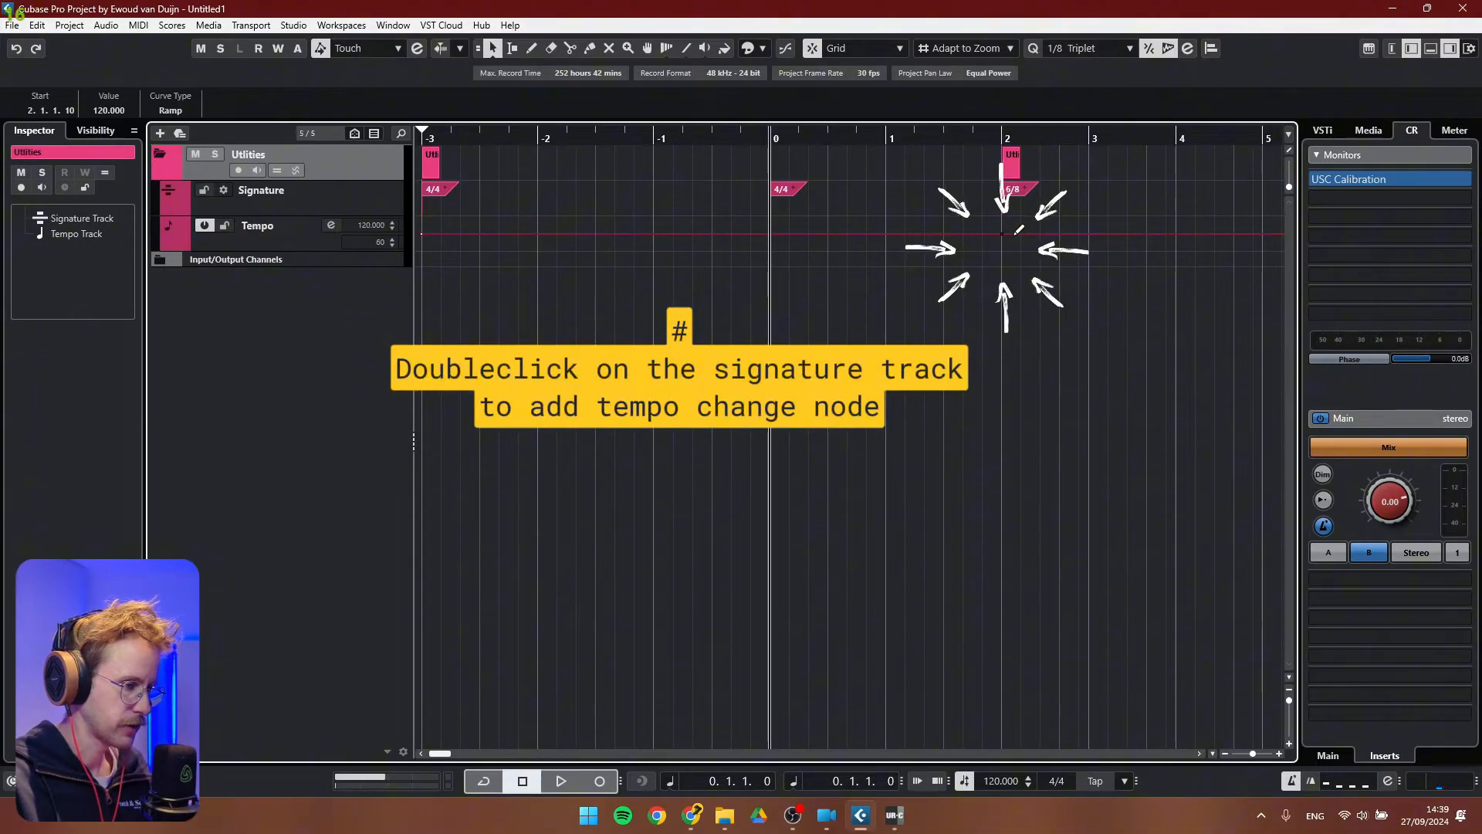
{"action": "left_click_drag", "start_coordinate": [1016, 228], "coordinate": [1006, 252]}
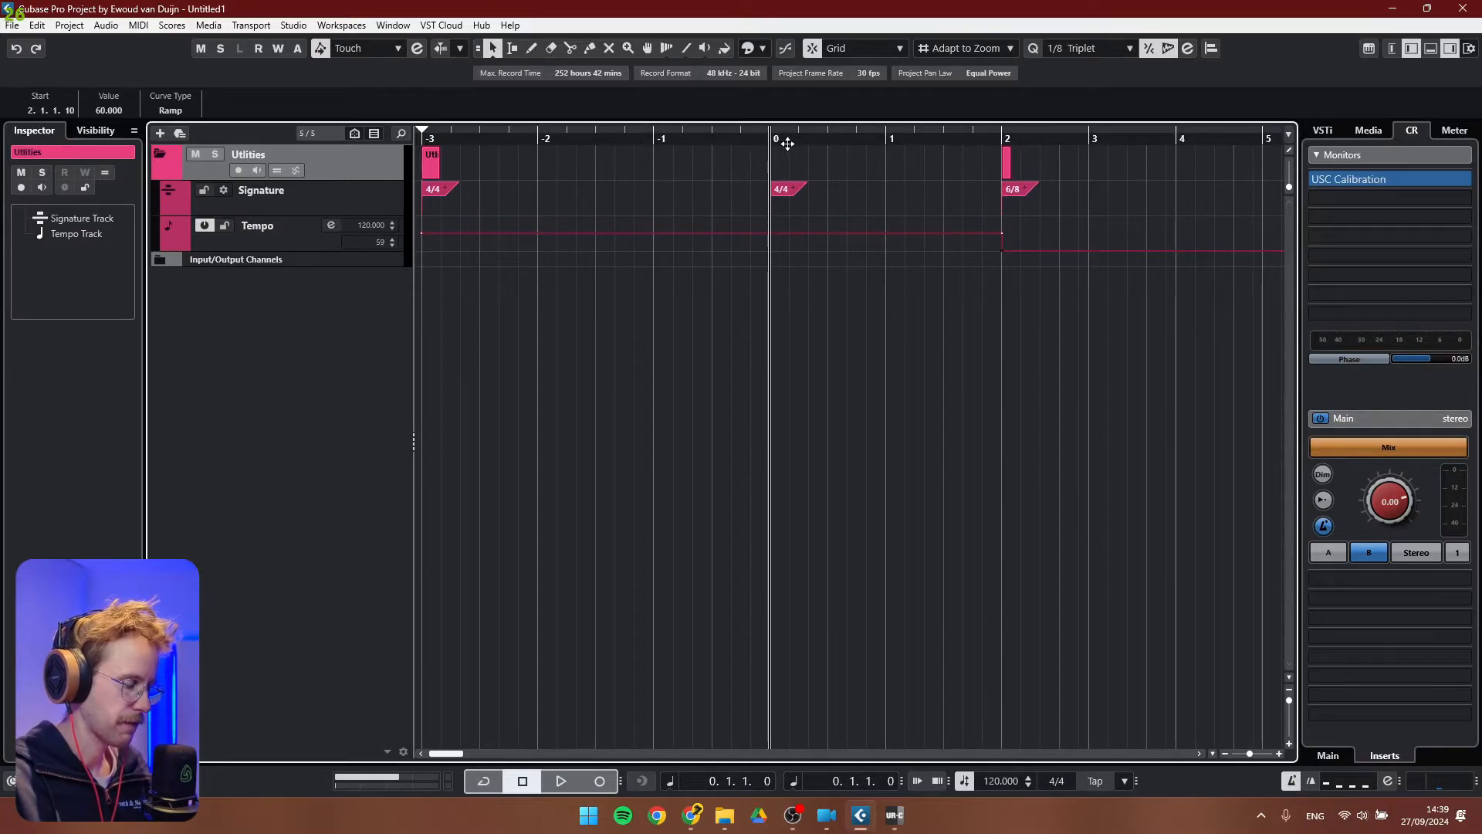
{"action": "key", "text": "space"}
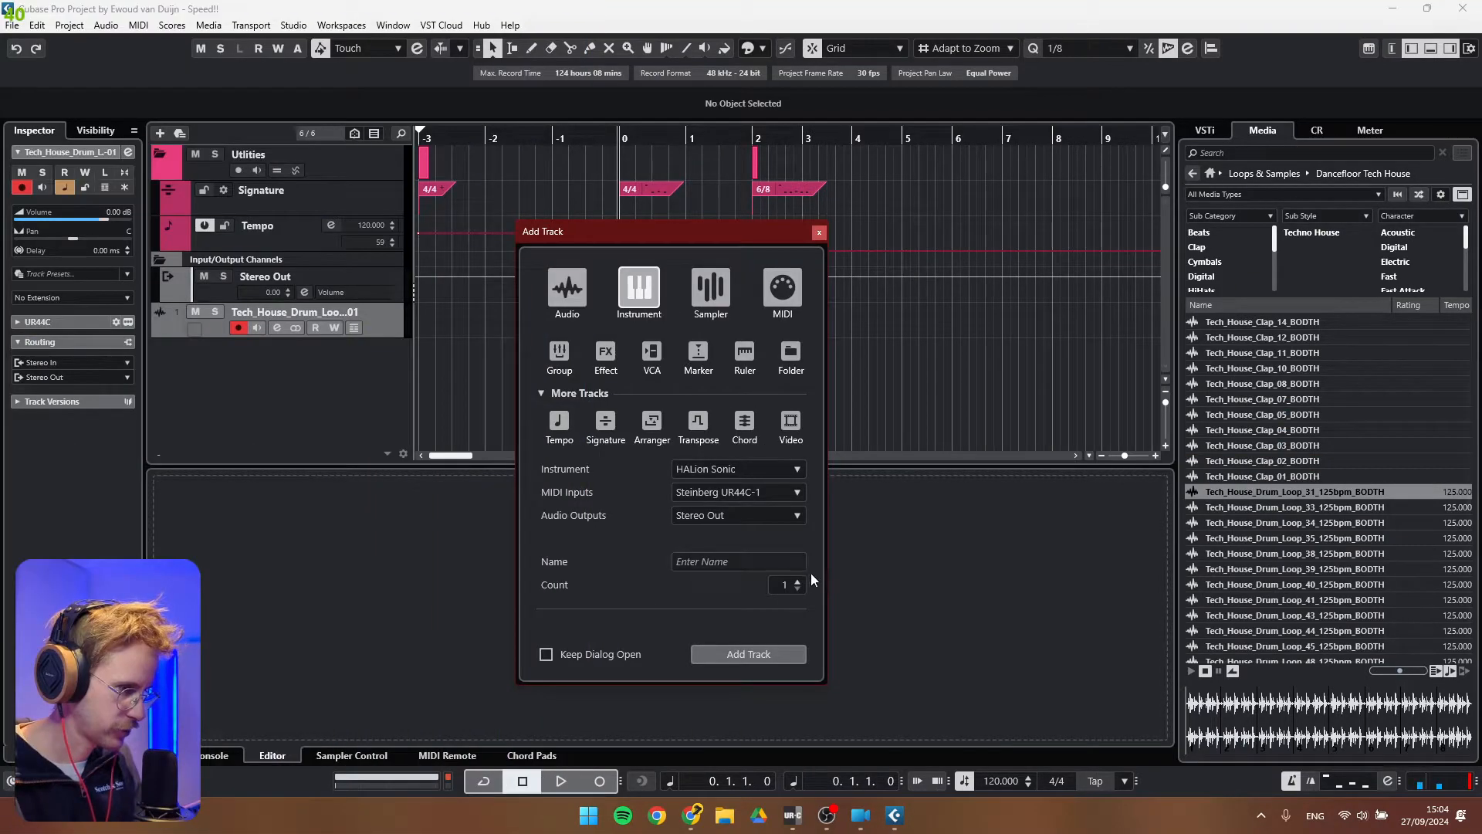
- Add a Groove Agent instrument track named Groove with All MIDI Inputs and Stereo Out as output
{"action": "left_click", "coordinate": [737, 468]}
{"action": "left_click", "coordinate": [631, 591]}
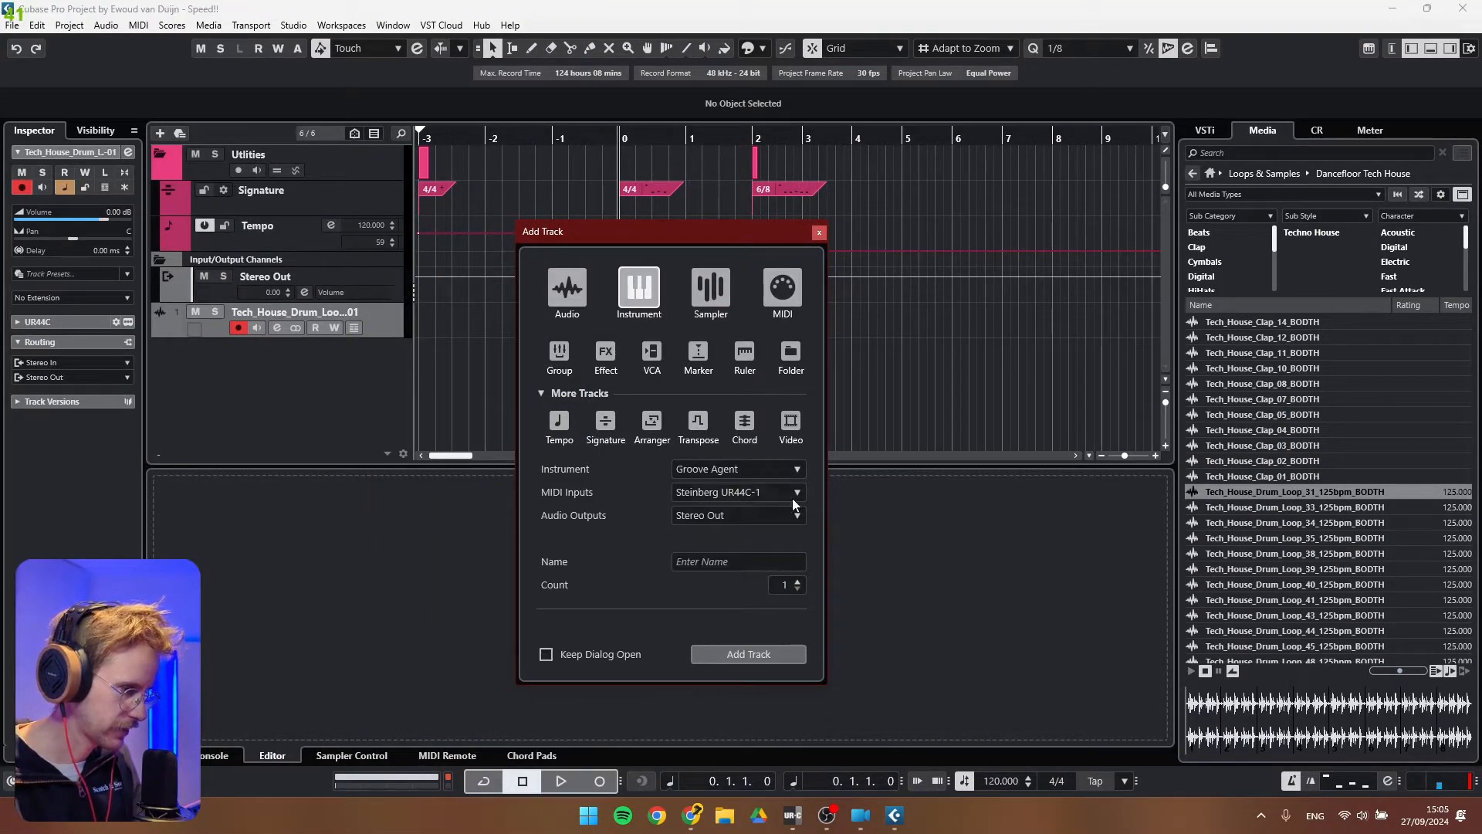
{"action": "left_click", "coordinate": [745, 653]}
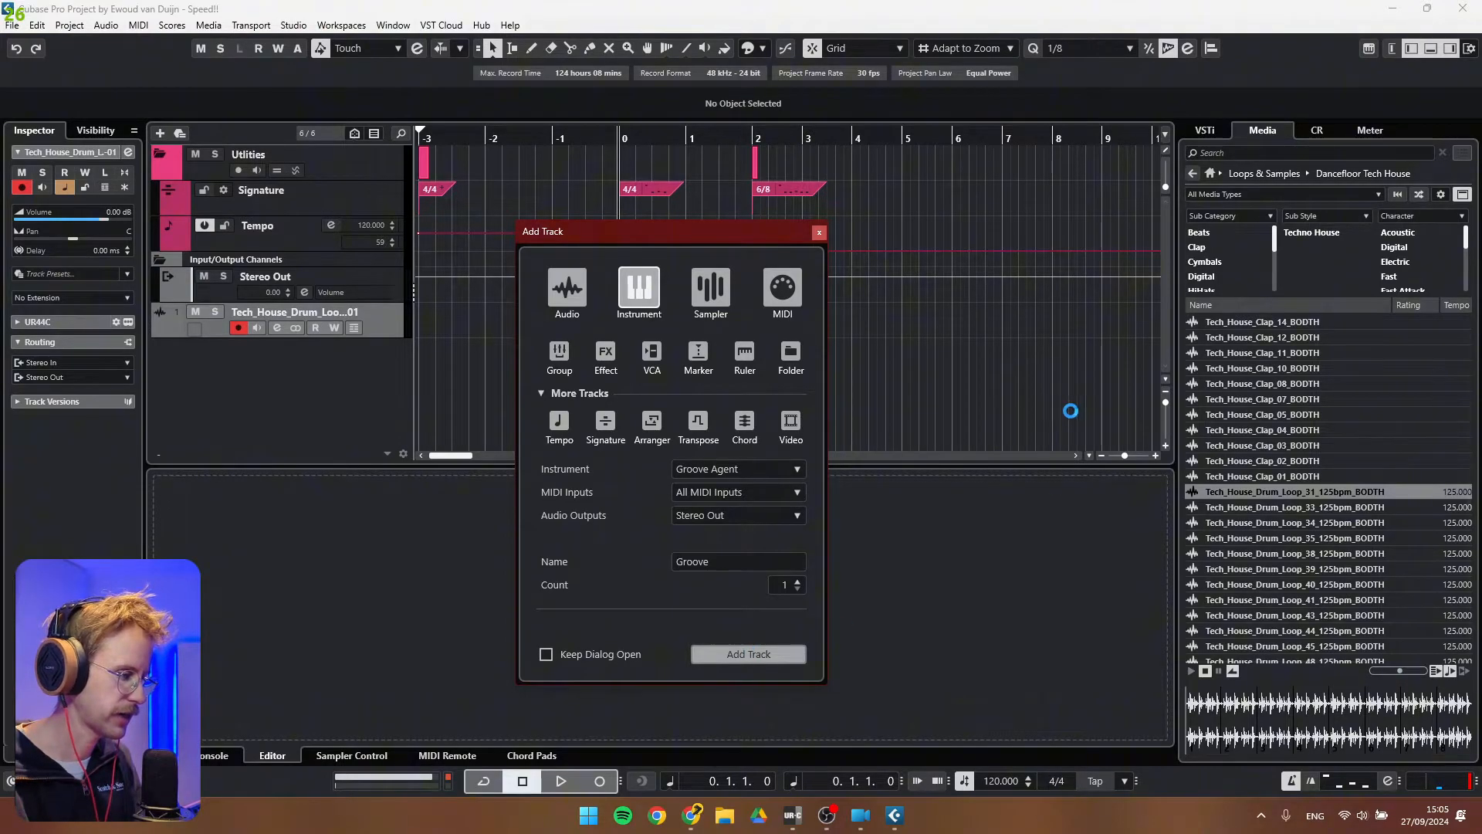
- Load the Night Is Calling kit in Groove Agent and place its Main 5 pattern on the Groove track
{"action": "left_click", "coordinate": [447, 230]}
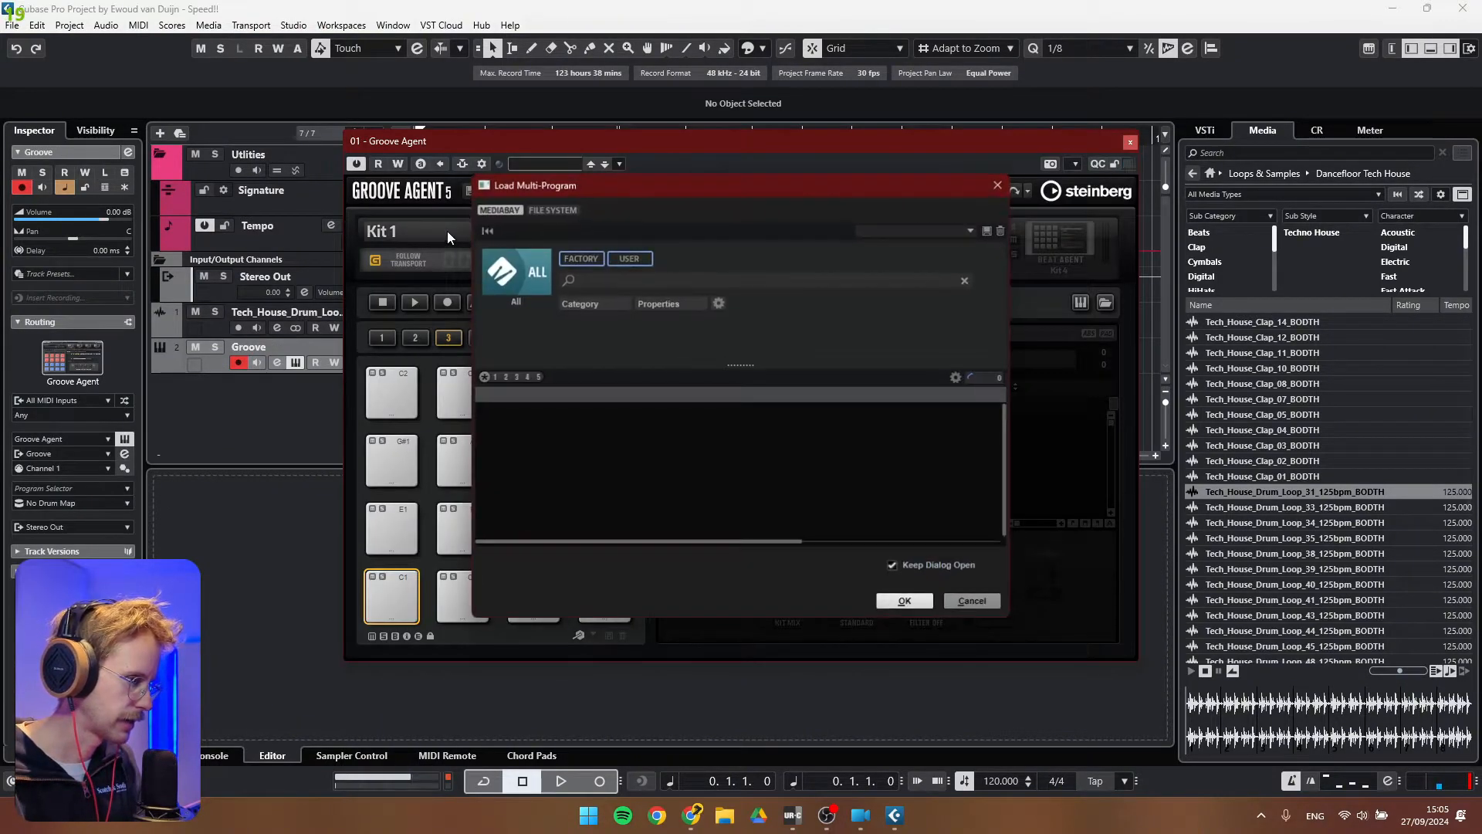
{"action": "left_click", "coordinate": [998, 186]}
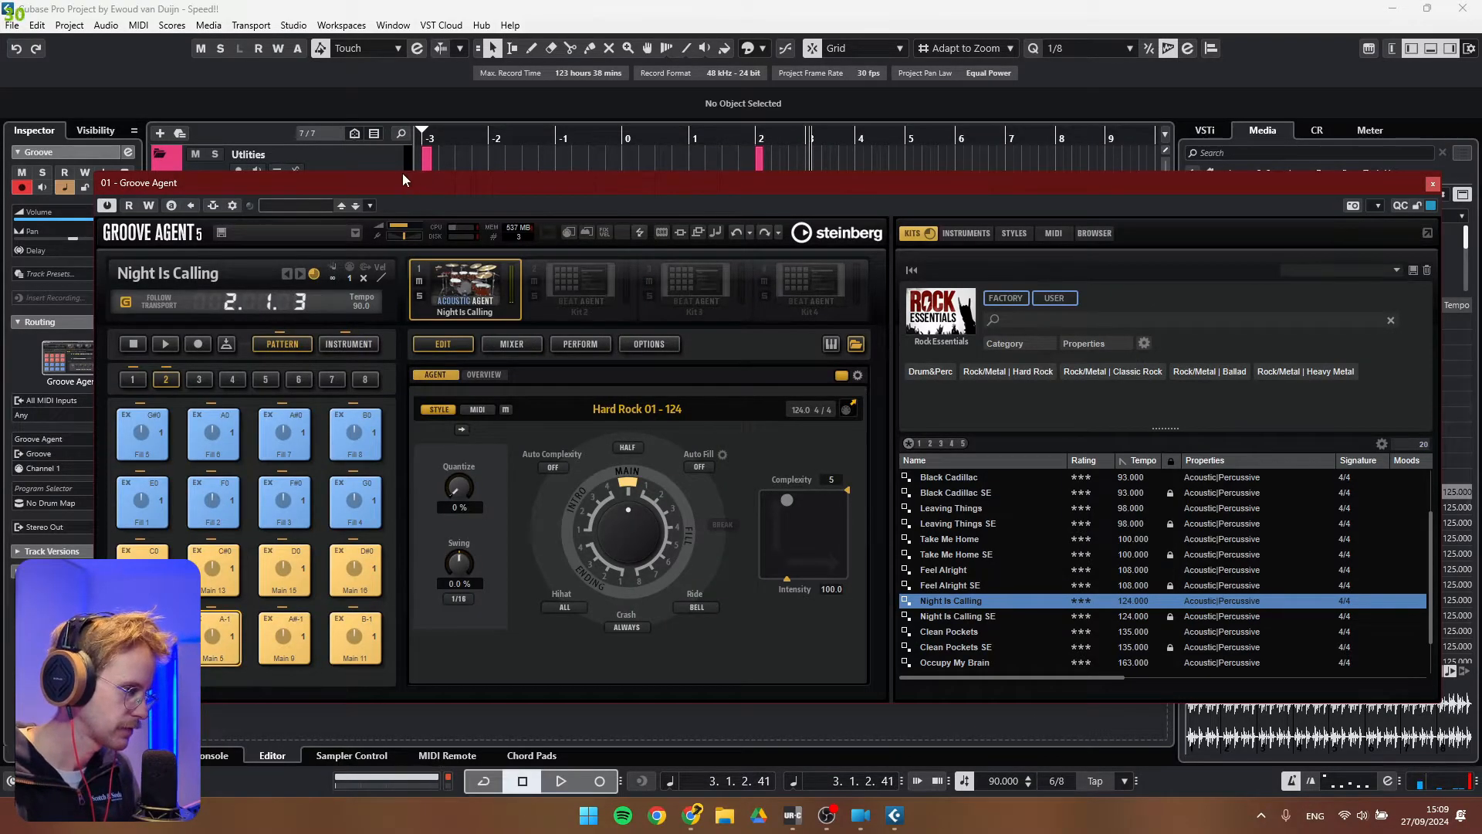
{"action": "left_click_drag", "start_coordinate": [403, 179], "coordinate": [1182, 143]}
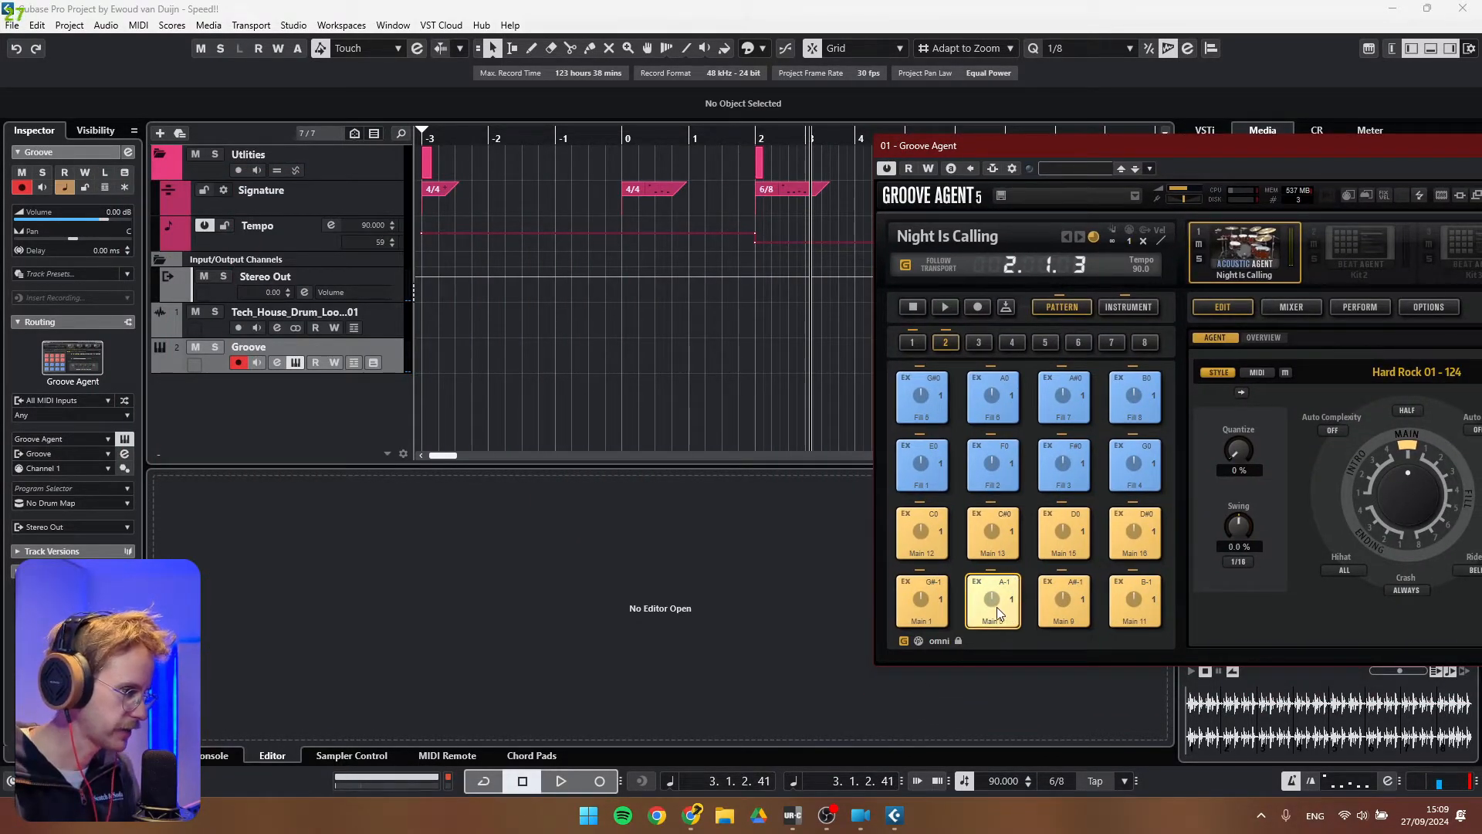
{"action": "left_click_drag", "start_coordinate": [998, 610], "coordinate": [432, 371]}
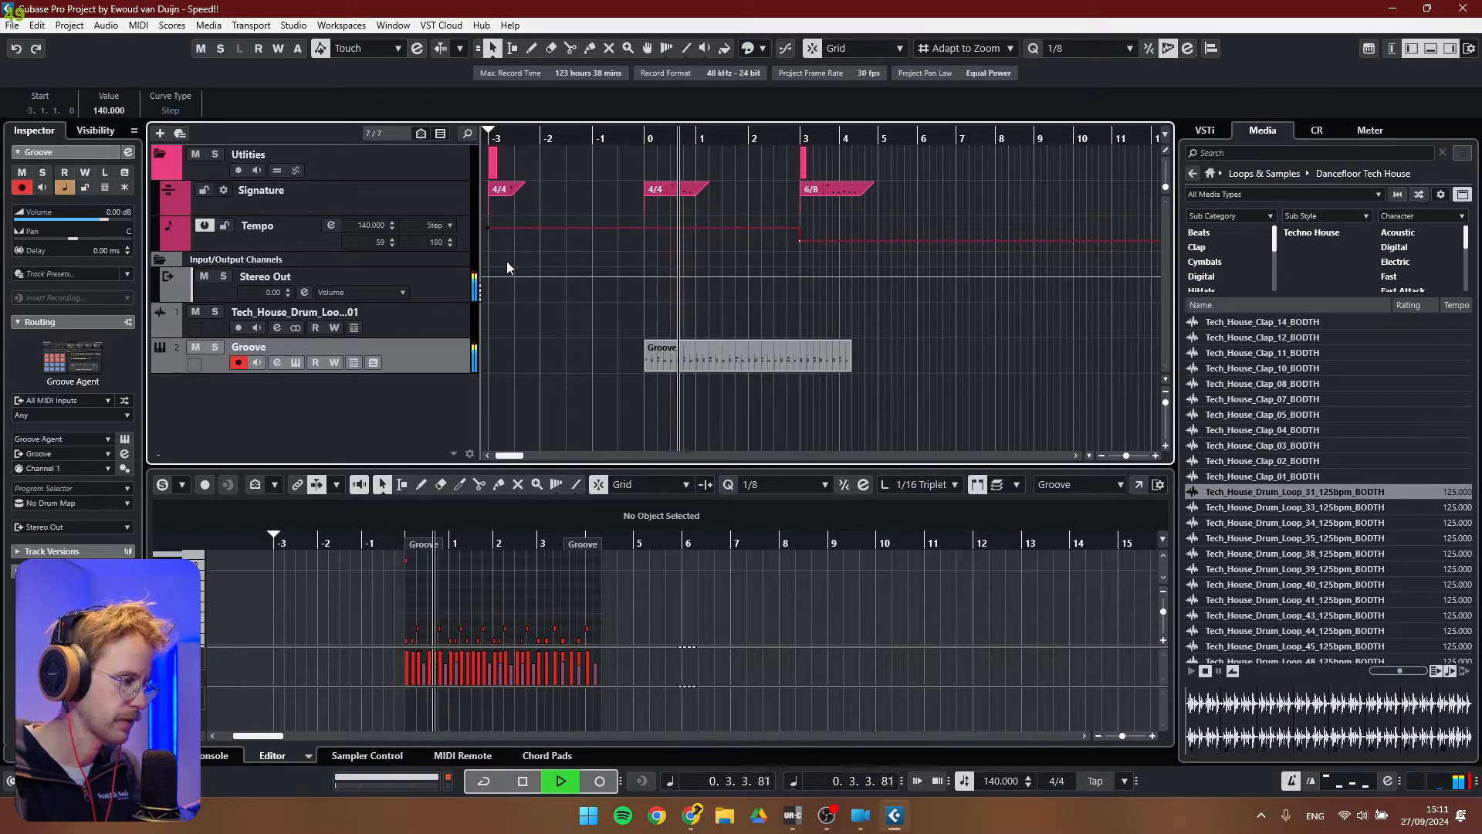
- Raise the first node on the Tempo track to 155 BPM
{"action": "mouse_move", "coordinate": [489, 230]}
{"action": "left_click_drag", "start_coordinate": [488, 231], "coordinate": [488, 222]}
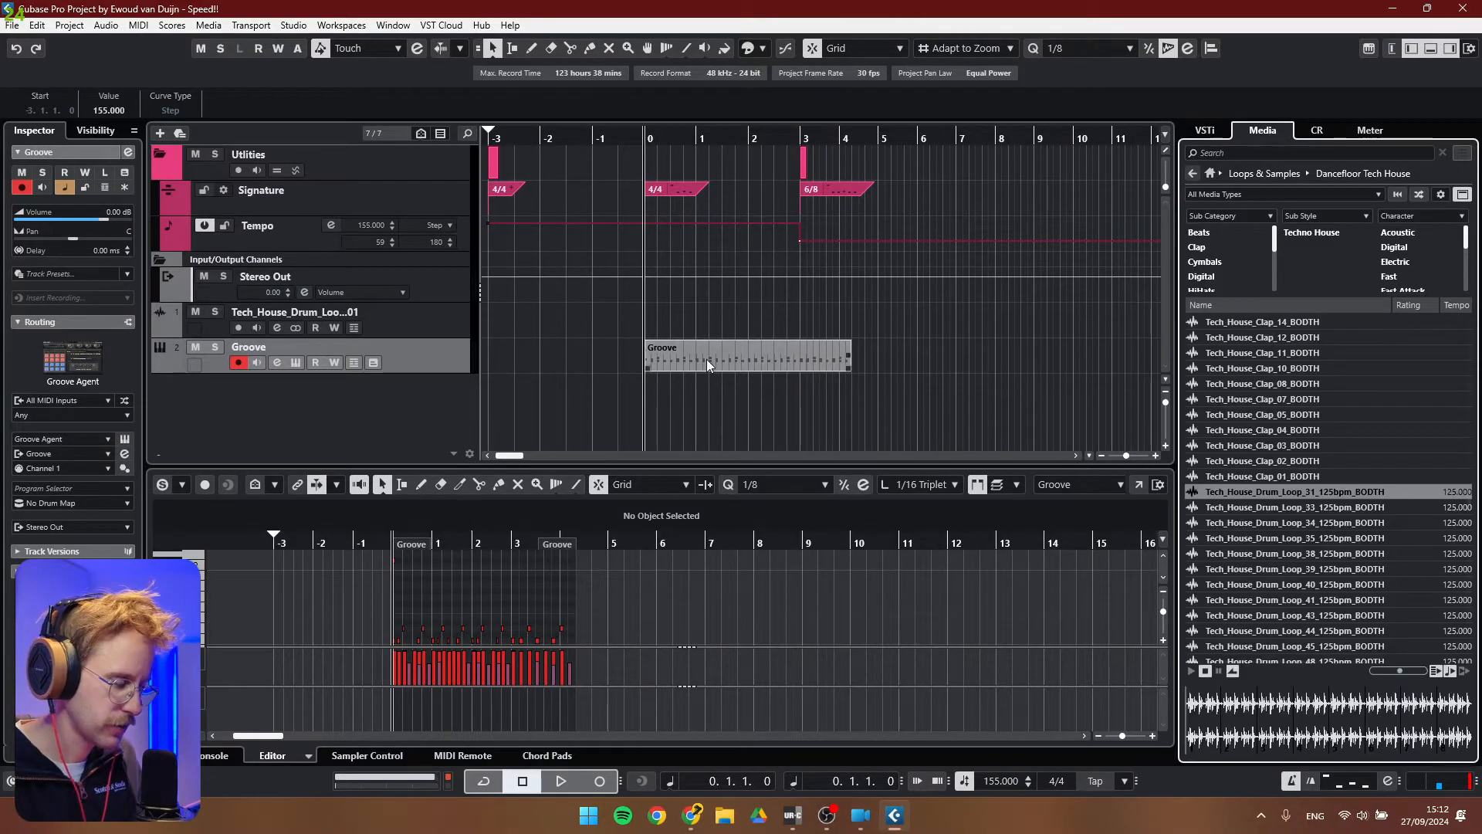
- Disable the Groove track and play the Tech_House_Drum_Loop_31_125bpm_BODTH audio event from bar 0
{"action": "right_click", "coordinate": [438, 363]}
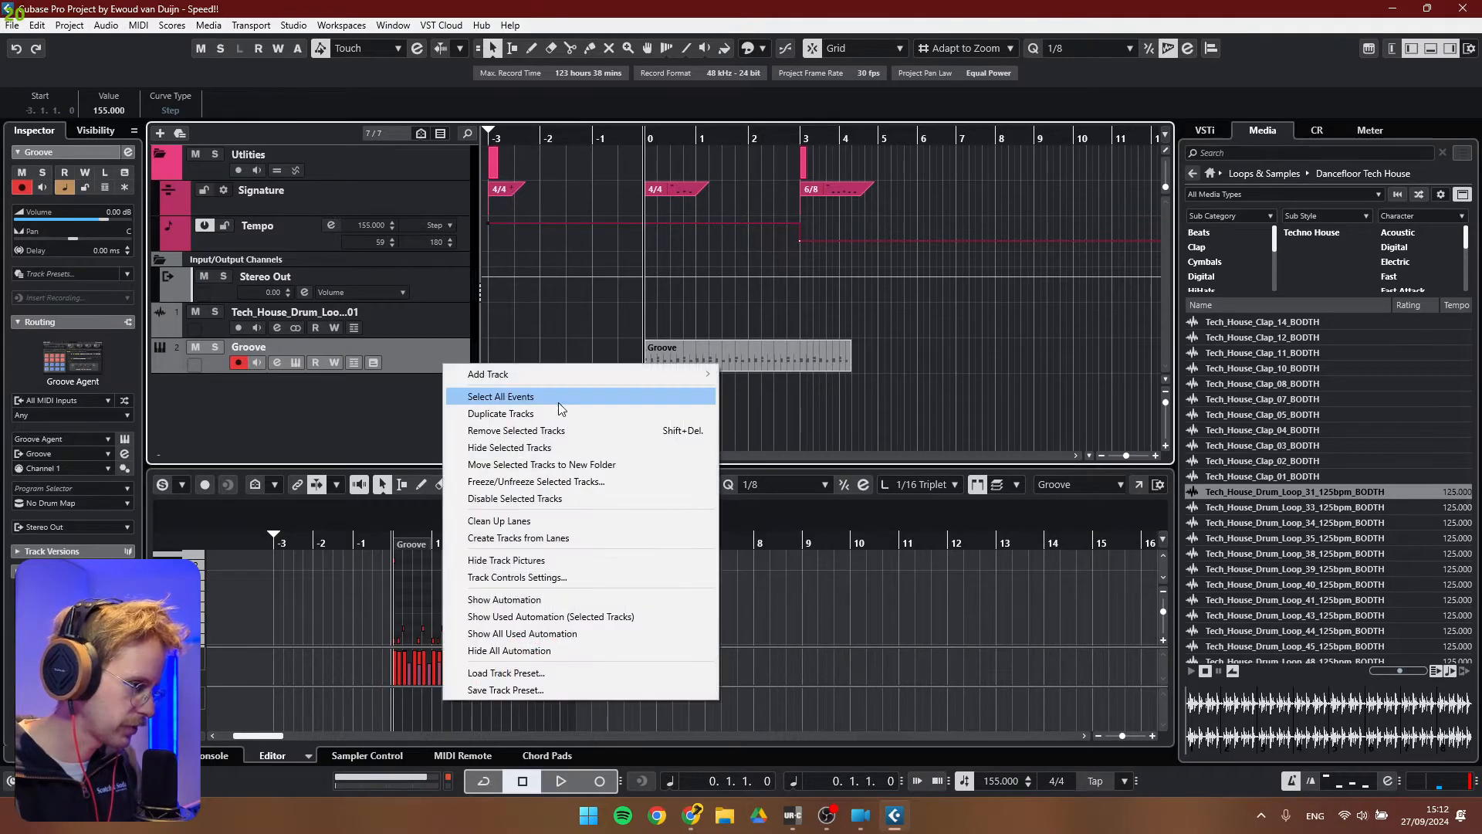
{"action": "left_click", "coordinate": [524, 500]}
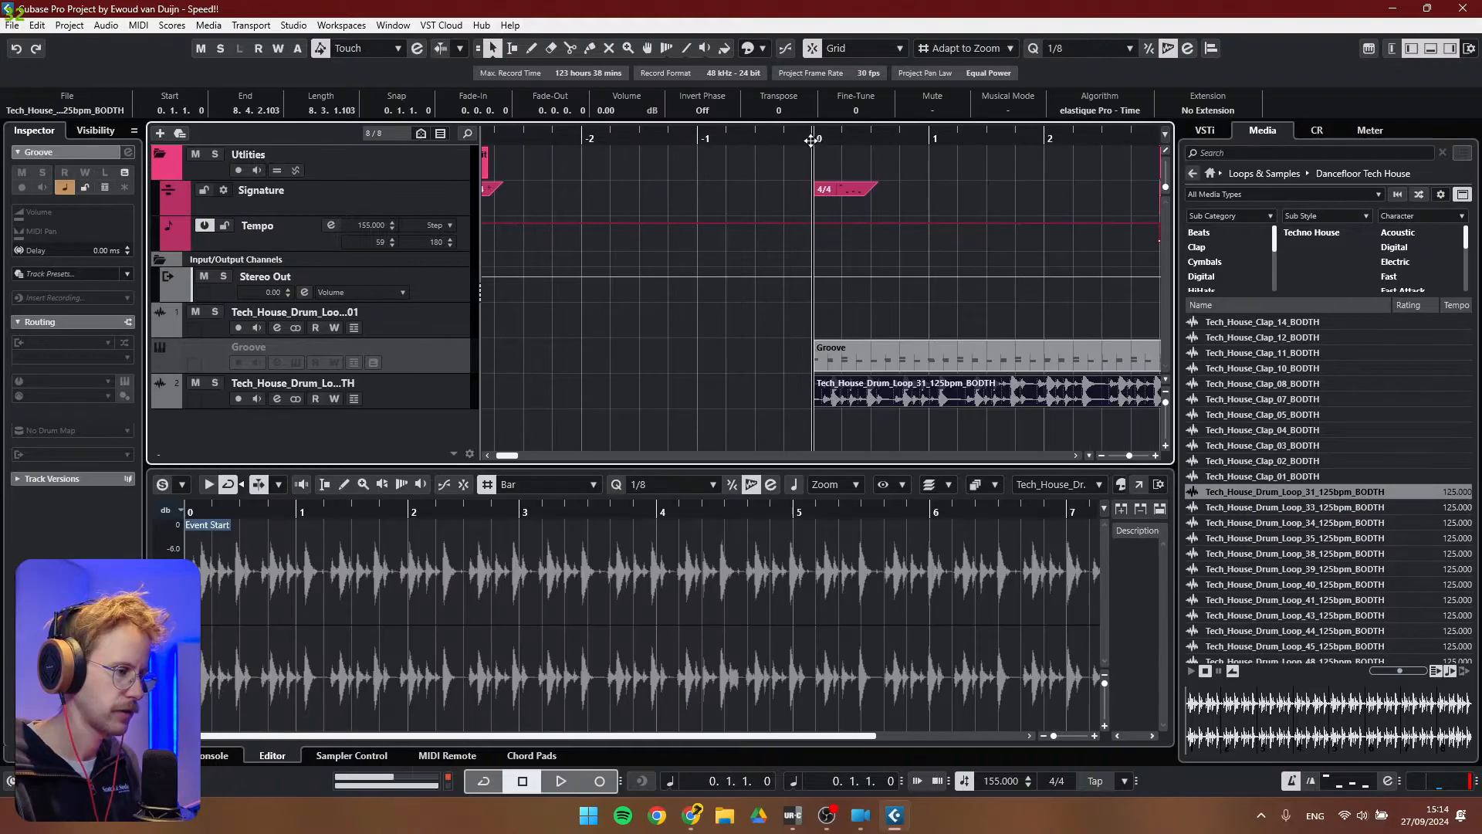
{"action": "key", "text": "space"}
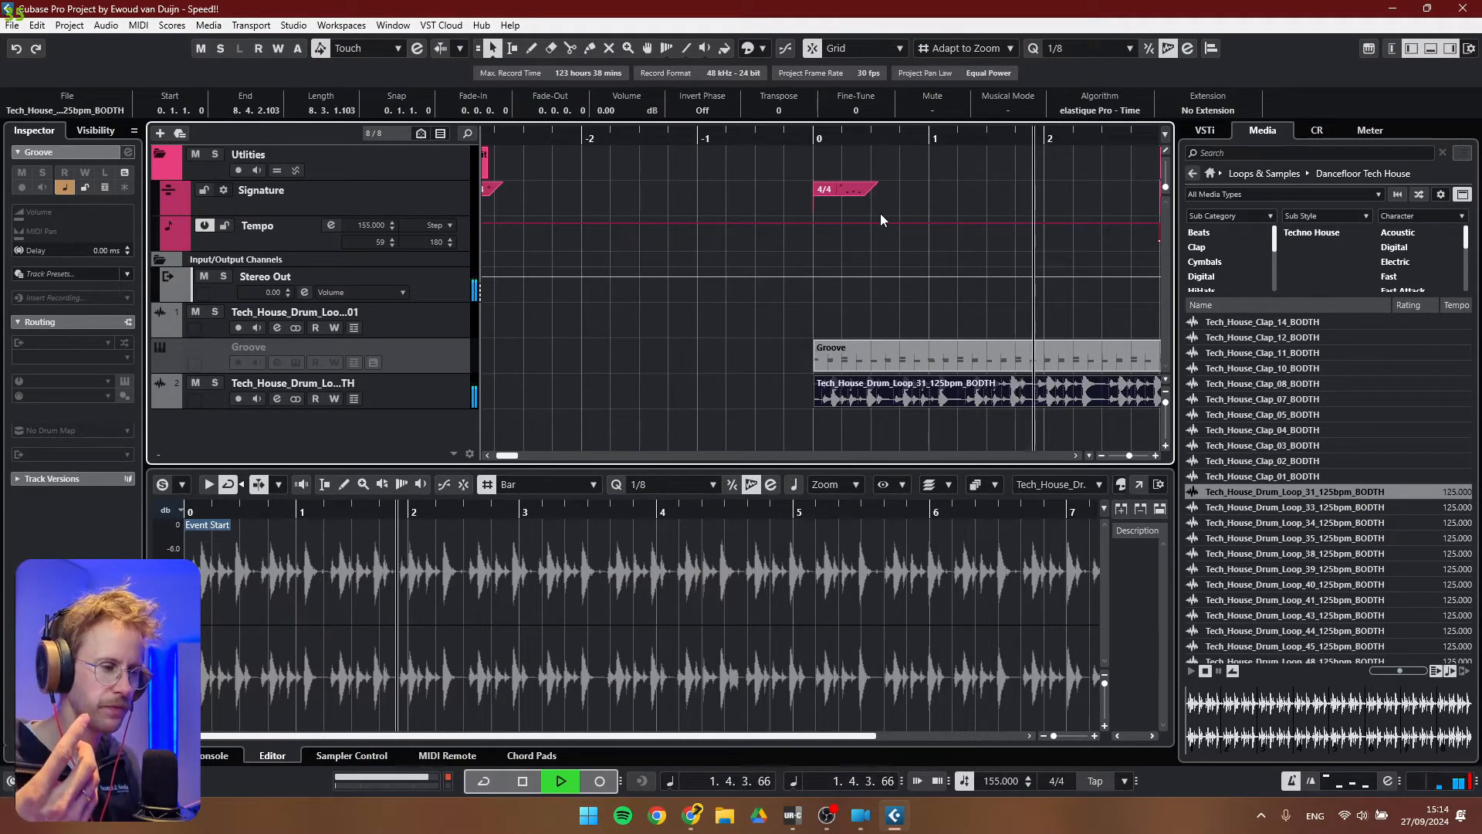
{"action": "key", "text": "space"}
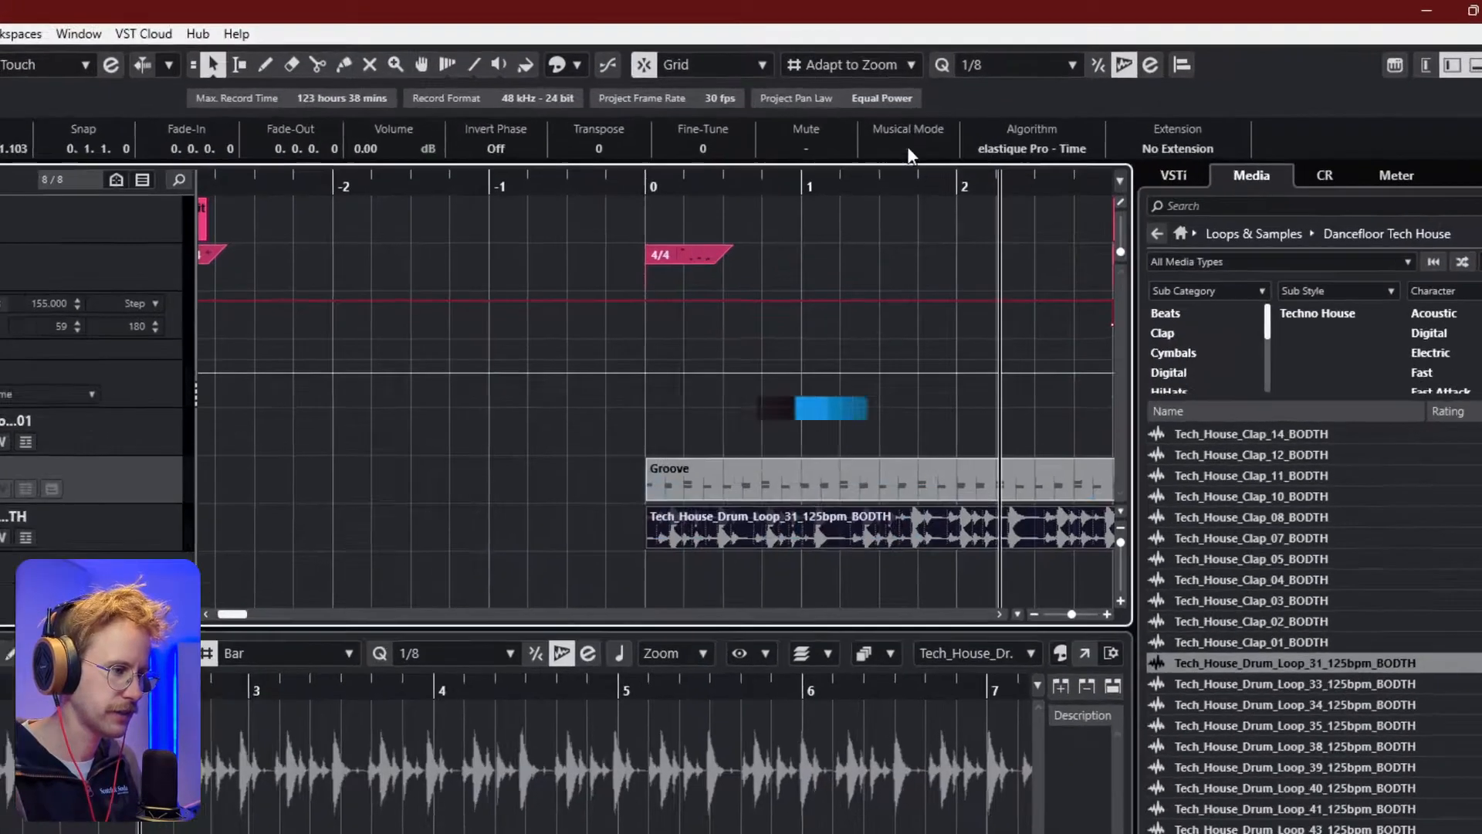
- Turn on Musical Mode for the drum loop event and play it from bar 0
{"action": "left_click", "coordinate": [1008, 111]}
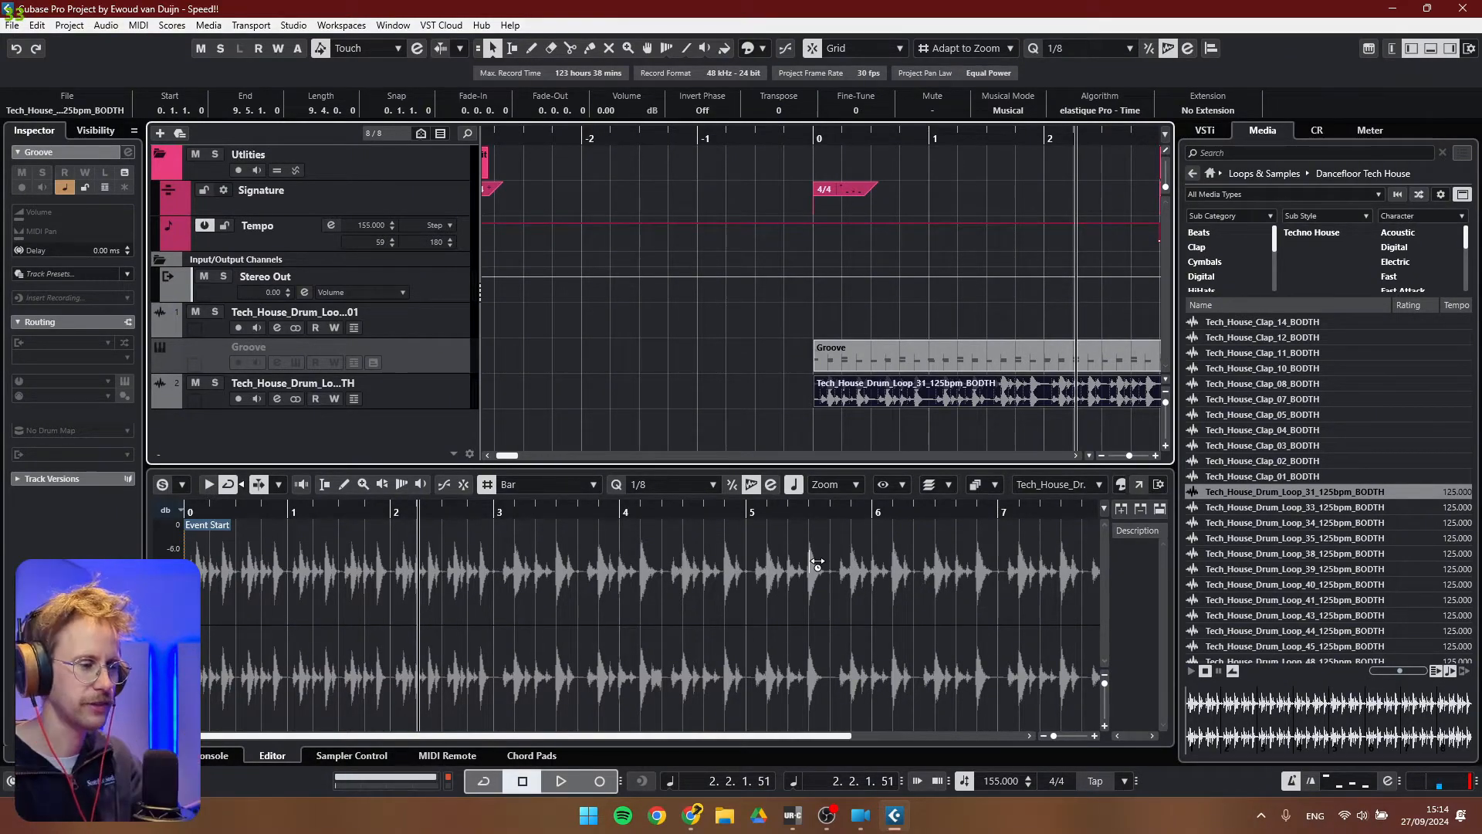
{"action": "left_click", "coordinate": [815, 131]}
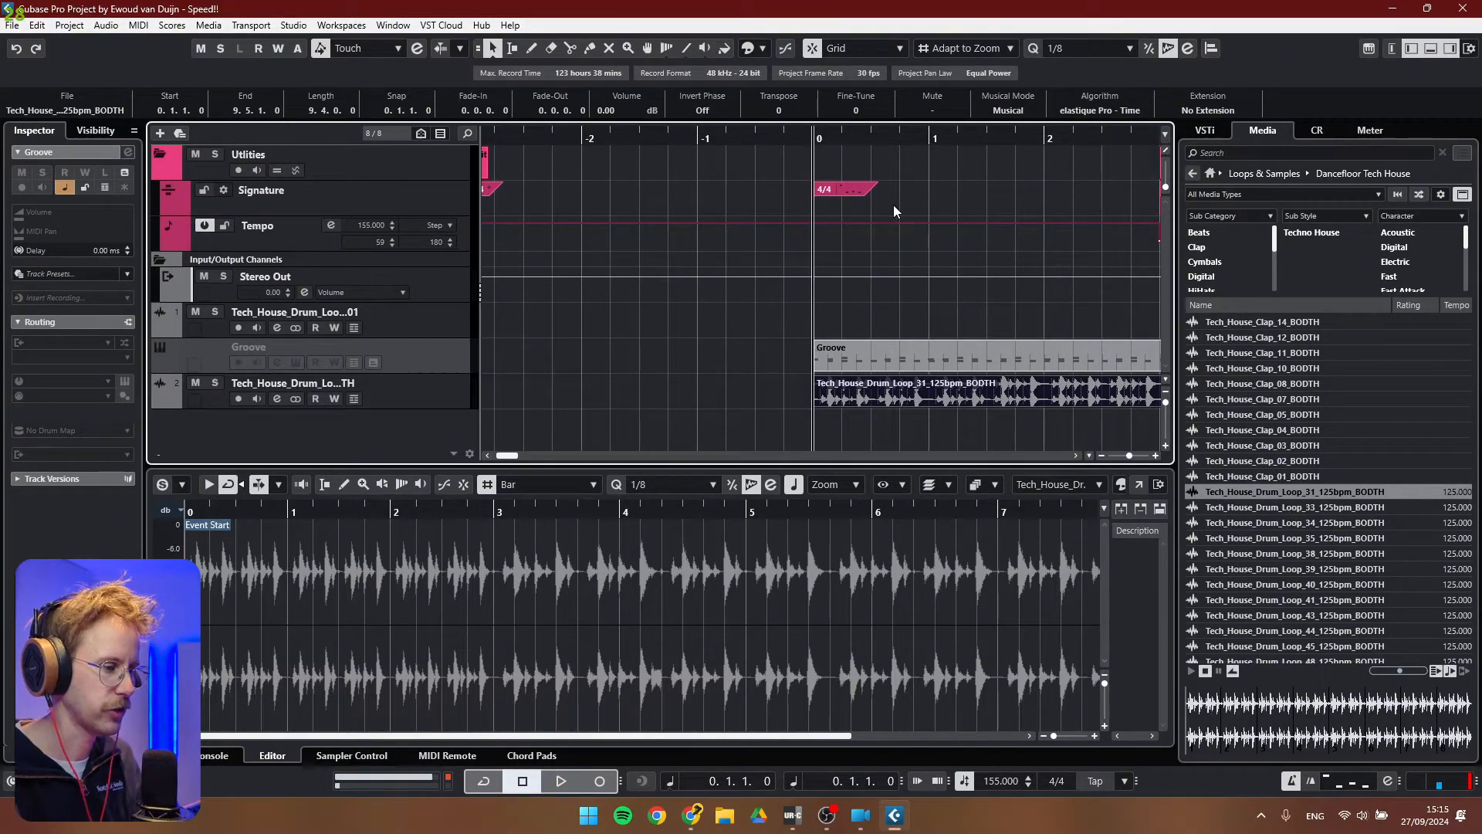
{"action": "key", "text": "space"}
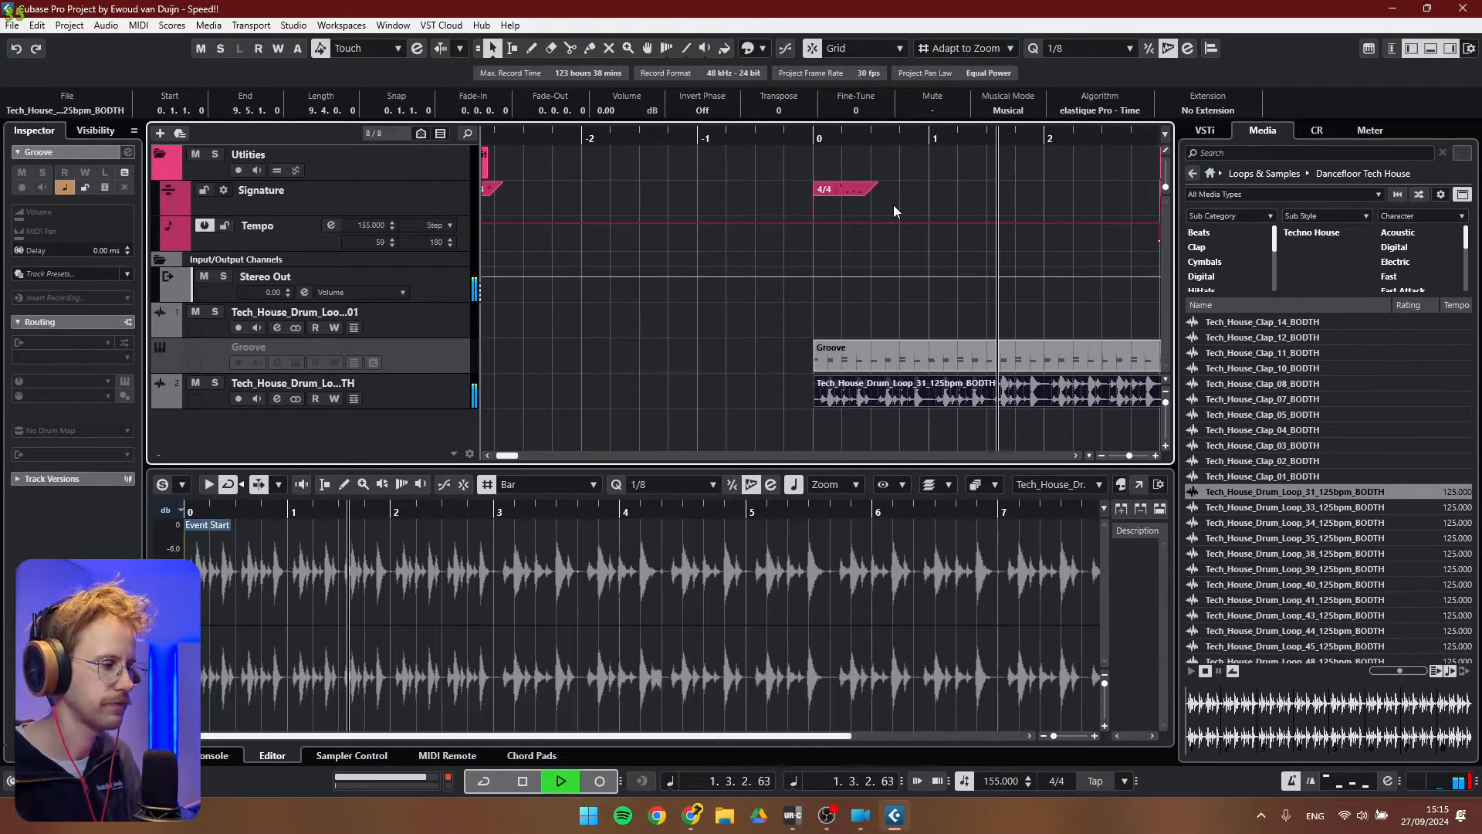
{"action": "key", "text": "space"}
- Set the project tempo to 120 BPM on the Tempo track and play the drum loop
{"action": "left_click_drag", "start_coordinate": [381, 226], "coordinate": [398, 292]}
{"action": "key", "text": "space"}
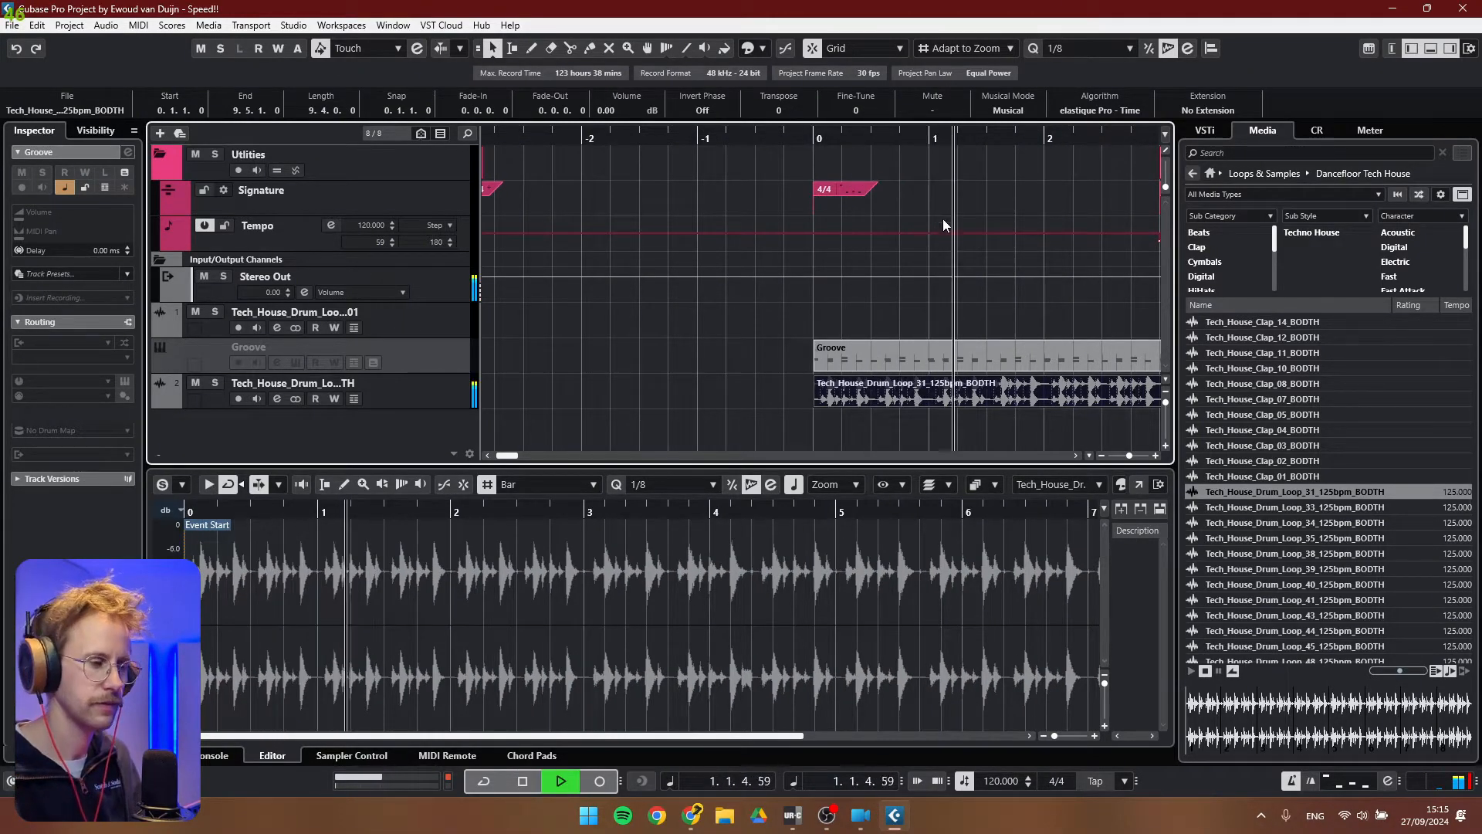
{"action": "key", "text": "space"}
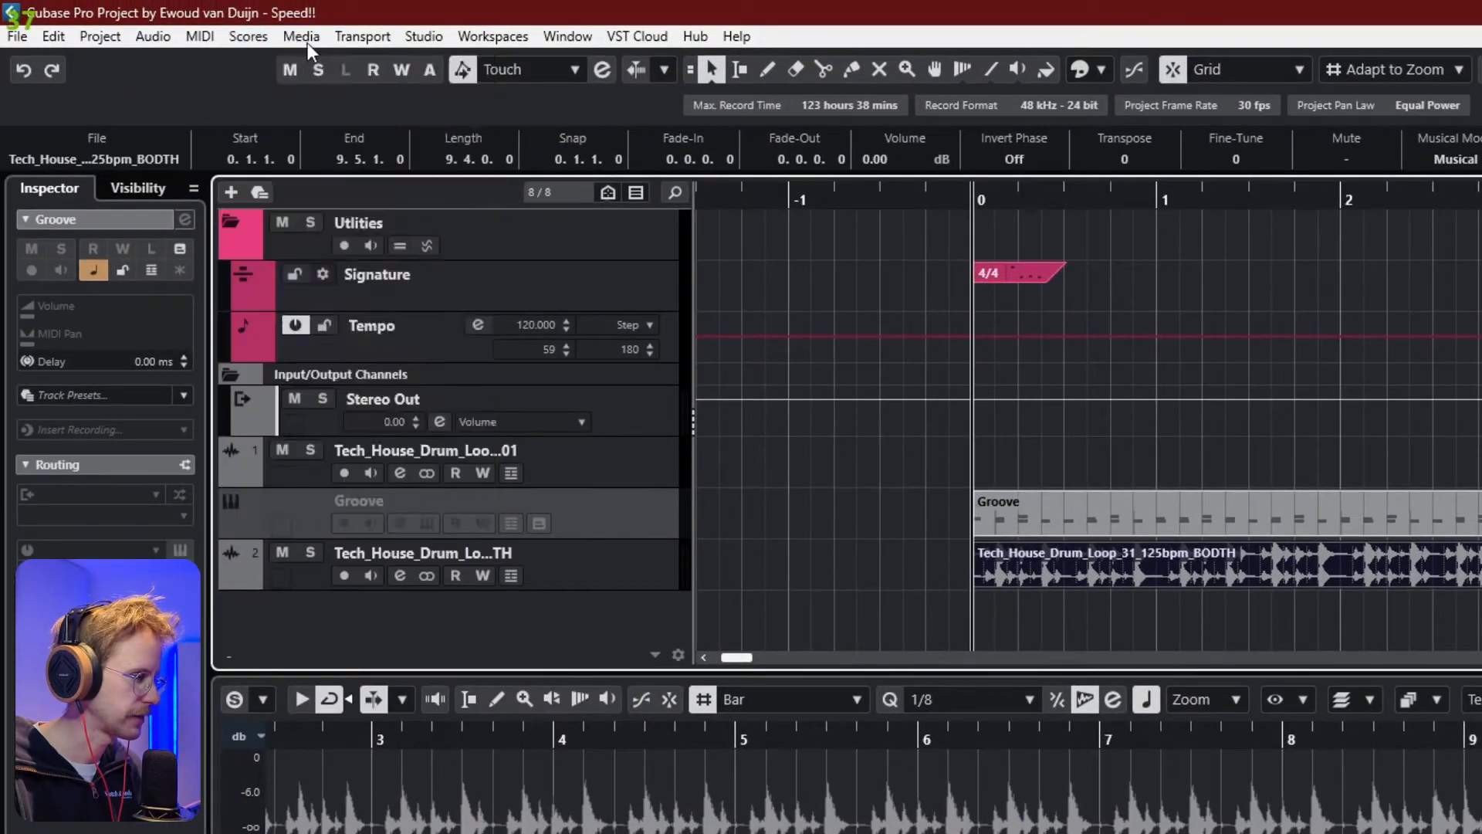
- Open the project's media Pool window
{"action": "left_click", "coordinate": [301, 35]}
{"action": "left_click", "coordinate": [359, 74]}
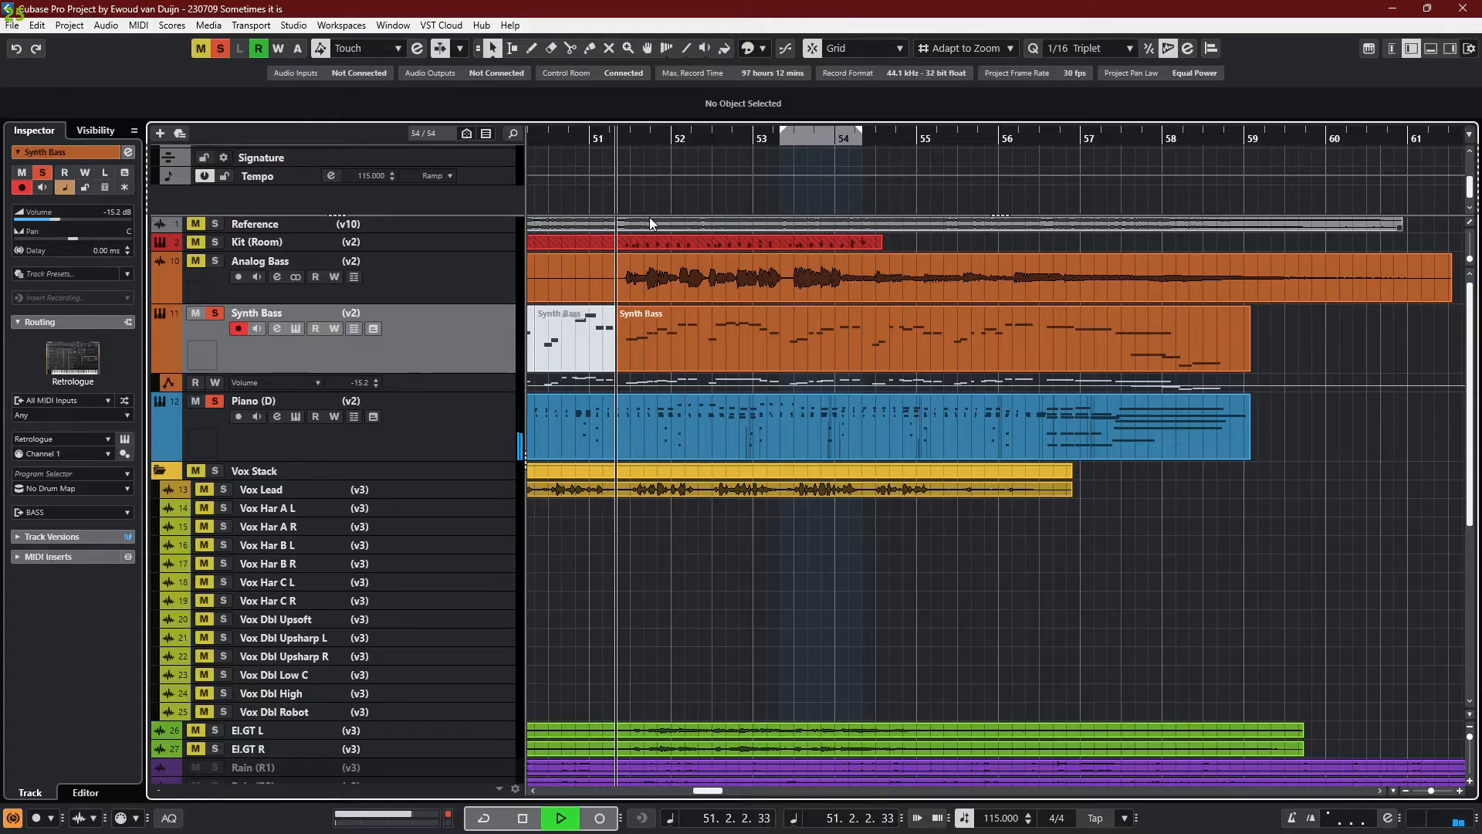
- Solo the Analog Bass track, unsolo Synth Bass and listen through to about bar 59
{"action": "left_click", "coordinate": [215, 261]}
{"action": "left_click", "coordinate": [215, 313]}
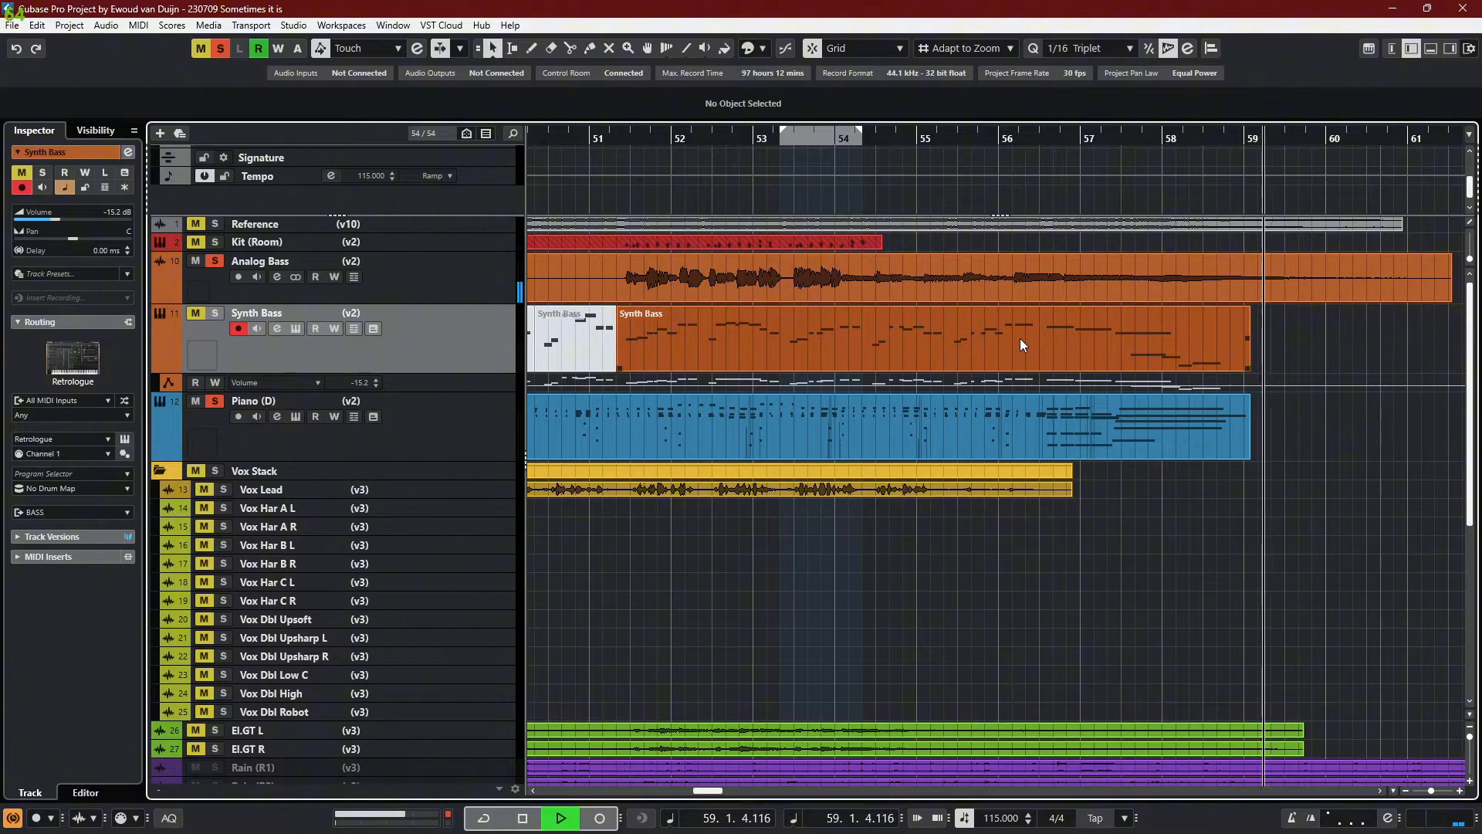
{"action": "key", "text": "space"}
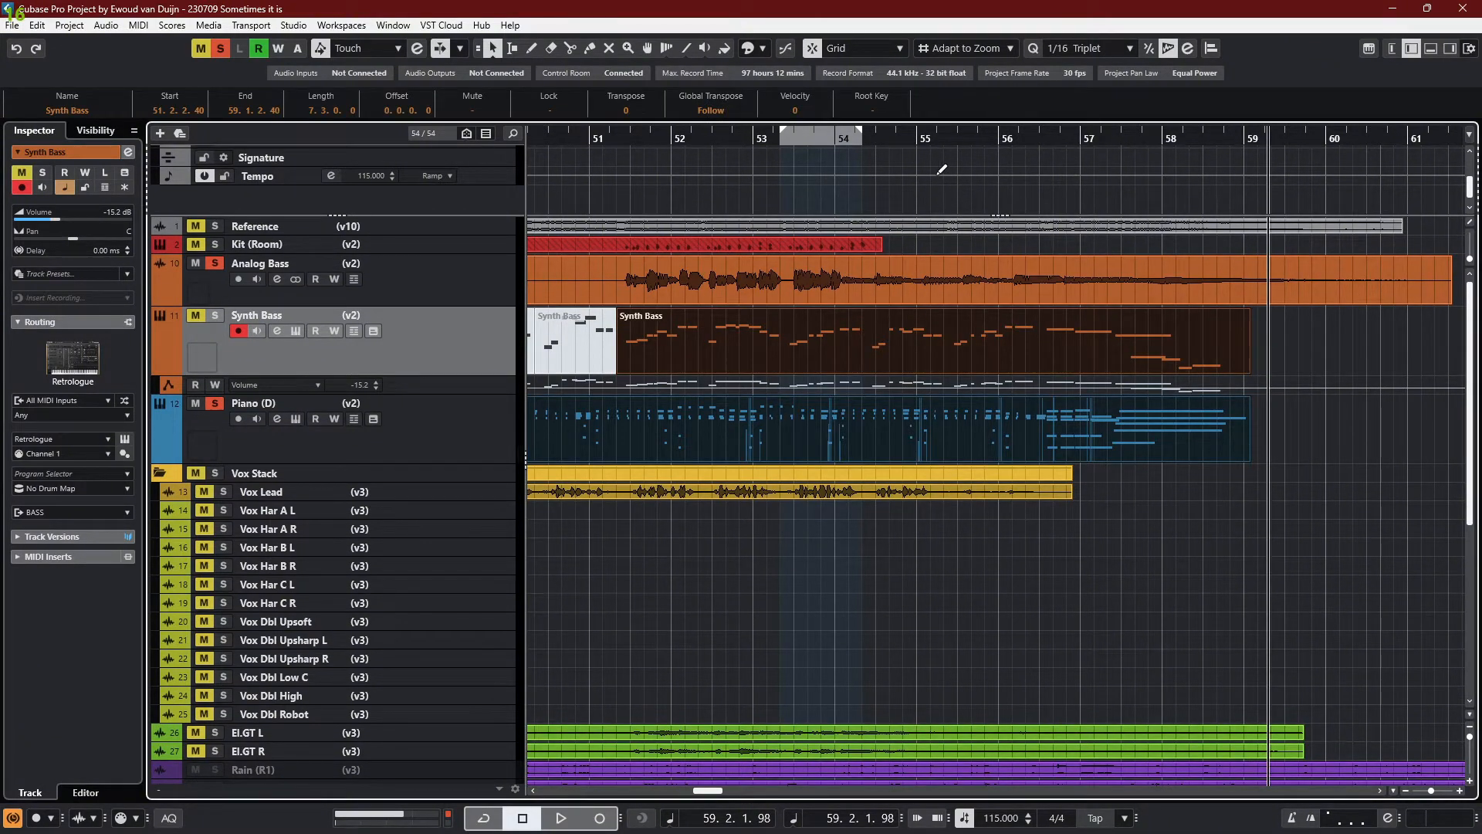
- Hide the volume automation lane under the Synth Bass track
{"action": "scroll", "coordinate": [1016, 192], "scroll_direction": "right", "scroll_amount": 3}
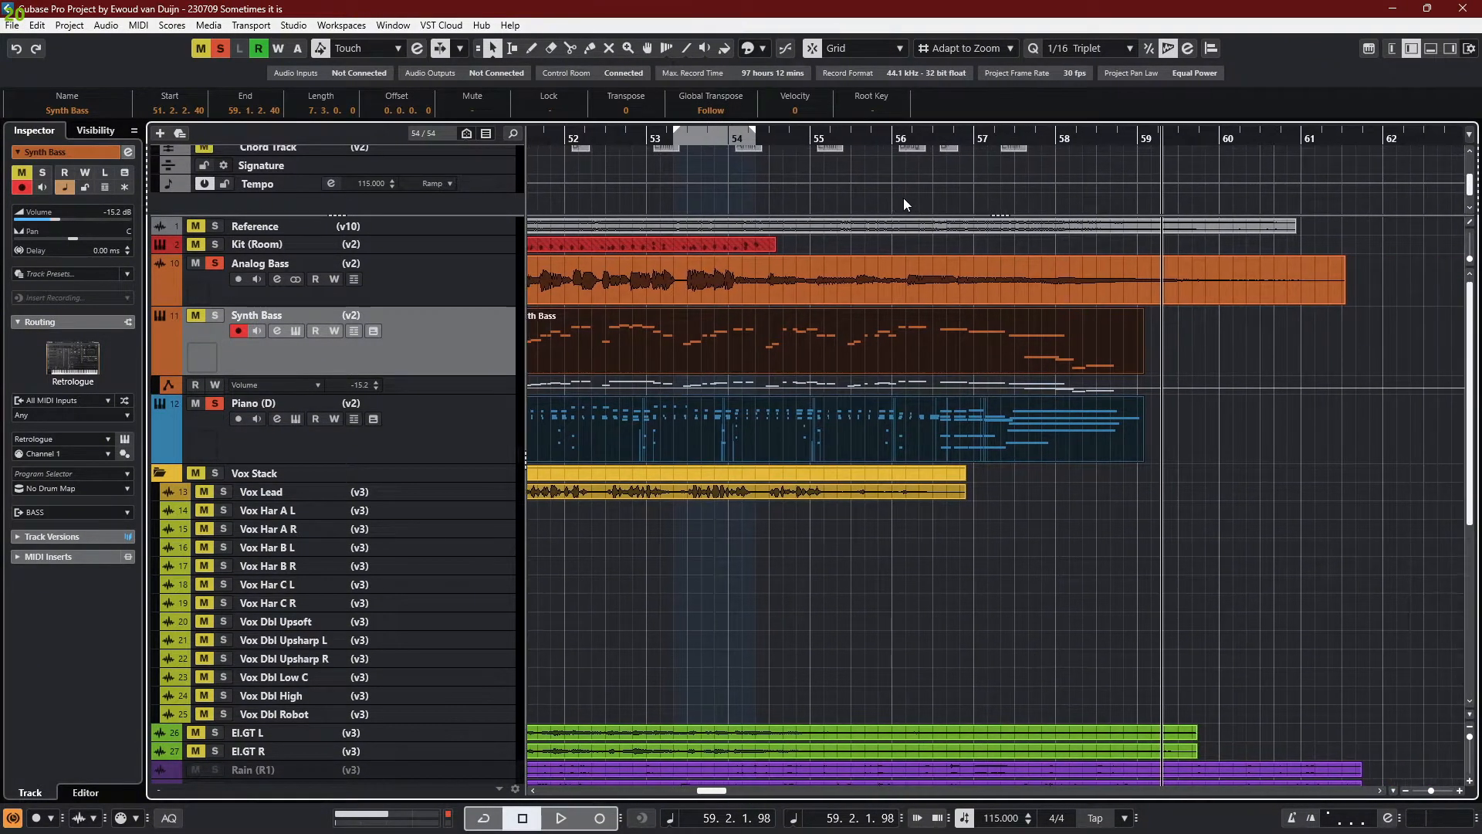
{"action": "left_click", "coordinate": [1036, 285]}
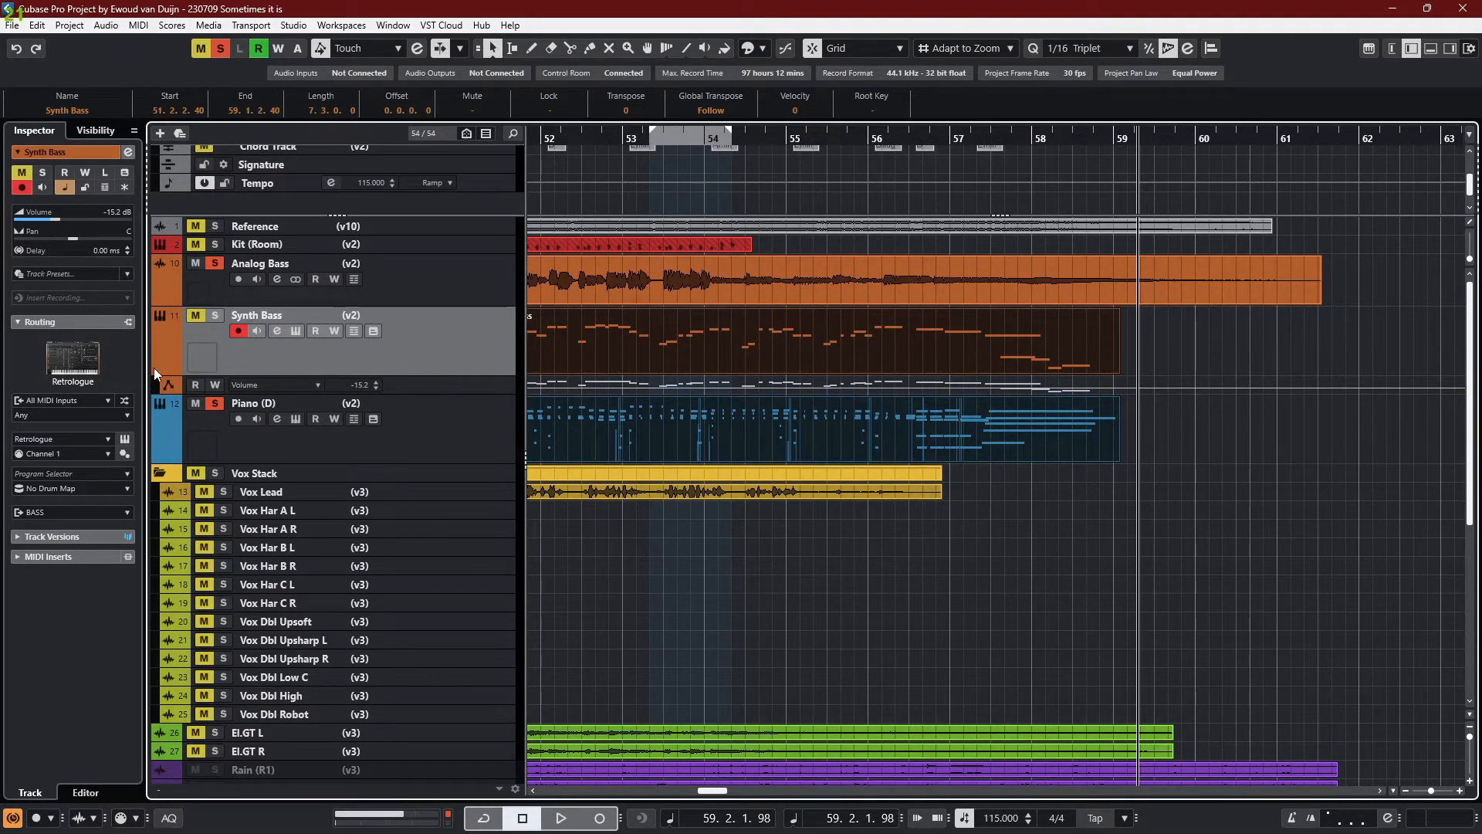
{"action": "left_click", "coordinate": [159, 367]}
- Add a tempo node around bar 56 and lower the ramp node near the end of bar 58 to 44 BPM
{"action": "left_click", "coordinate": [868, 183]}
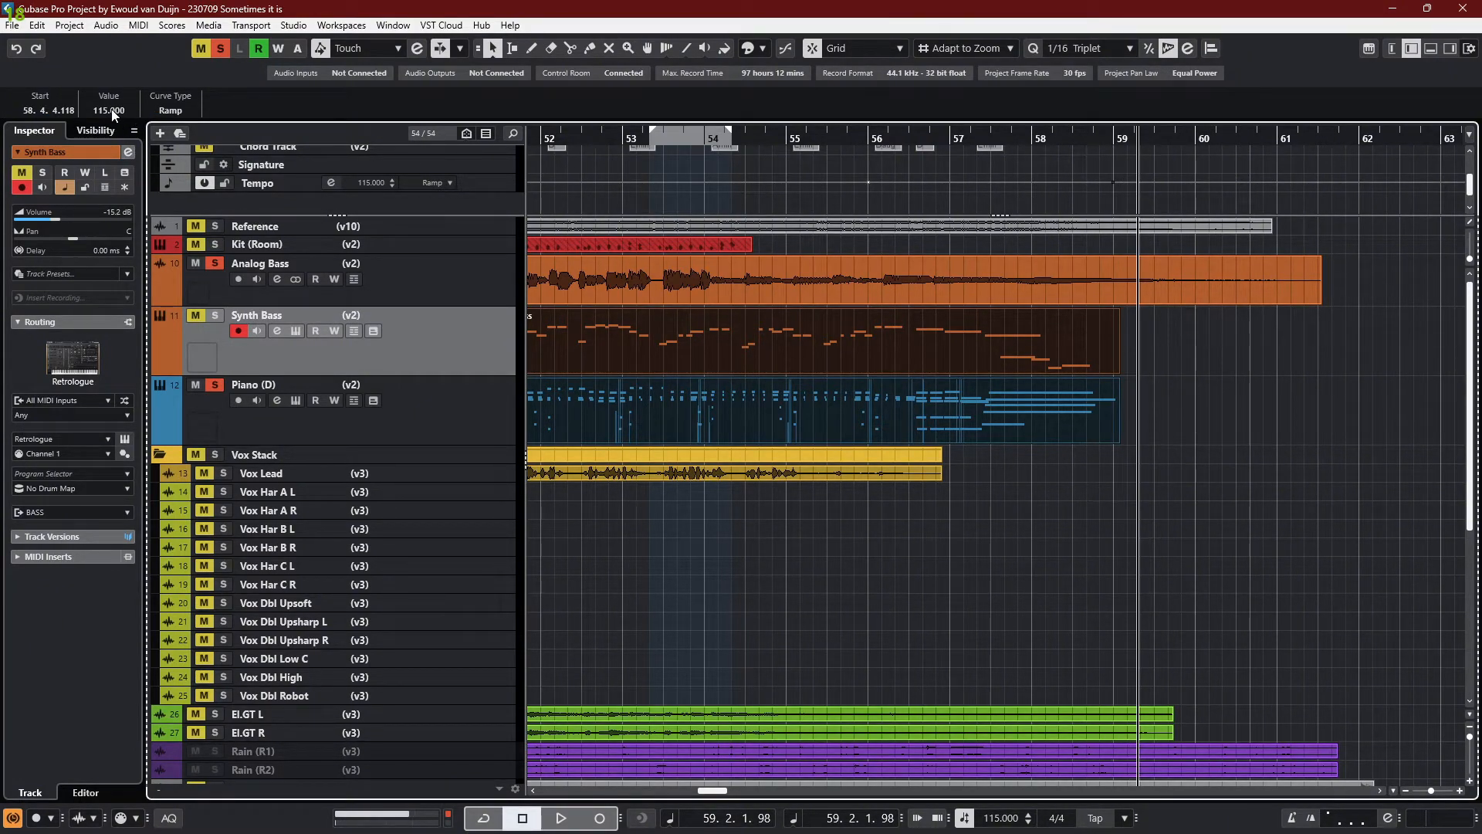
{"action": "scroll", "coordinate": [112, 112], "scroll_direction": "down", "scroll_amount": 20}
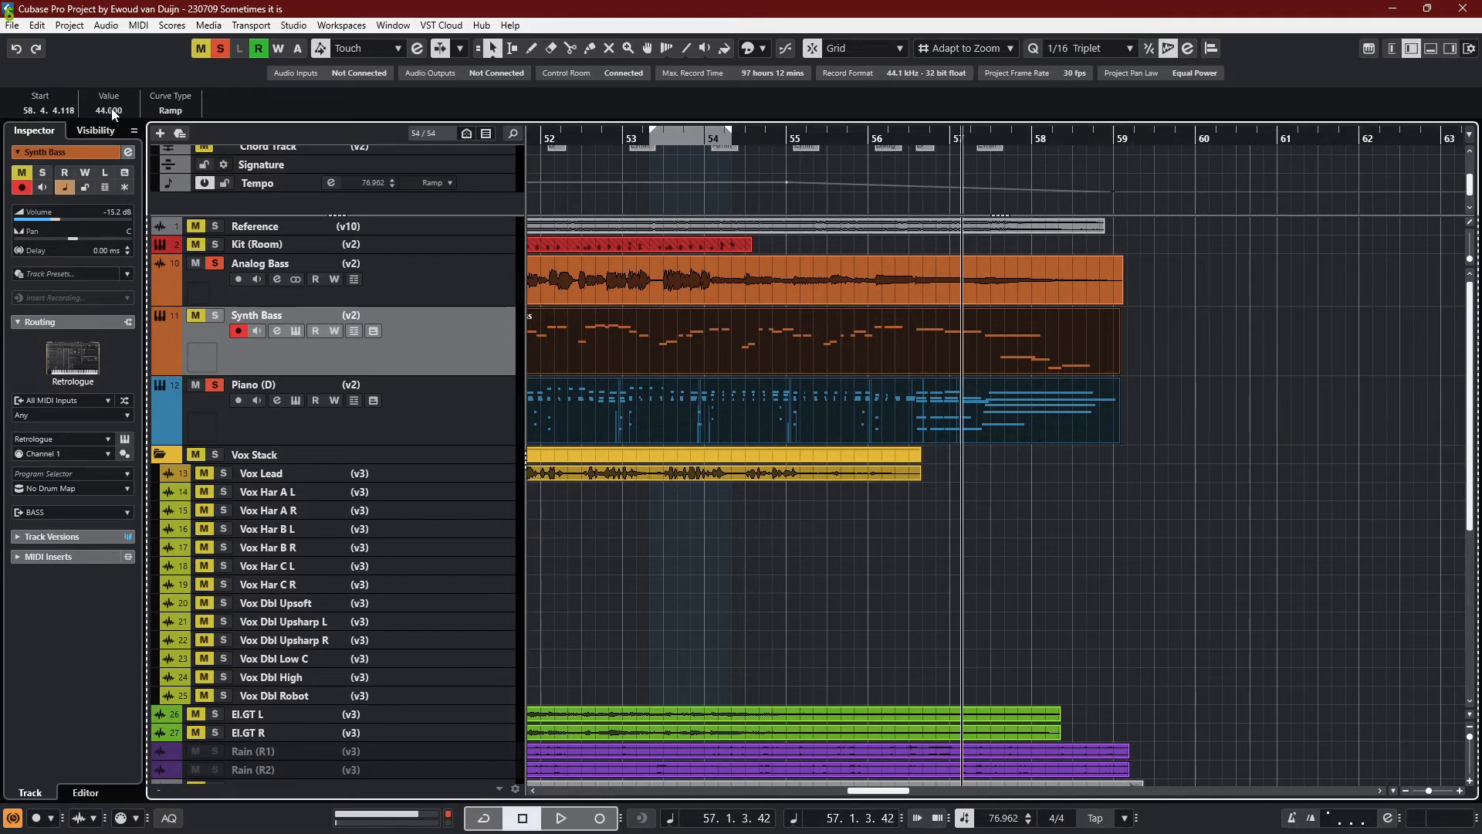
- Play the Sometimes it is project from about bar 54 to hear the tempo ramp
{"action": "double_click", "coordinate": [771, 139]}
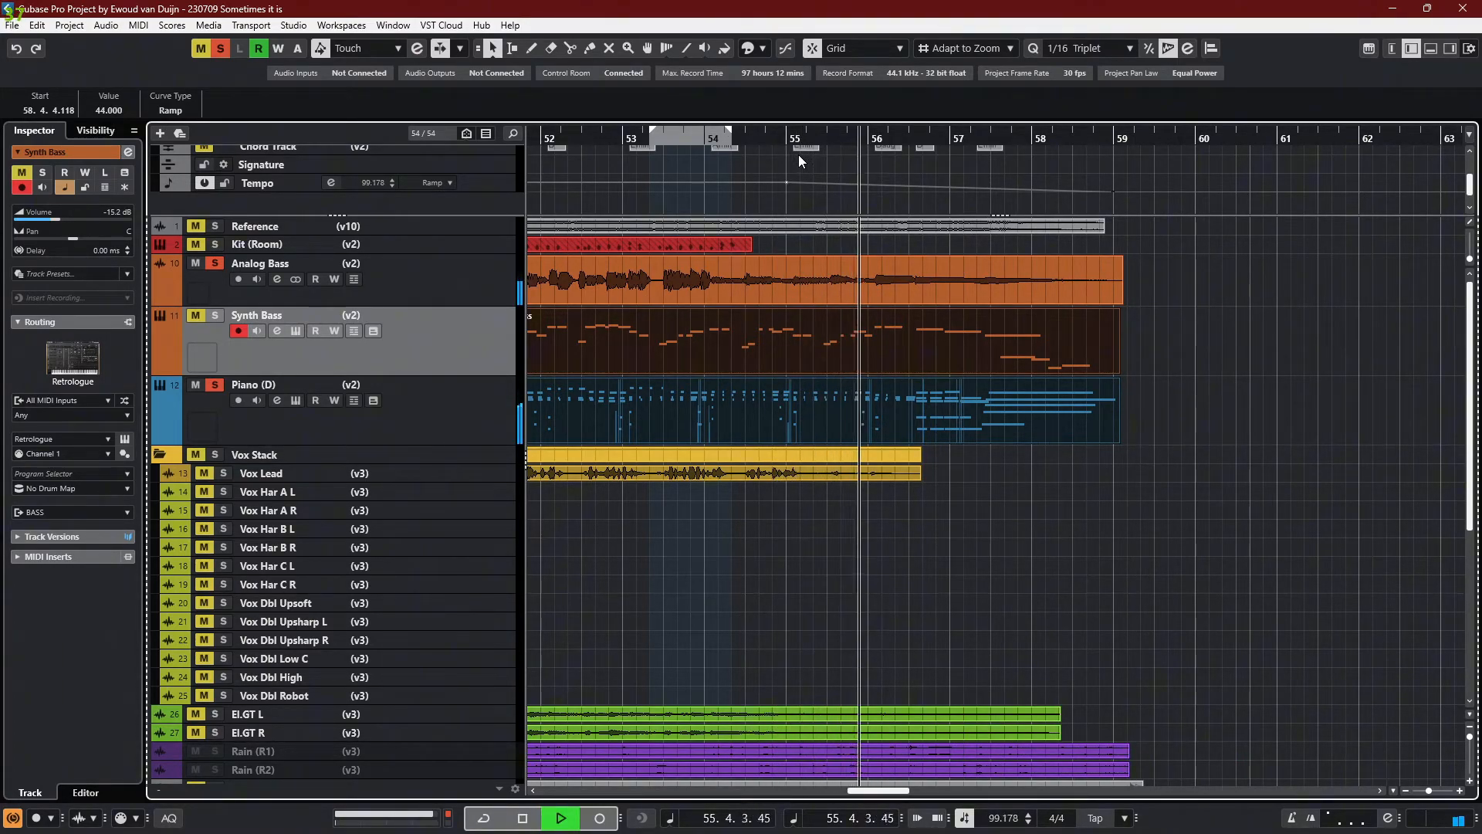
{"action": "key", "text": "Down"}
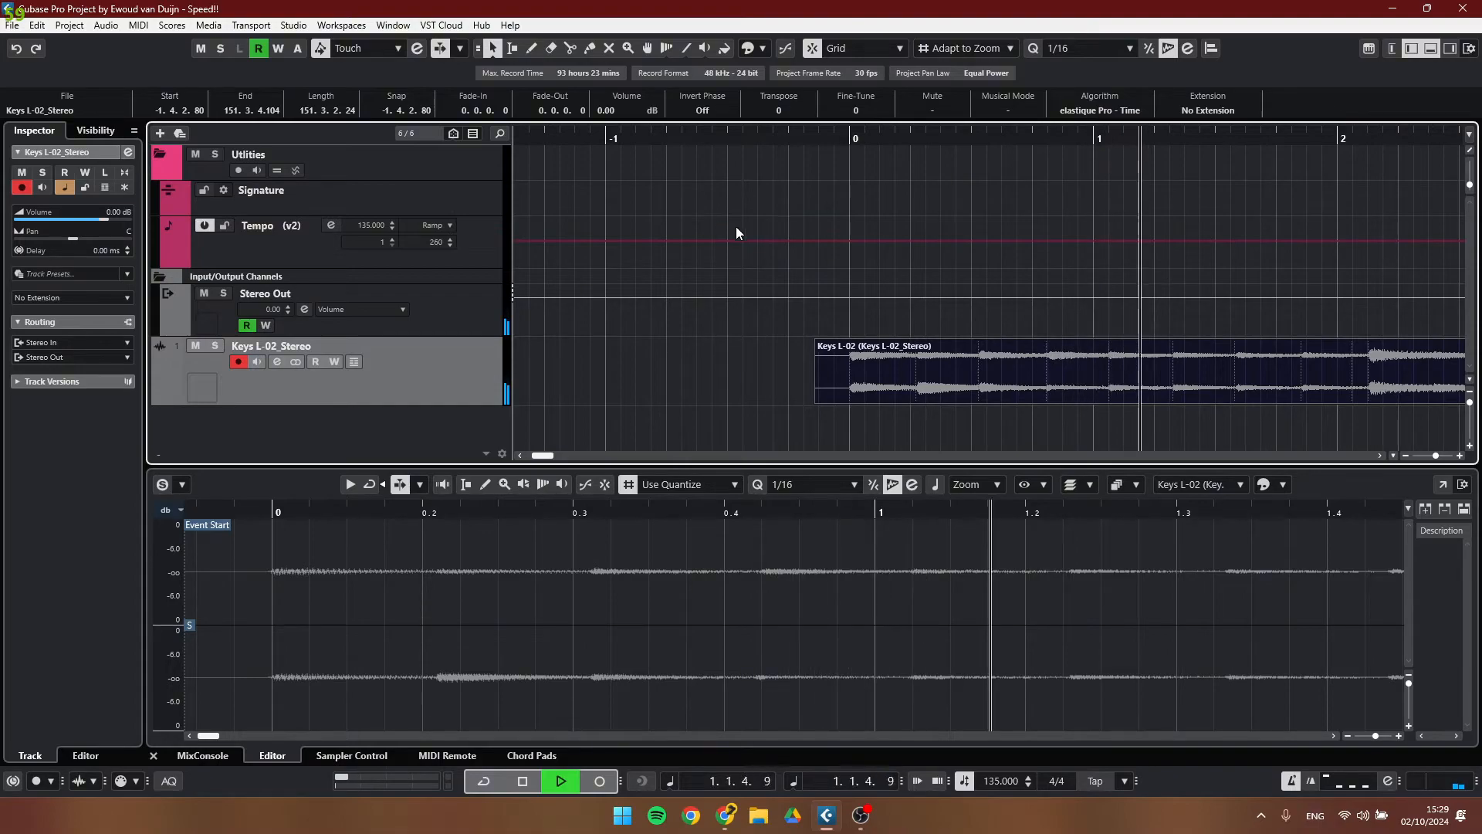
- Stop playback and analyze the Keys L-02 audio event with Tempo Detection
{"action": "key", "text": "space"}
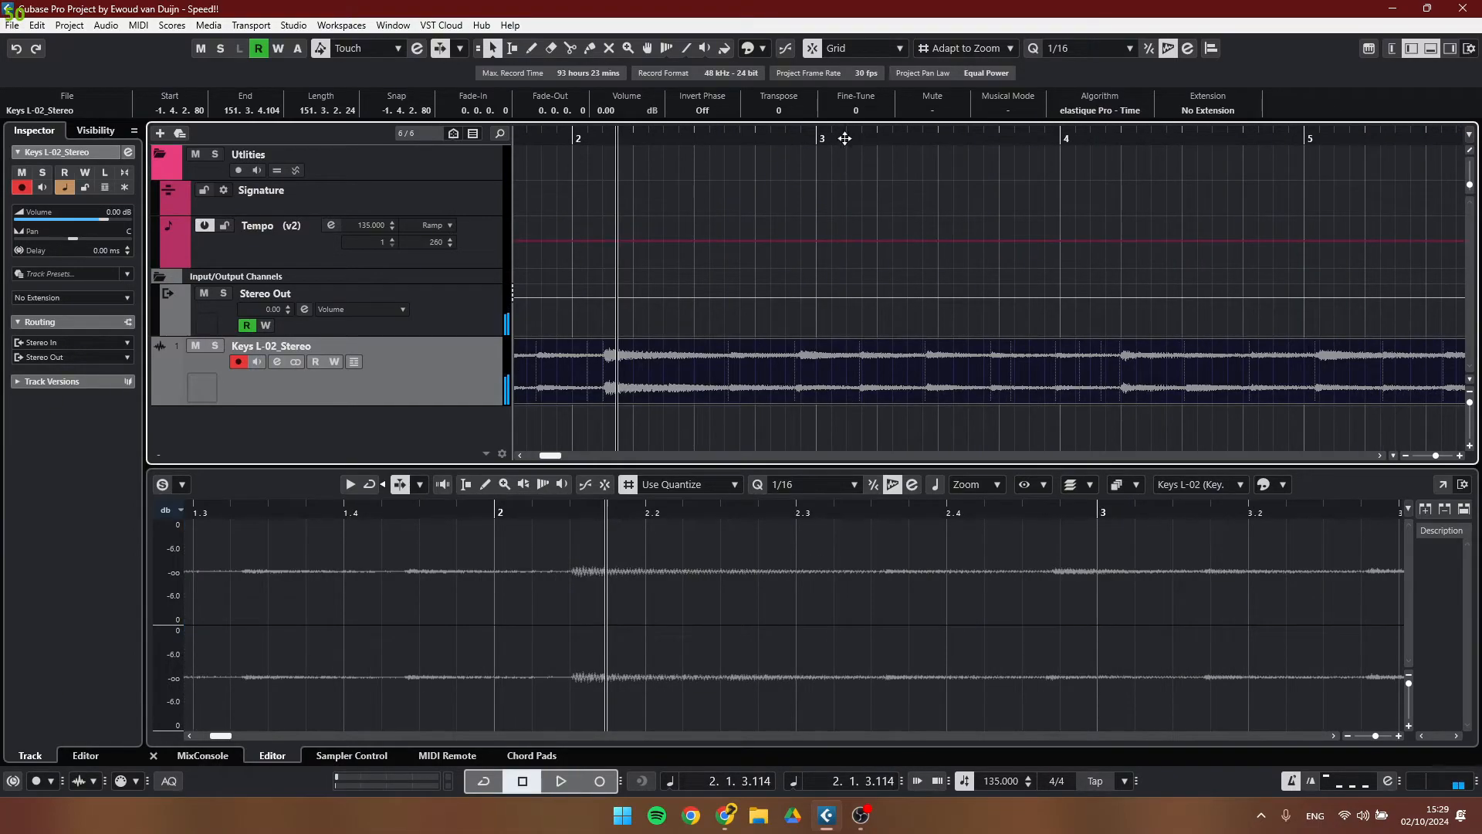
{"action": "left_click", "coordinate": [69, 25]}
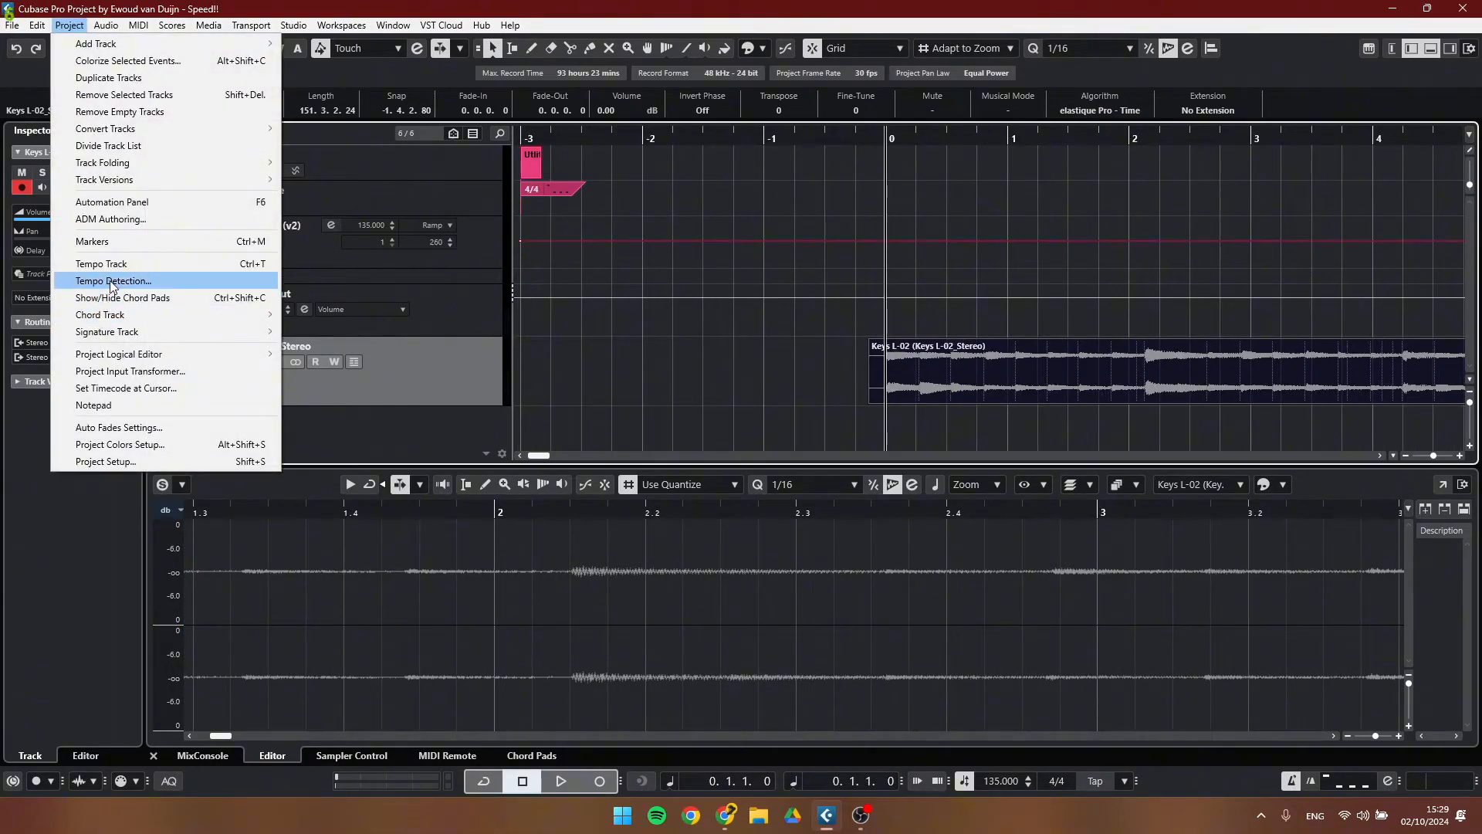
{"action": "left_click", "coordinate": [88, 284]}
{"action": "left_click", "coordinate": [277, 255]}
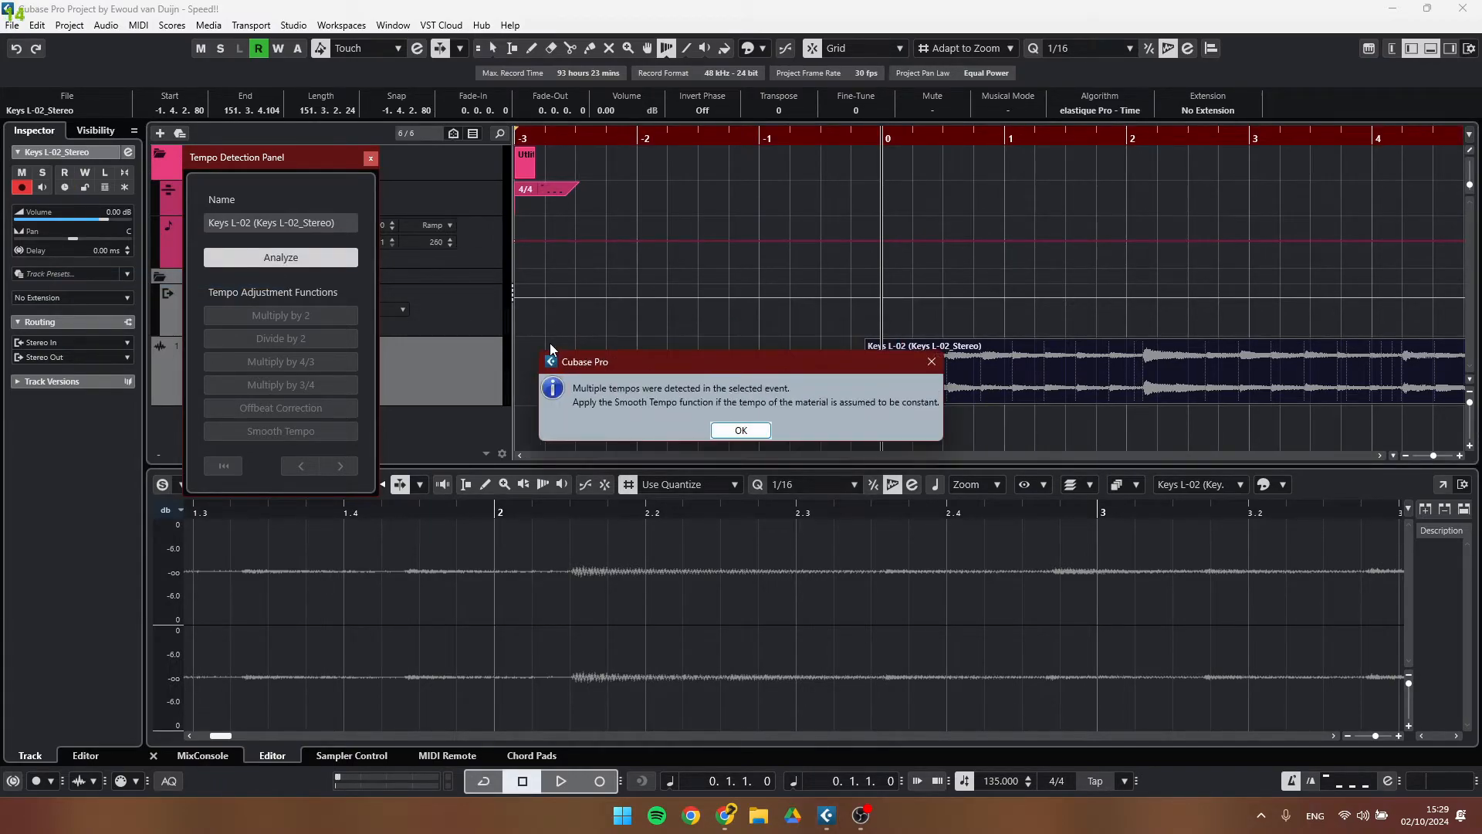
{"action": "left_click", "coordinate": [749, 431]}
- Apply Smooth Tempo to the detected tempo of Keys L-02 and look over the resulting tempo curve
{"action": "scroll", "coordinate": [1228, 331], "scroll_direction": "down", "scroll_amount": 5}
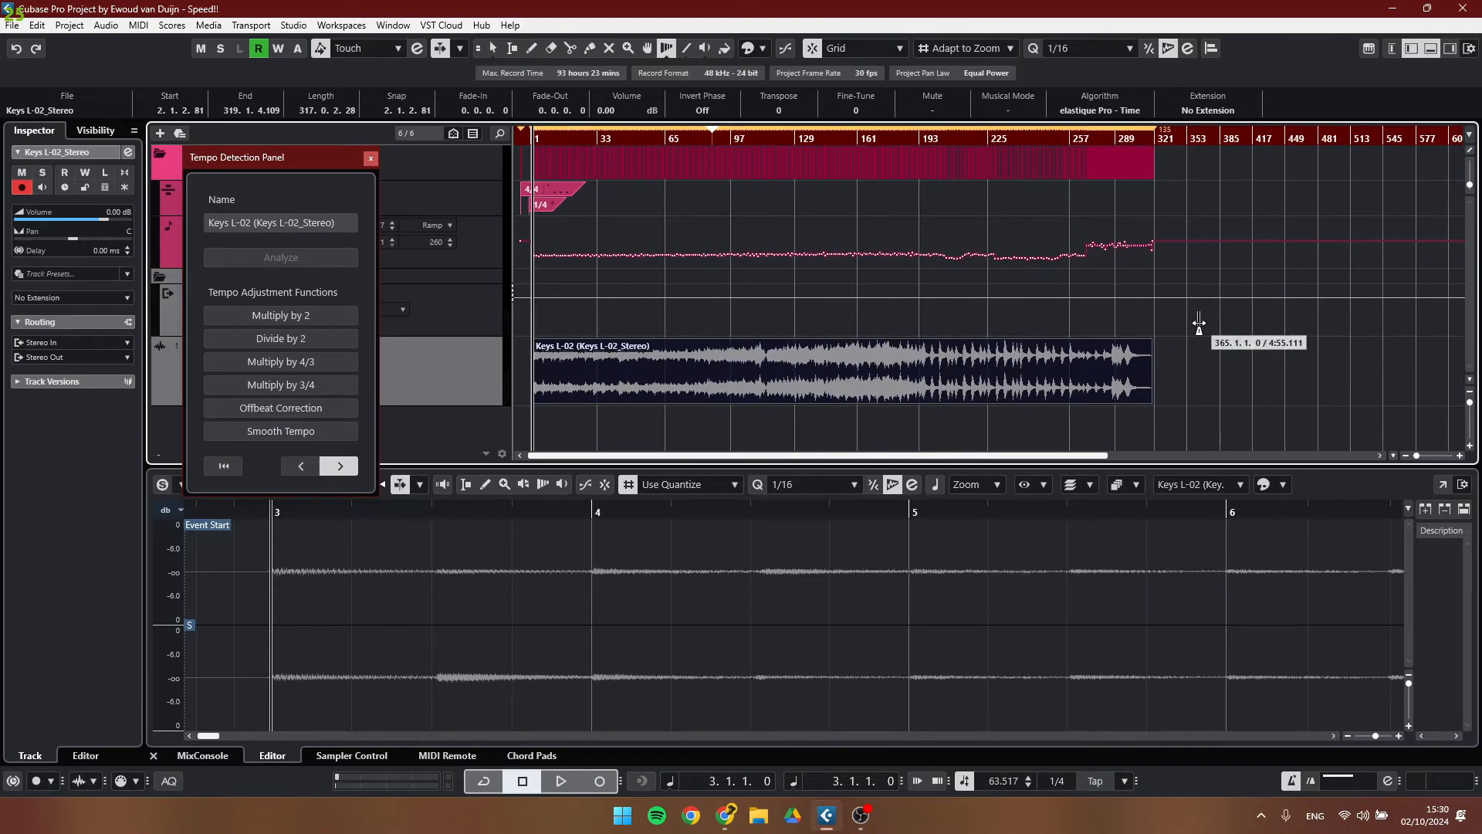
{"action": "scroll", "coordinate": [1096, 251], "scroll_direction": "up", "scroll_amount": 3}
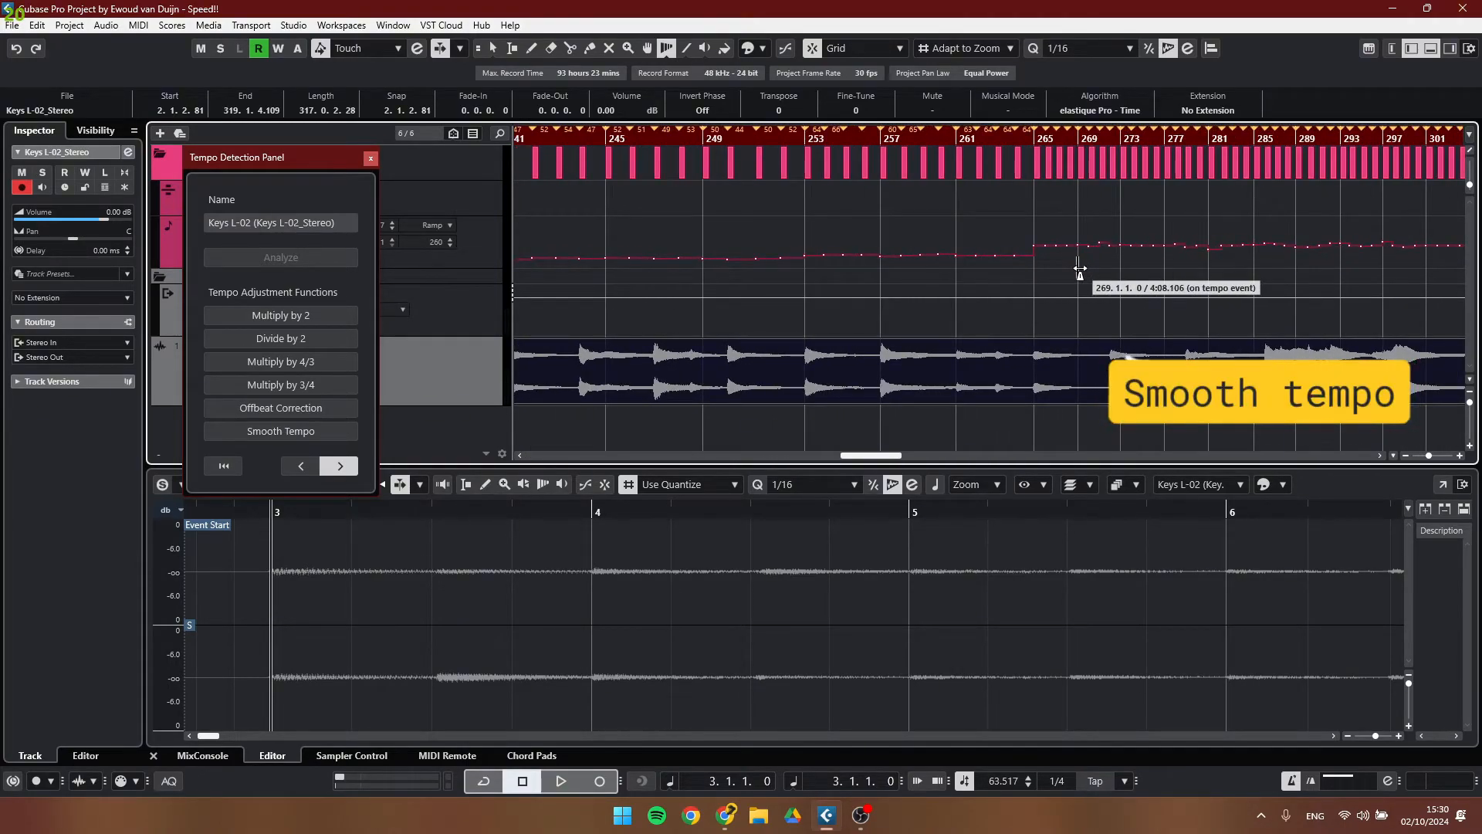
{"action": "left_click", "coordinate": [304, 430]}
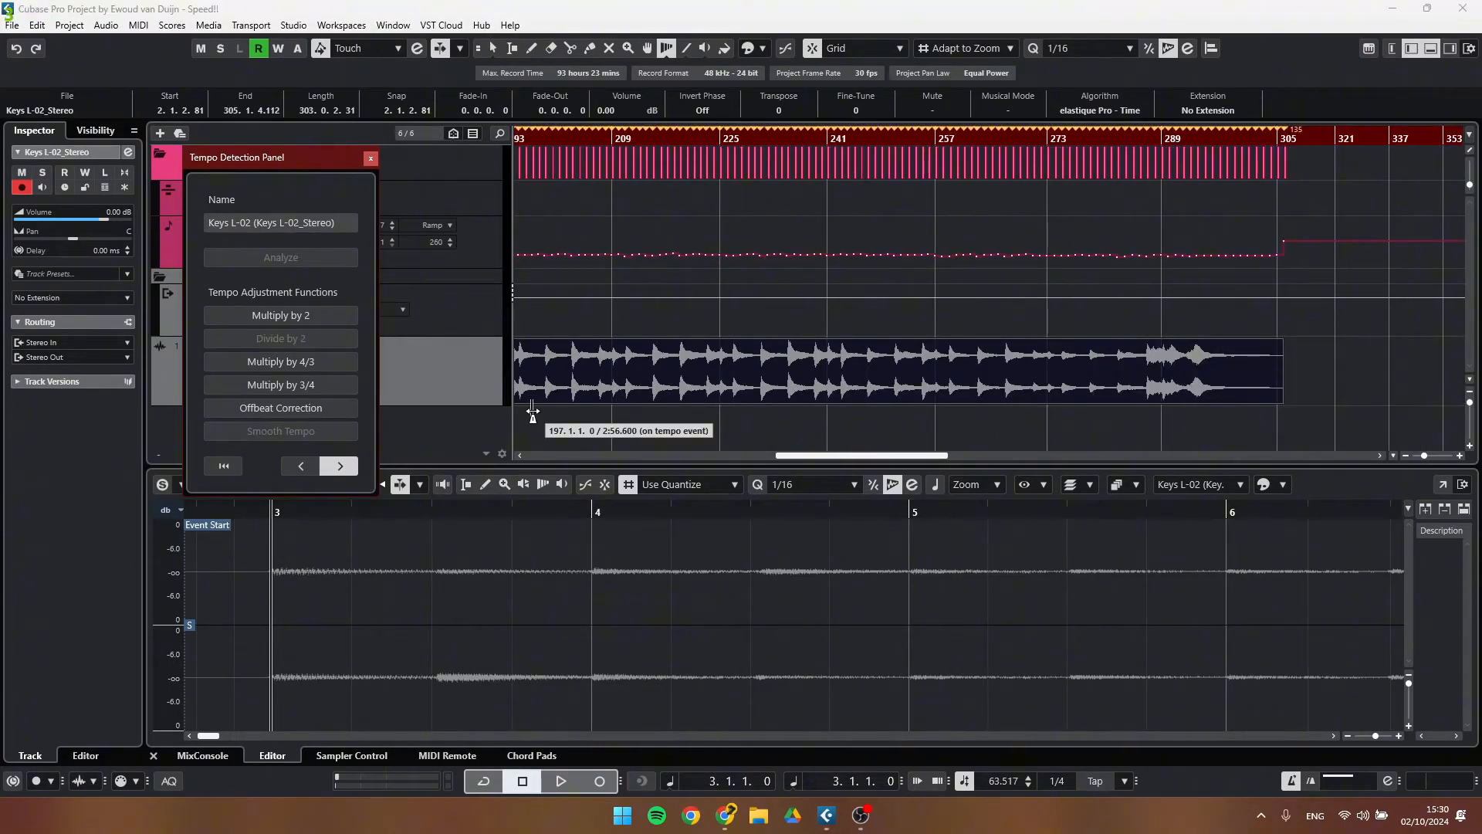
{"action": "scroll", "coordinate": [662, 355], "scroll_direction": "down", "scroll_amount": 2}
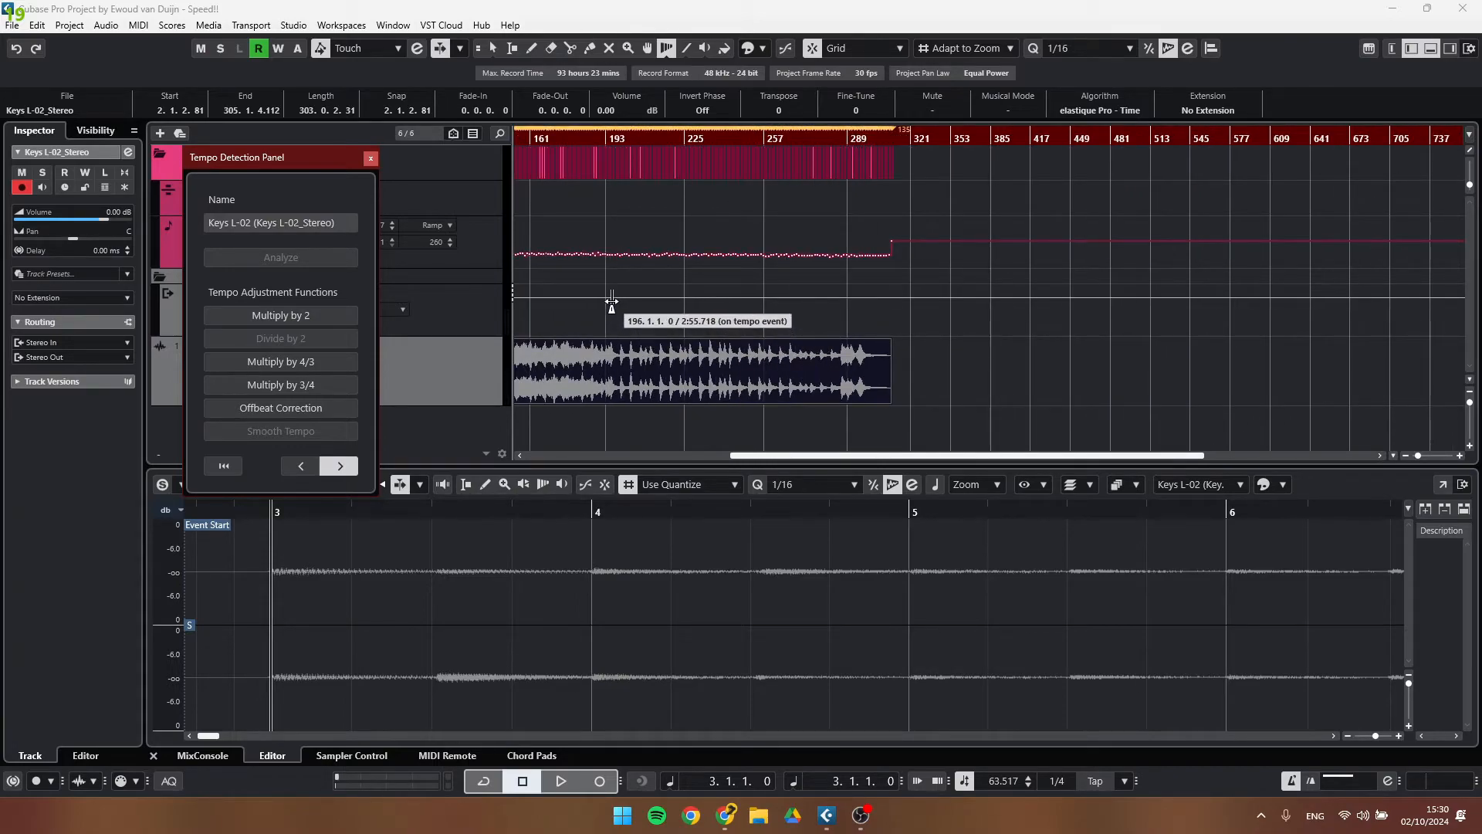
{"action": "scroll", "coordinate": [778, 276], "scroll_direction": "up", "scroll_amount": 2}
{"action": "scroll", "coordinate": [618, 317], "scroll_direction": "up", "scroll_amount": 2}
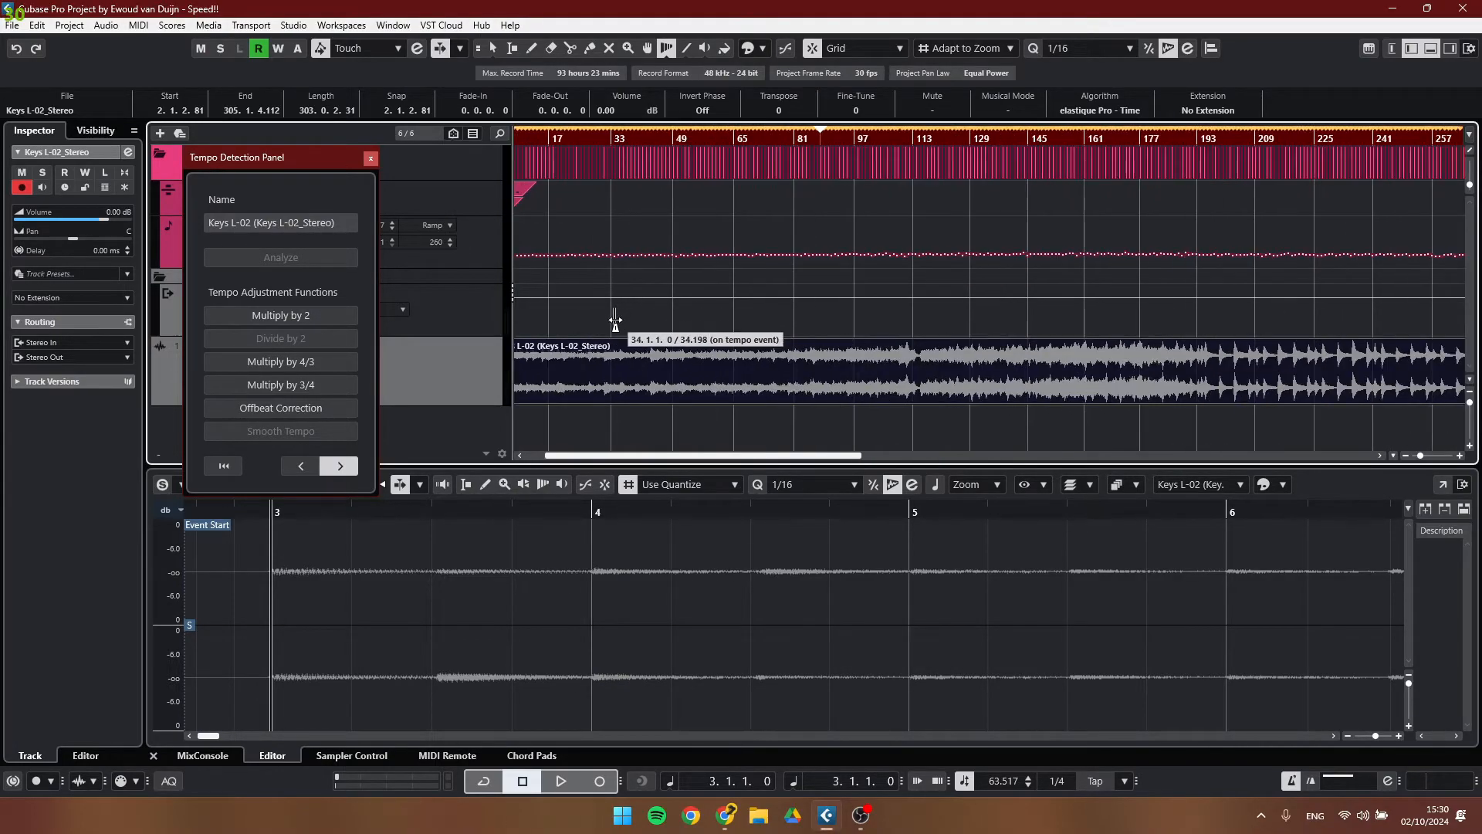
{"action": "scroll", "coordinate": [579, 301], "scroll_direction": "left", "scroll_amount": 2}
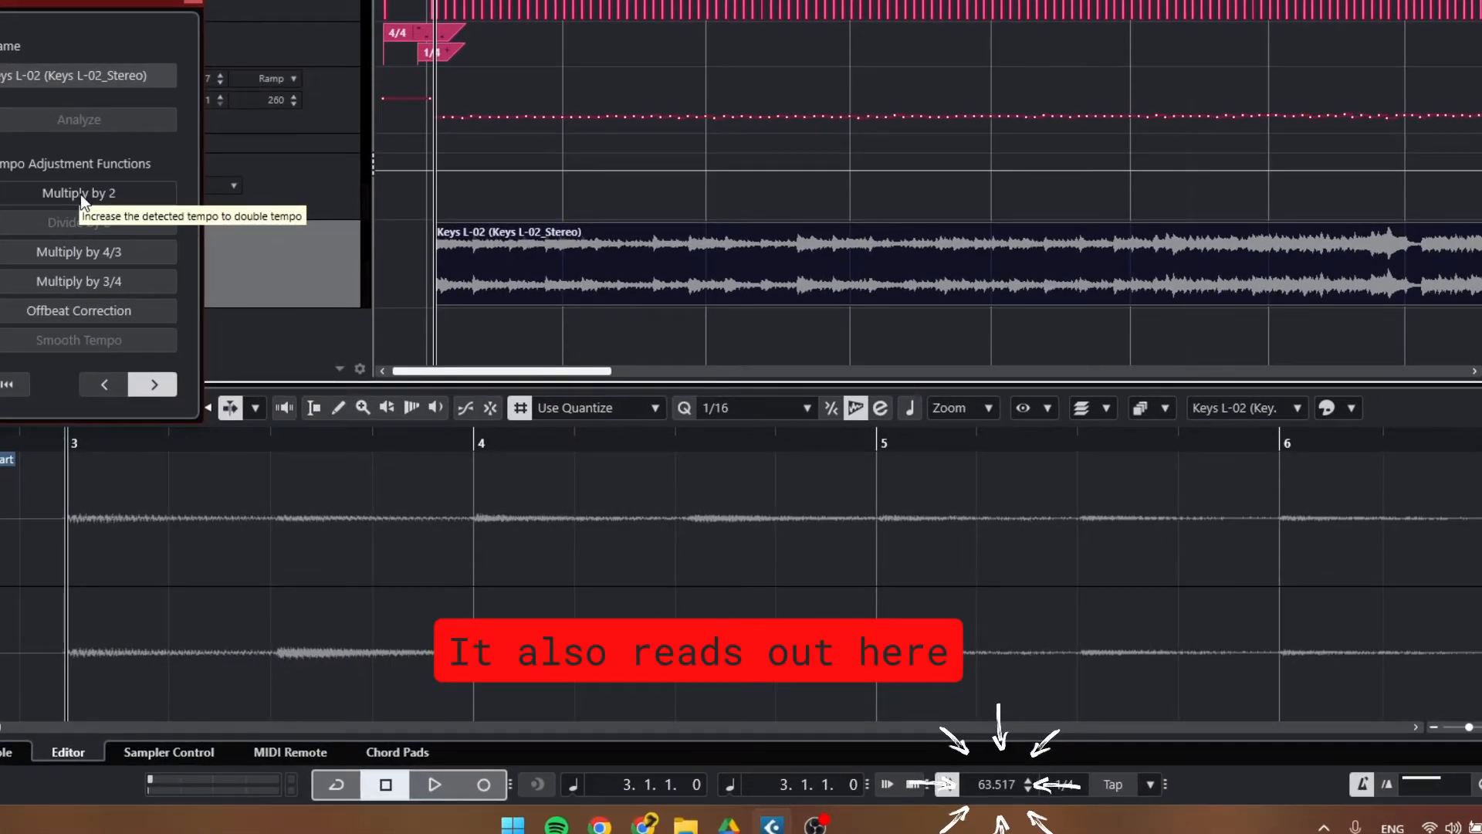
- Double the detected tempo with Multiply by 2, check the first beats against the audio and close the Tempo Detection Panel
{"action": "left_click", "coordinate": [80, 193]}
{"action": "scroll", "coordinate": [573, 286], "scroll_direction": "up", "scroll_amount": 10}
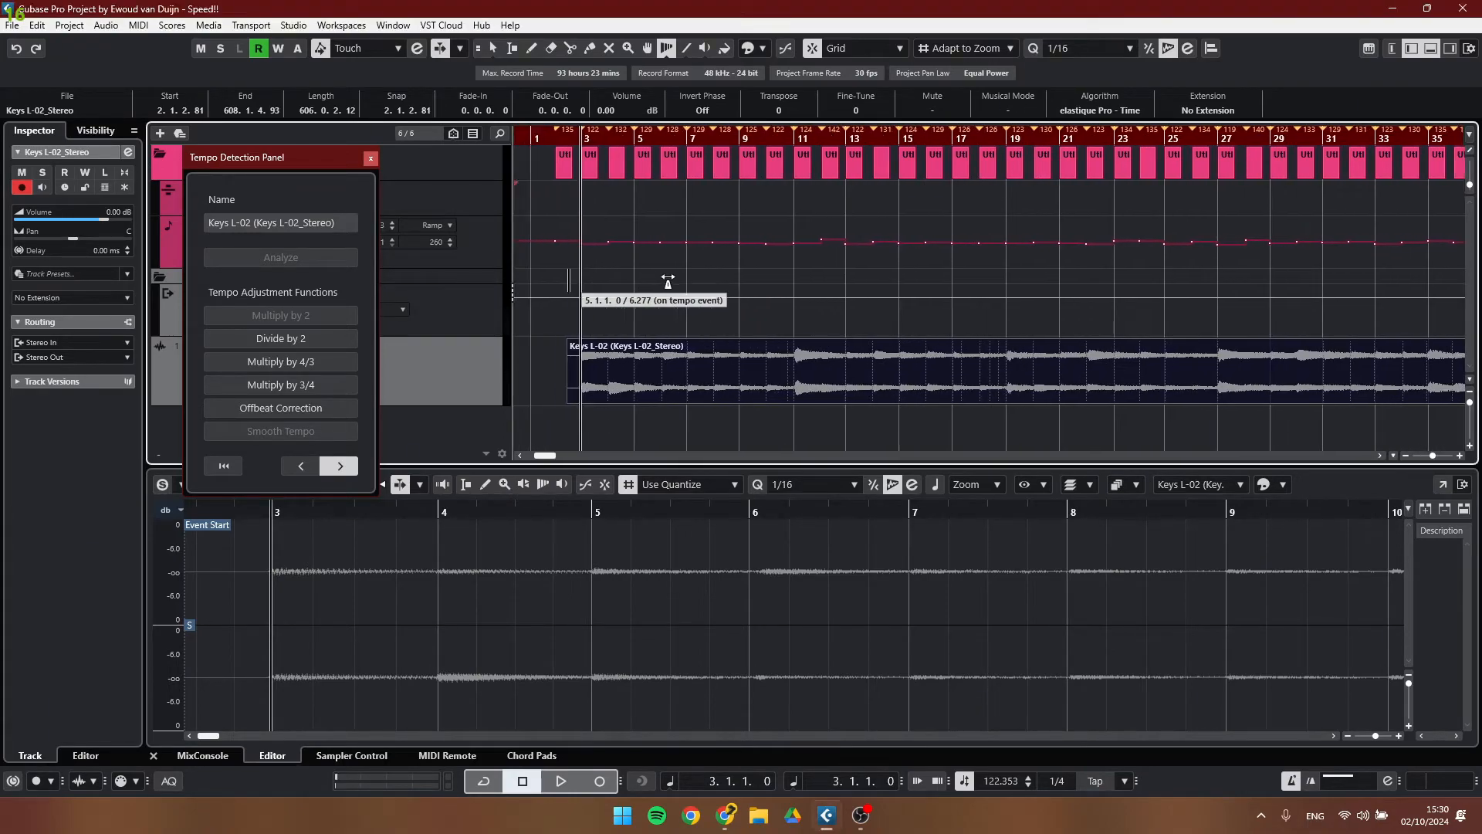
{"action": "scroll", "coordinate": [668, 281], "scroll_direction": "up", "scroll_amount": 5}
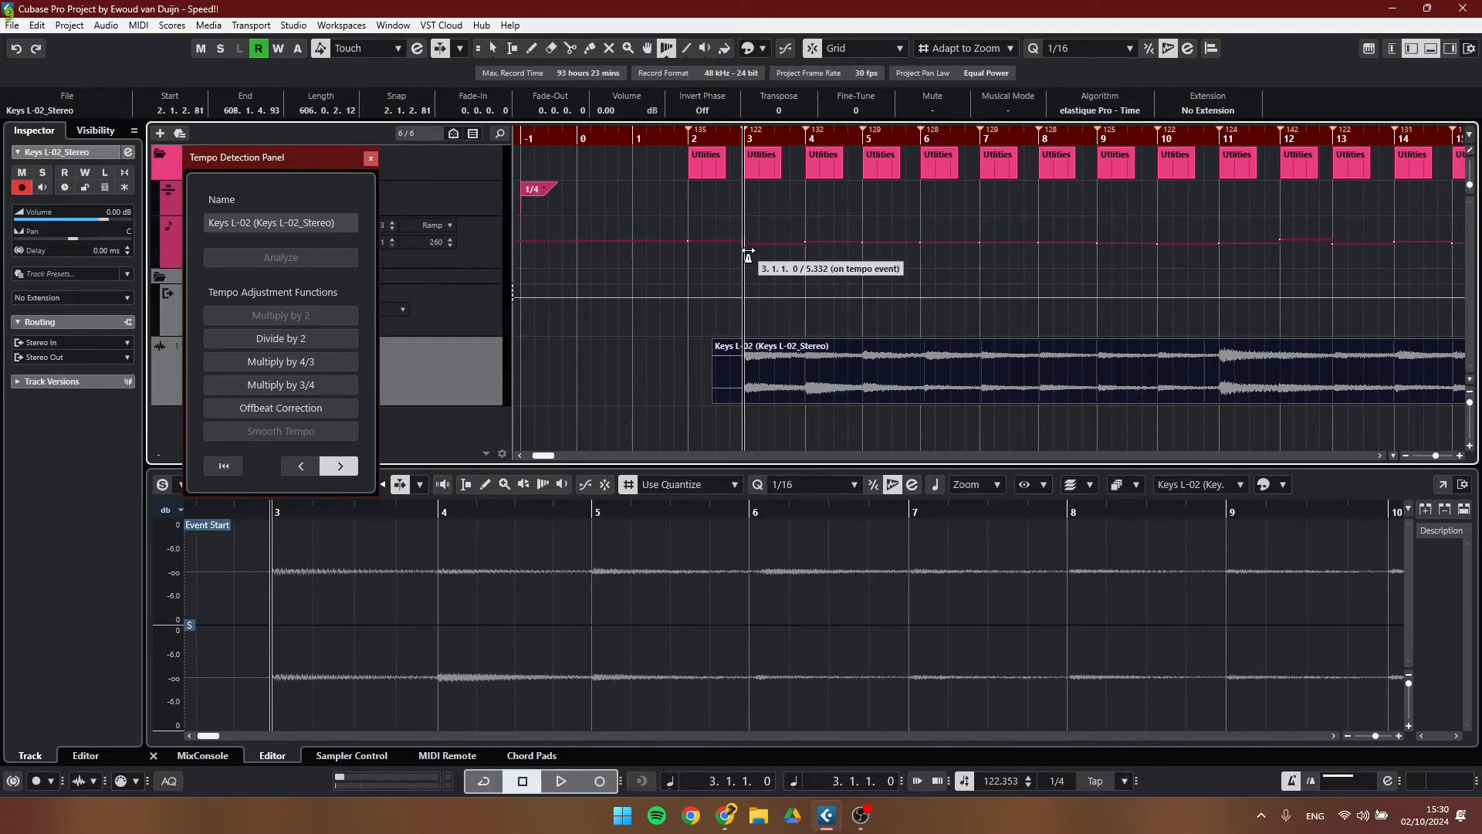
{"action": "scroll", "coordinate": [747, 255], "scroll_direction": "up", "scroll_amount": 5}
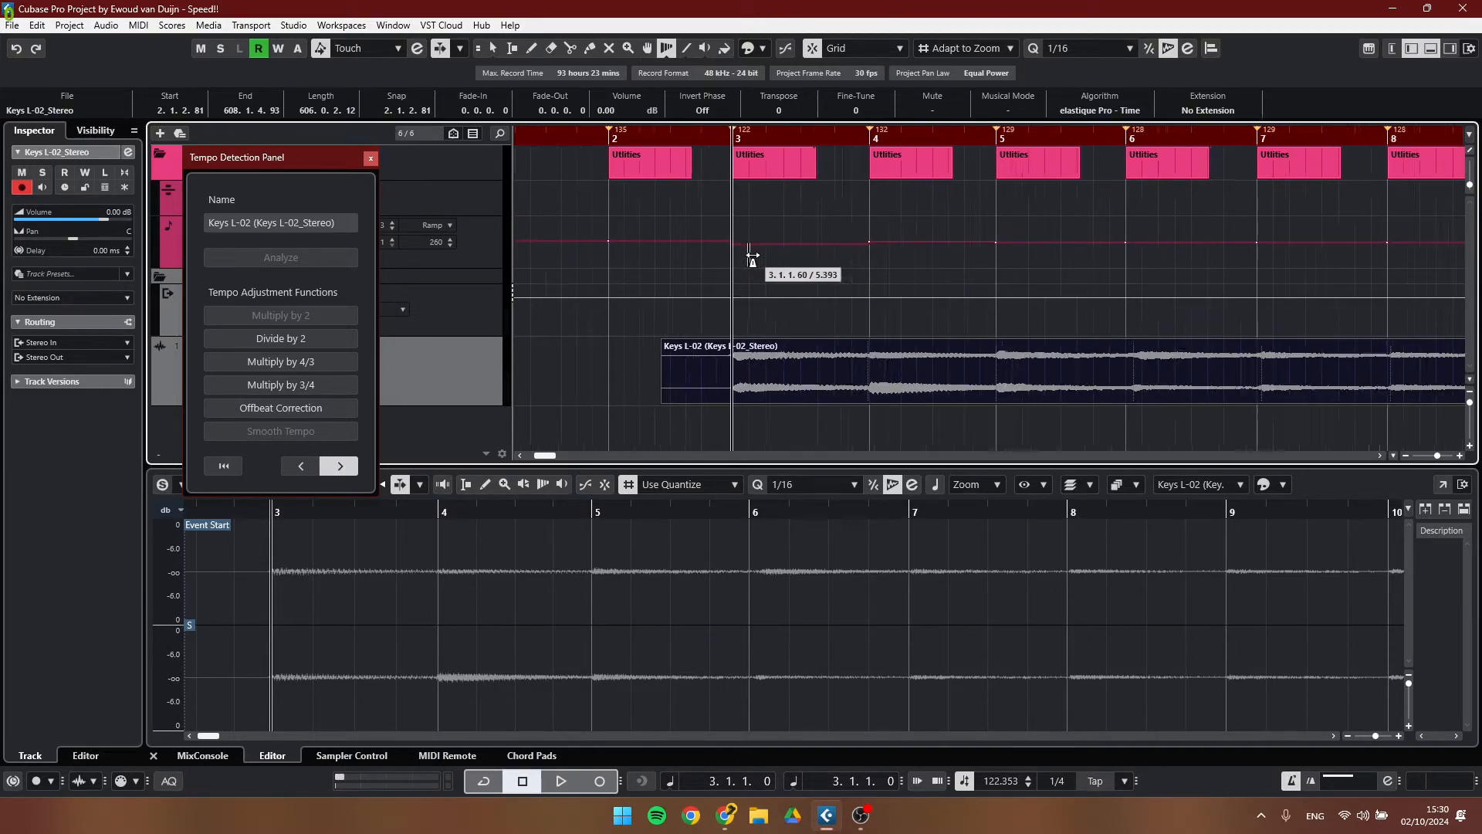
{"action": "left_click", "coordinate": [370, 159]}
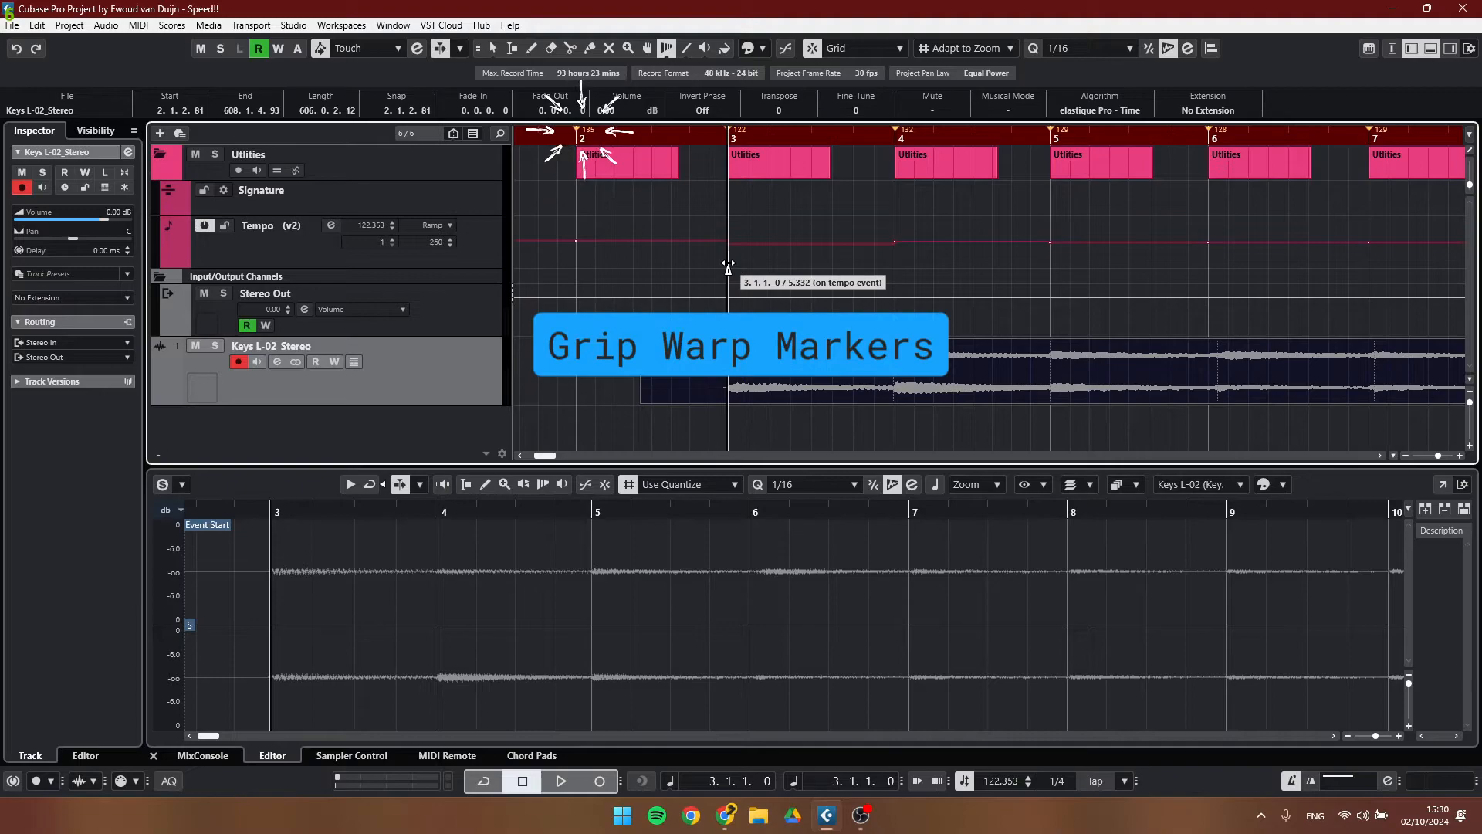
- Shift the warp marker at bar 7 slightly later to align the grid with the audio transient
{"action": "scroll", "coordinate": [927, 285], "scroll_direction": "right", "scroll_amount": 1}
{"action": "scroll", "coordinate": [849, 285], "scroll_direction": "right", "scroll_amount": 5}
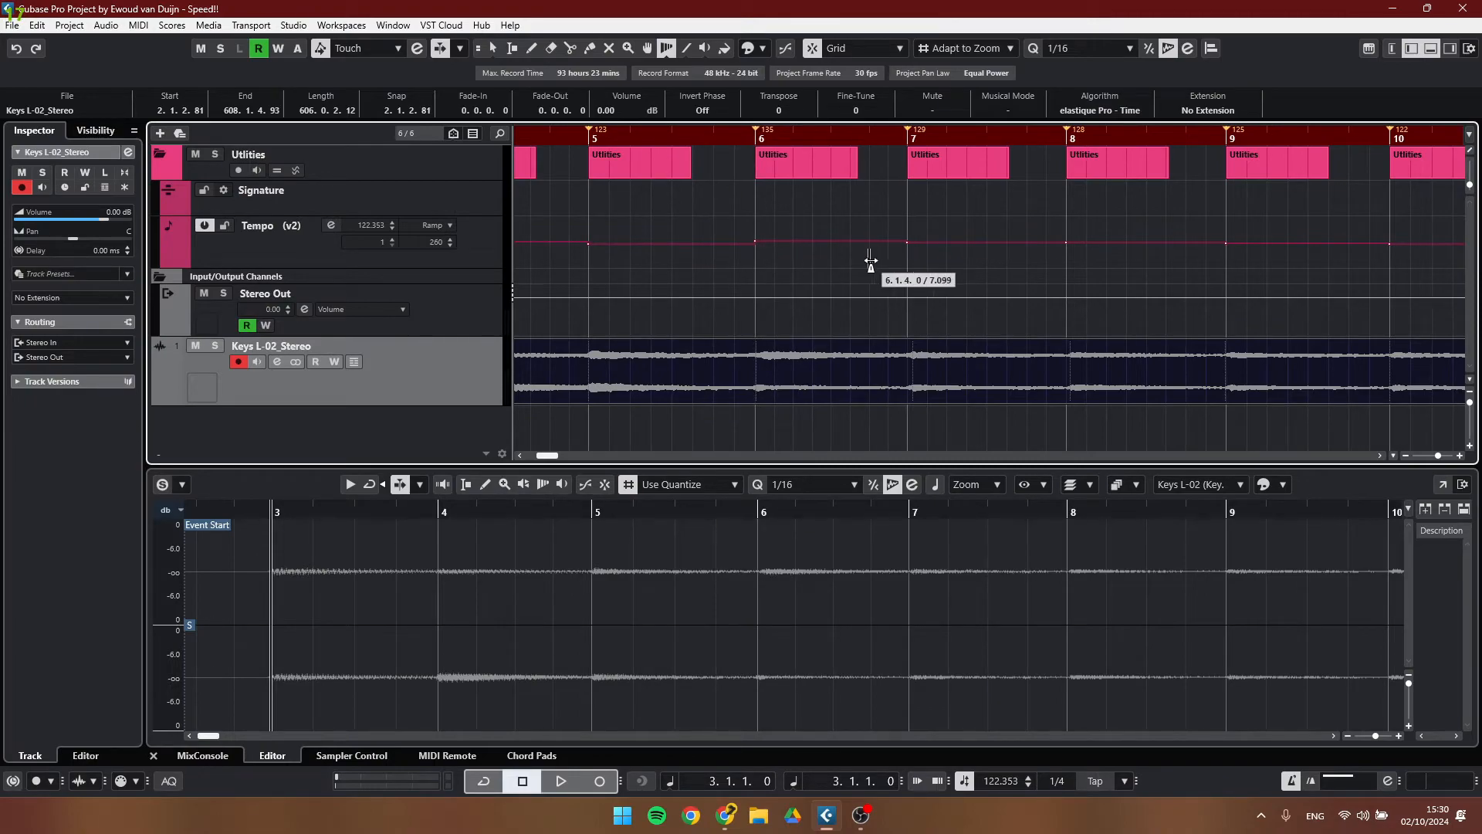
{"action": "left_click_drag", "start_coordinate": [909, 263], "coordinate": [912, 264]}
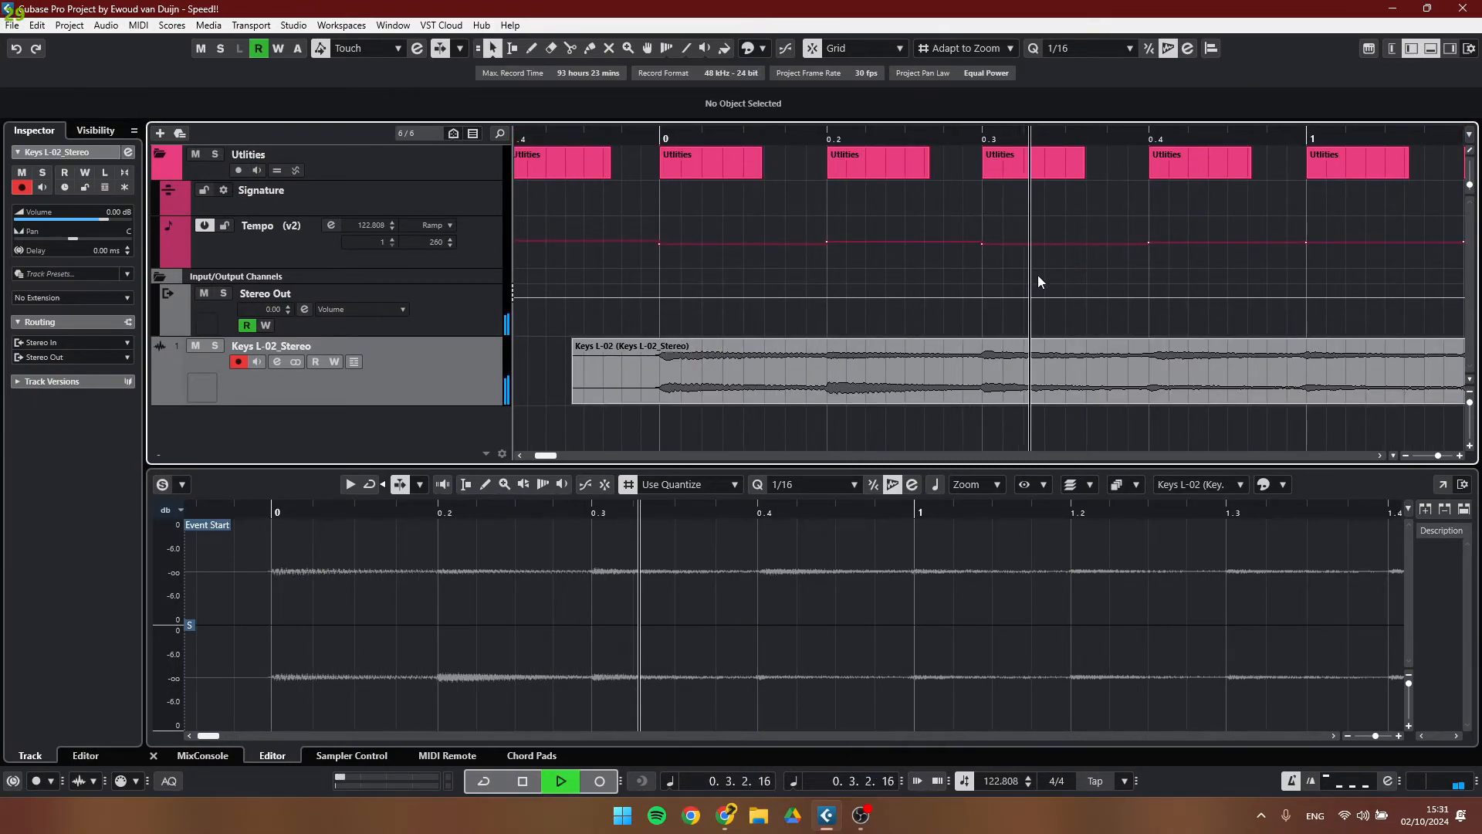
- Listen to the opening bars of the keys recording and check the beats against the warped grid
{"action": "key", "text": "g"}
{"action": "key", "text": "g"}
{"action": "key", "text": "g"}
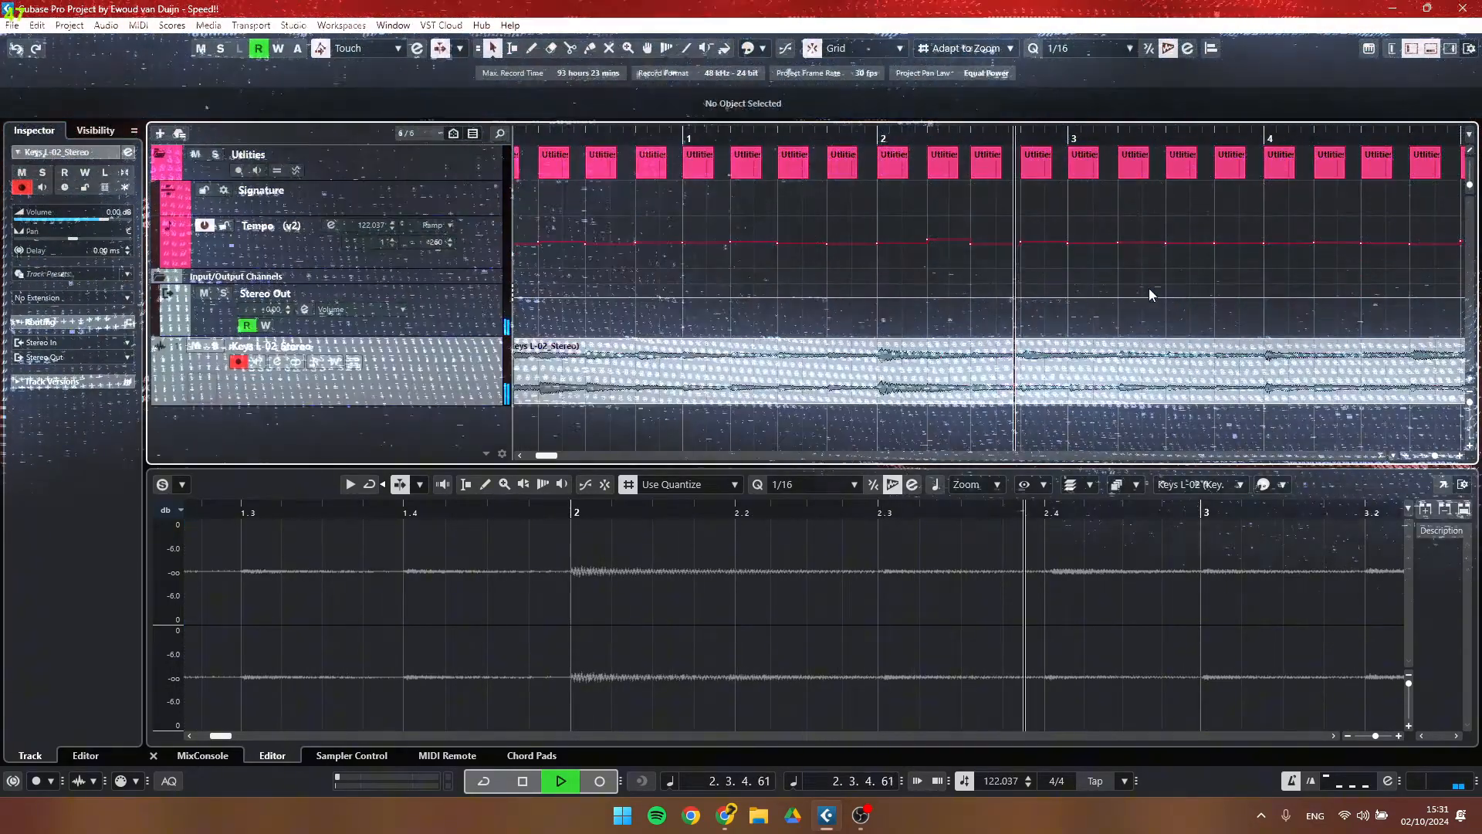
{"action": "key", "text": "h"}
{"action": "key", "text": "h"}
{"action": "key", "text": "h"}
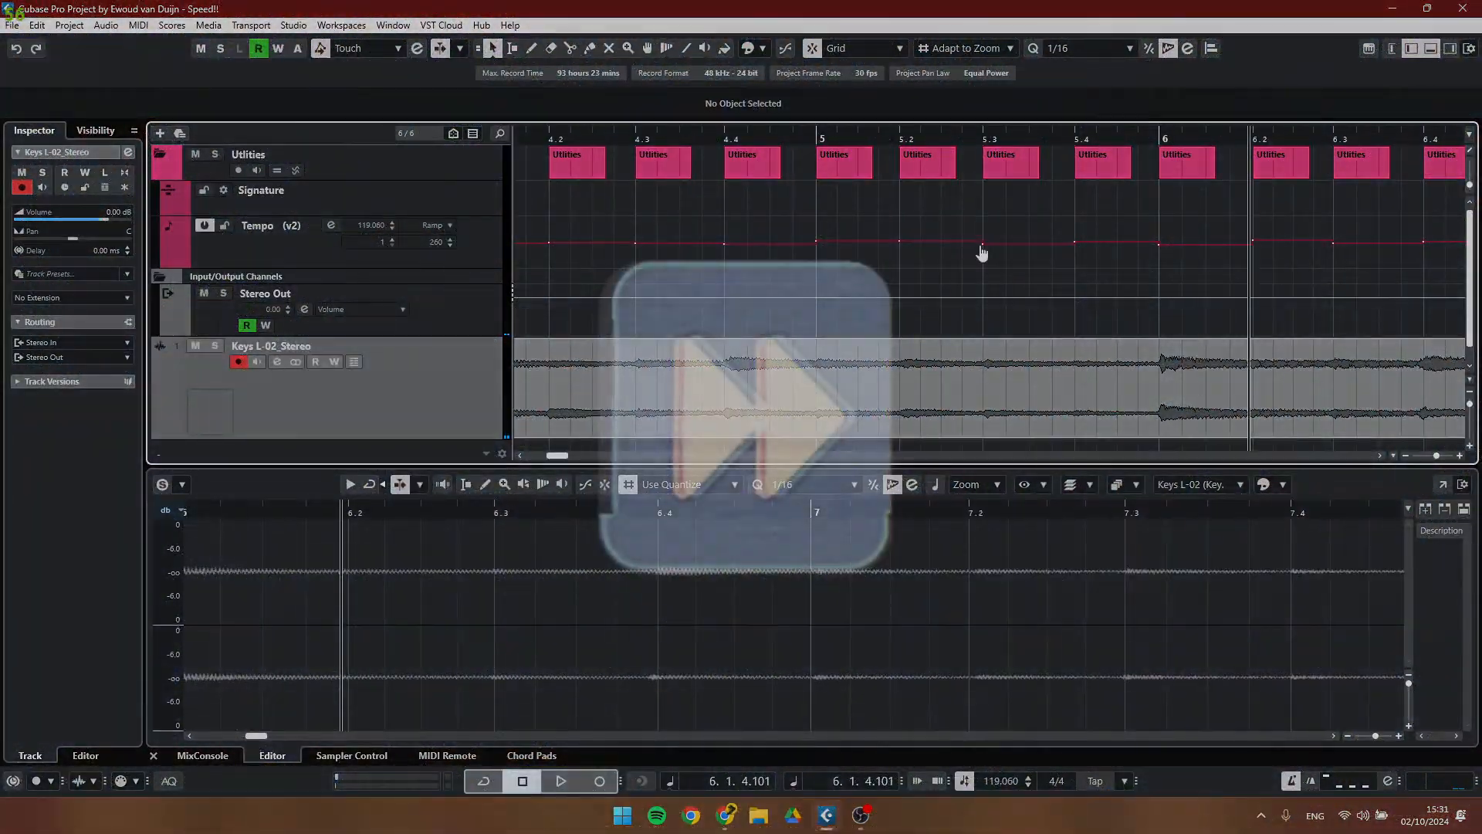
- Switch to Time Warp and play the keys from late in bar 53 to about 55.4 to check the markers
{"action": "left_click", "coordinate": [666, 48]}
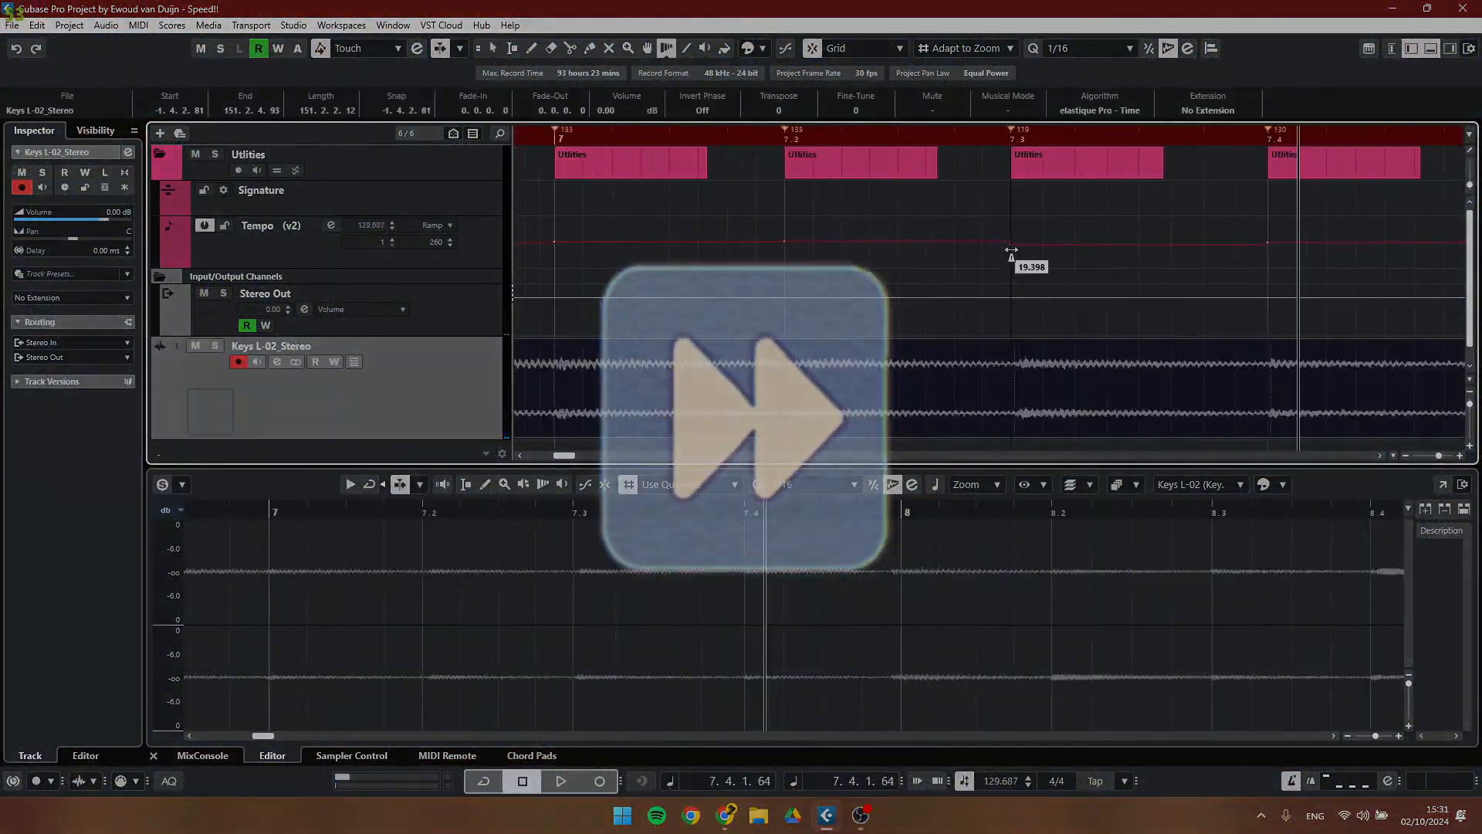
{"action": "key", "text": "space"}
{"action": "key", "text": "space"}
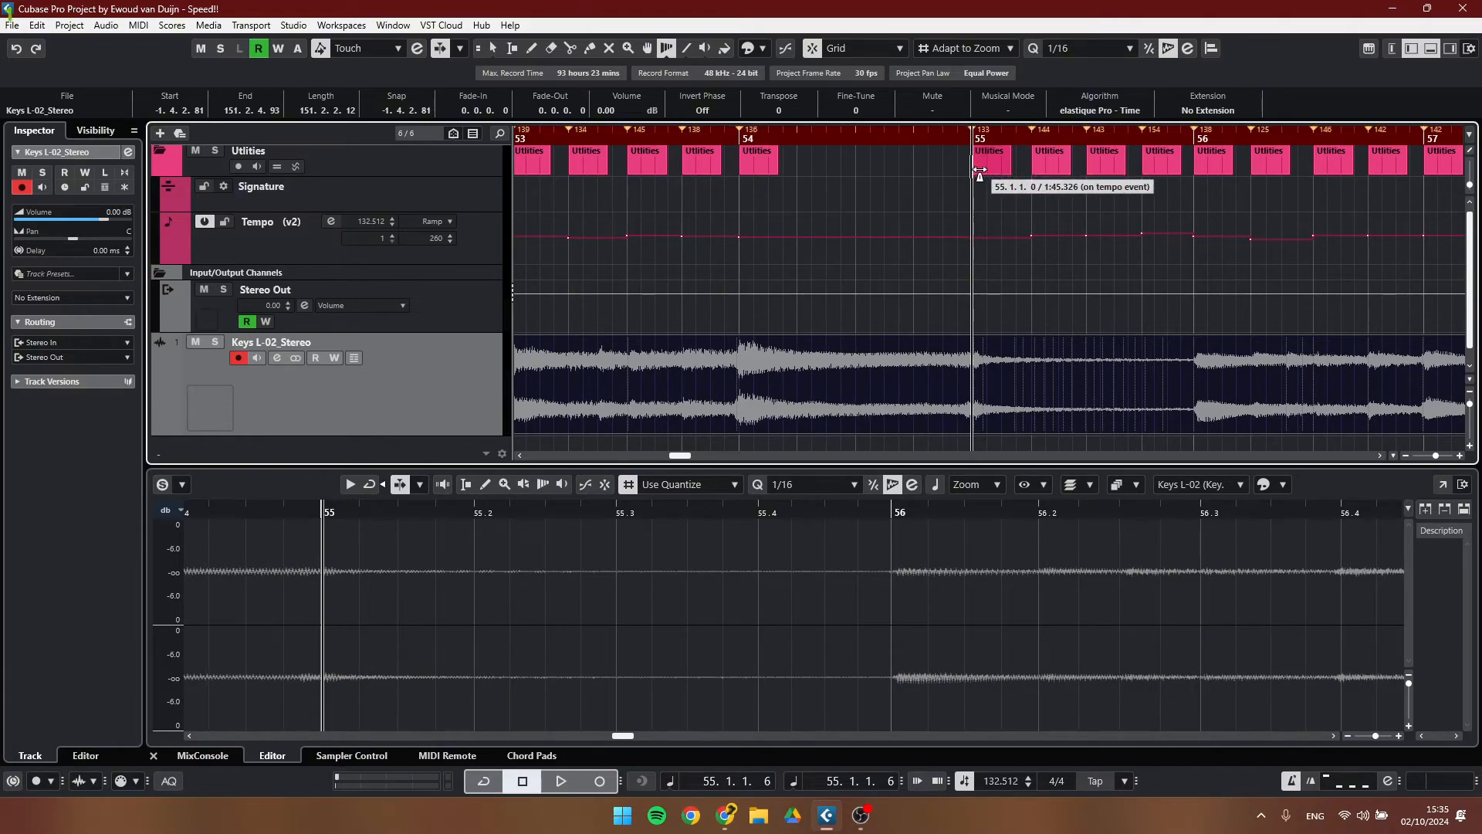
{"action": "left_click", "coordinate": [717, 138]}
{"action": "key", "text": "space"}
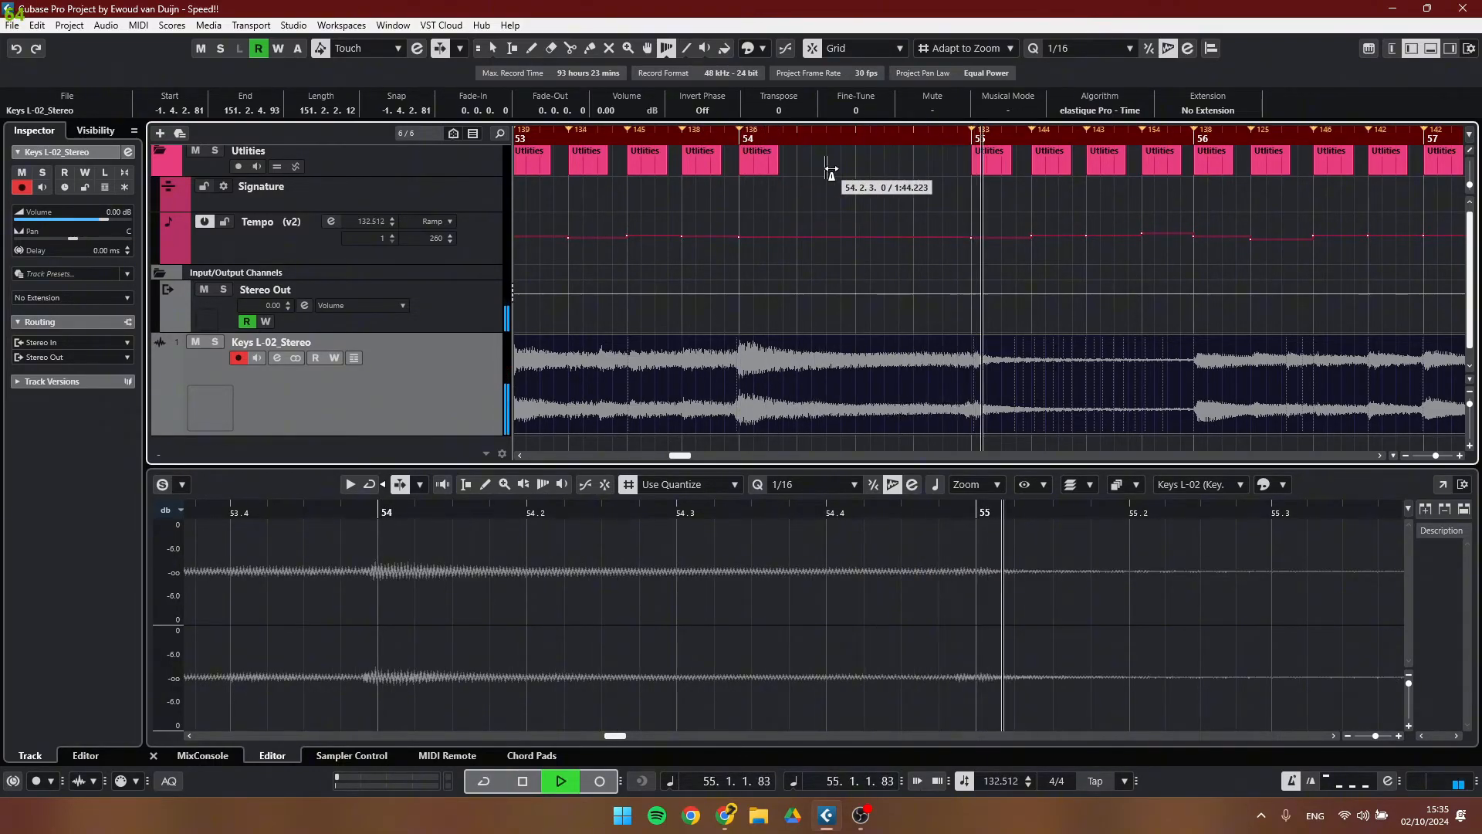
{"action": "key", "text": "space"}
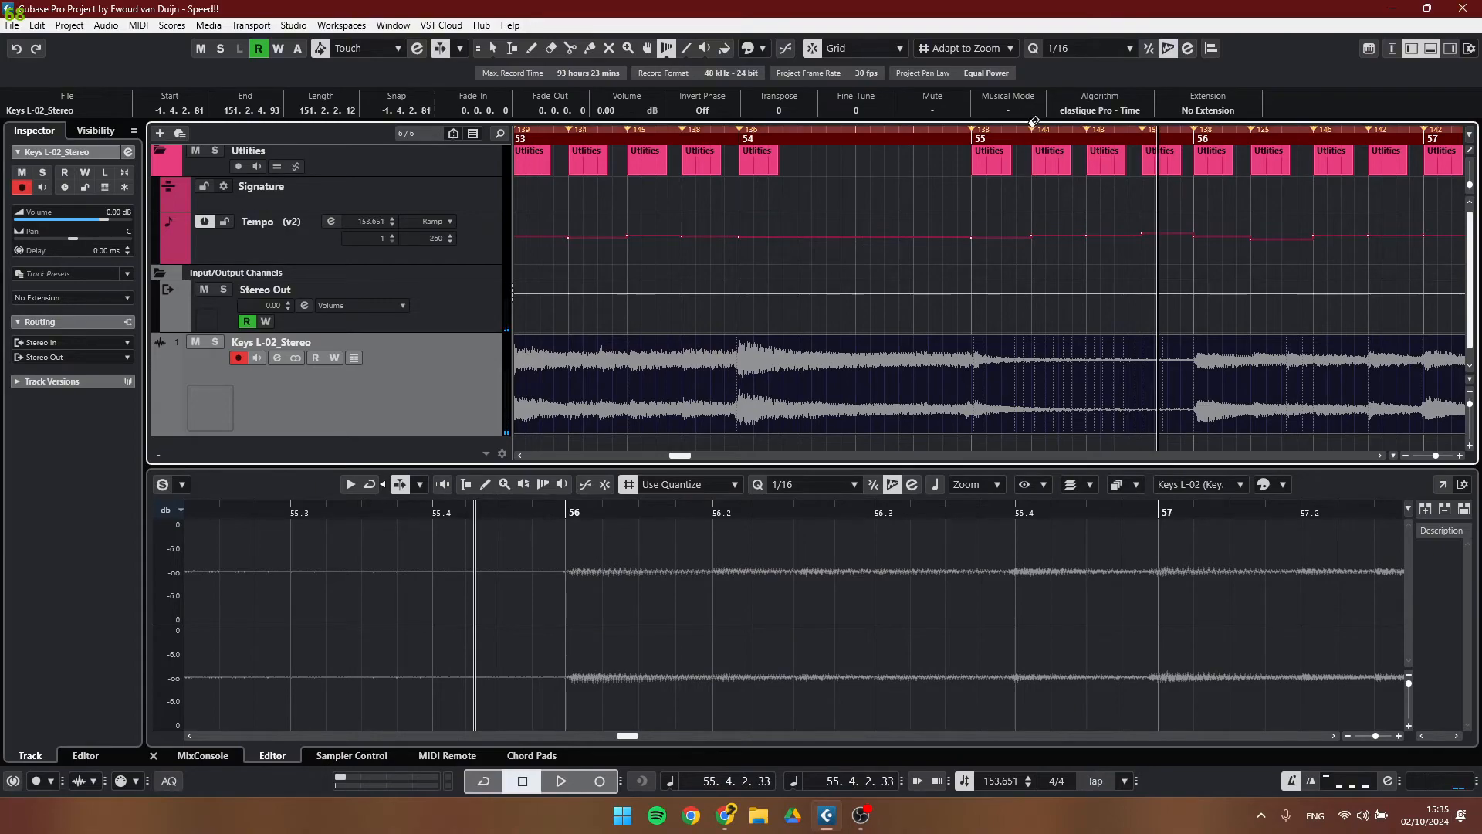
- Remove the tempo markers at 55.3 and 55.4 and play the passage again from late in bar 53
{"action": "left_click", "coordinate": [1087, 130], "text": "shift"}
{"action": "left_click", "coordinate": [1142, 130], "text": "shift"}
{"action": "left_click", "coordinate": [695, 138]}
{"action": "key", "text": "space"}
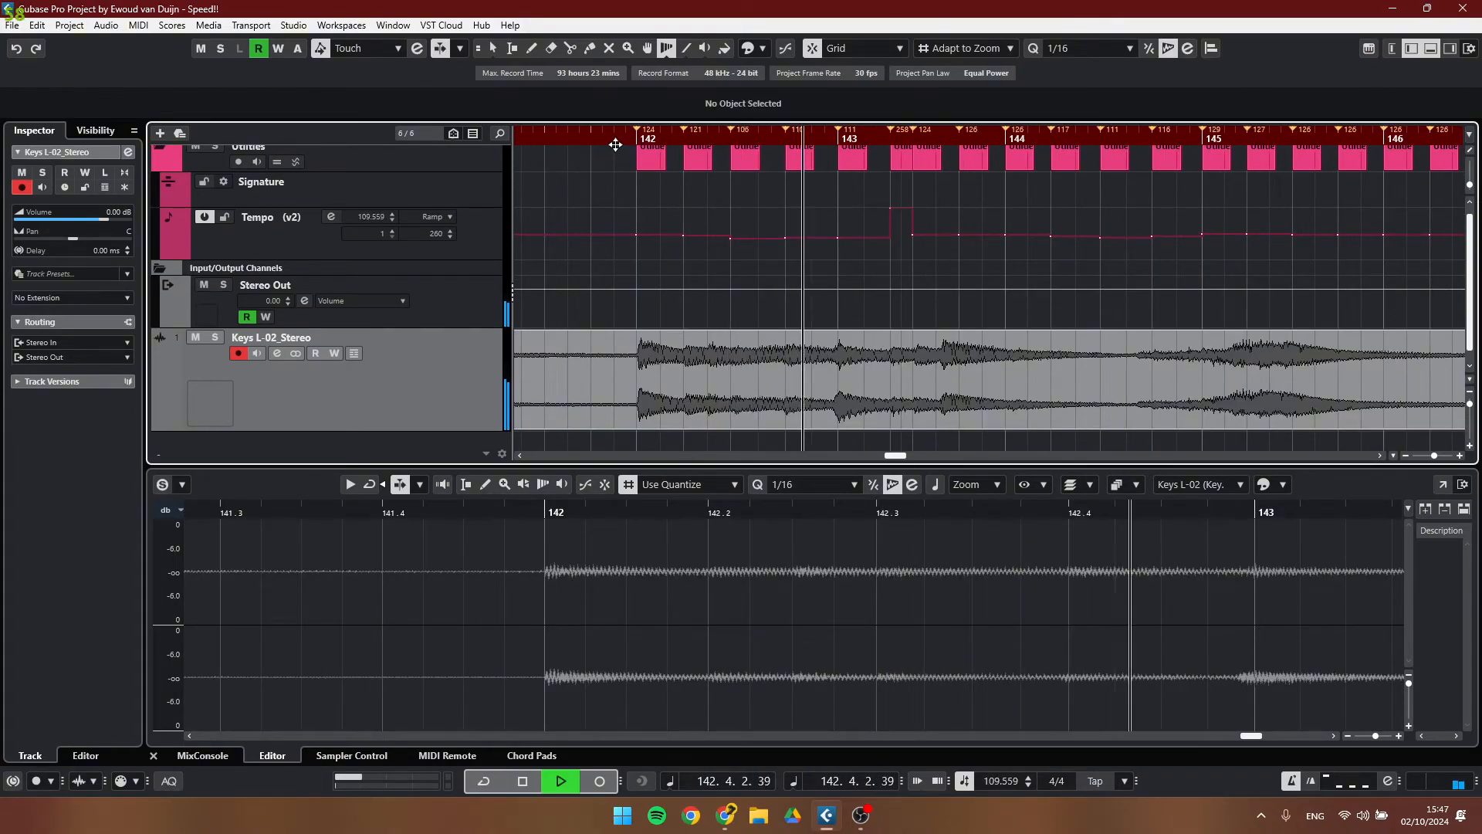
- Stop playback and delete the tempo nodes at 143.3, 143.4 and bar 144, just after the tempo spike, using Object Selection
{"action": "key", "text": "space"}
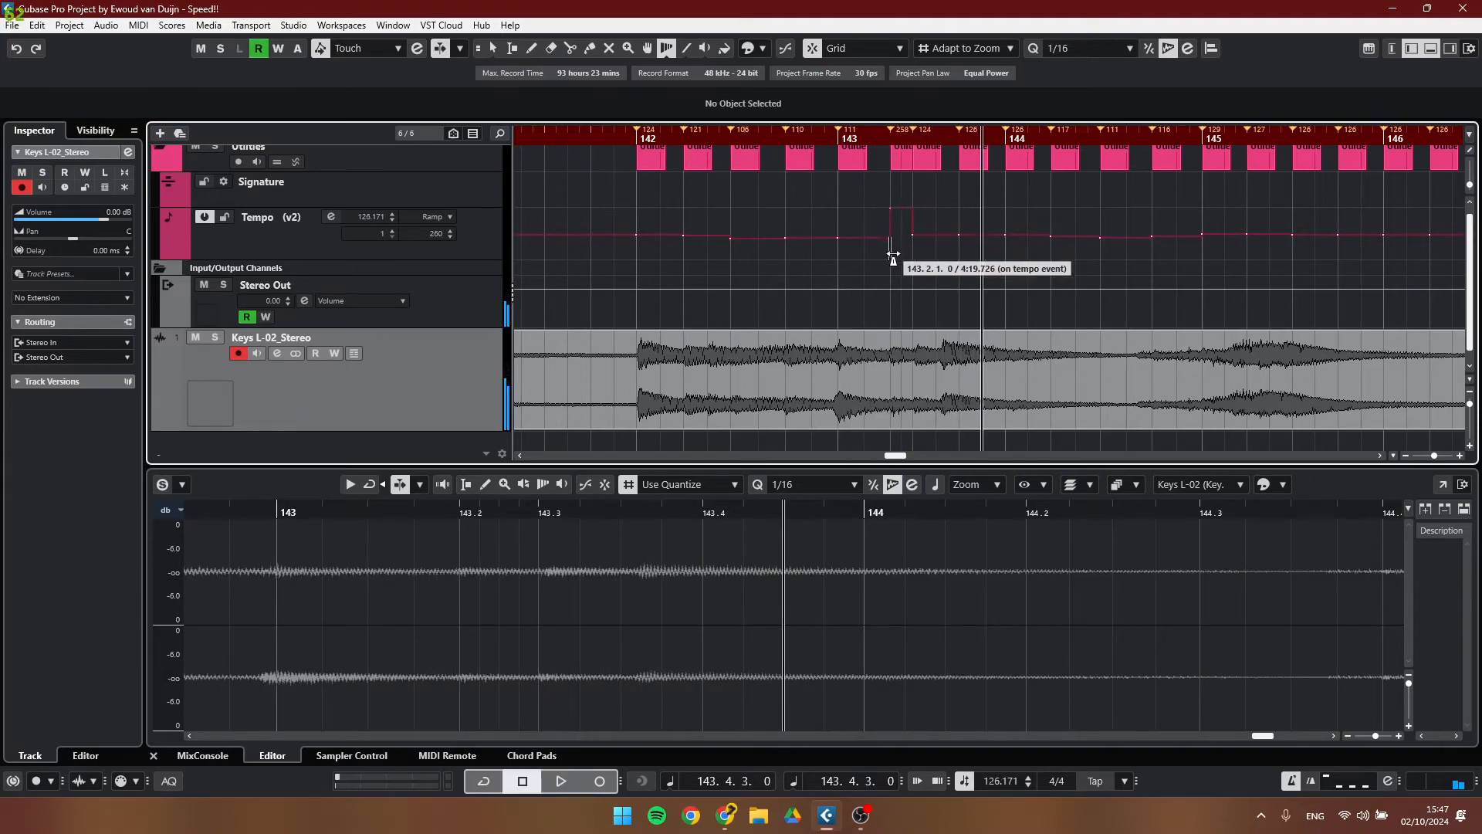
{"action": "scroll", "coordinate": [927, 297], "scroll_direction": "up", "scroll_amount": 3}
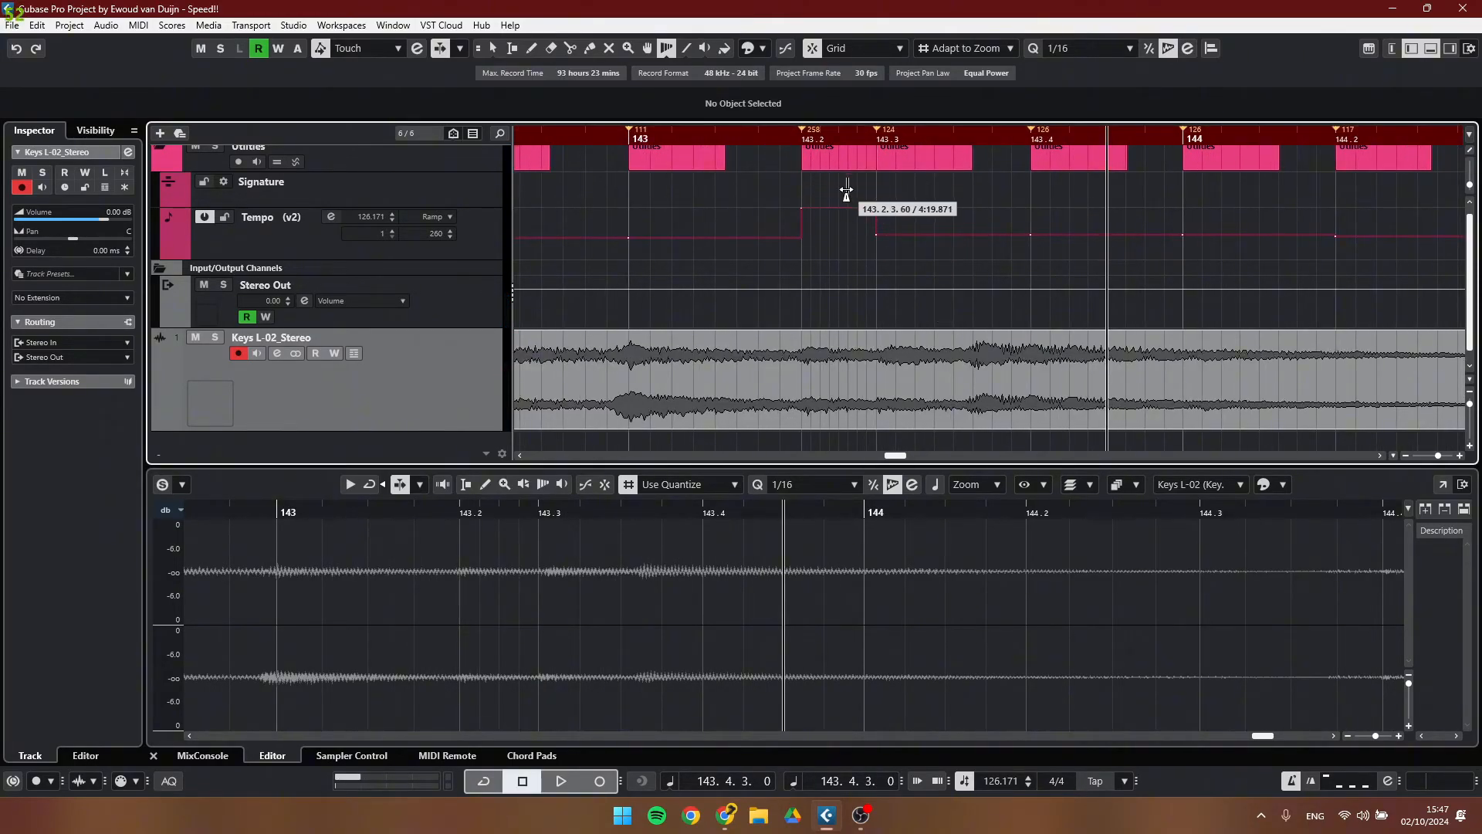
{"action": "scroll", "coordinate": [878, 251], "scroll_direction": "down", "scroll_amount": 3}
{"action": "scroll", "coordinate": [883, 255], "scroll_direction": "down", "scroll_amount": 5}
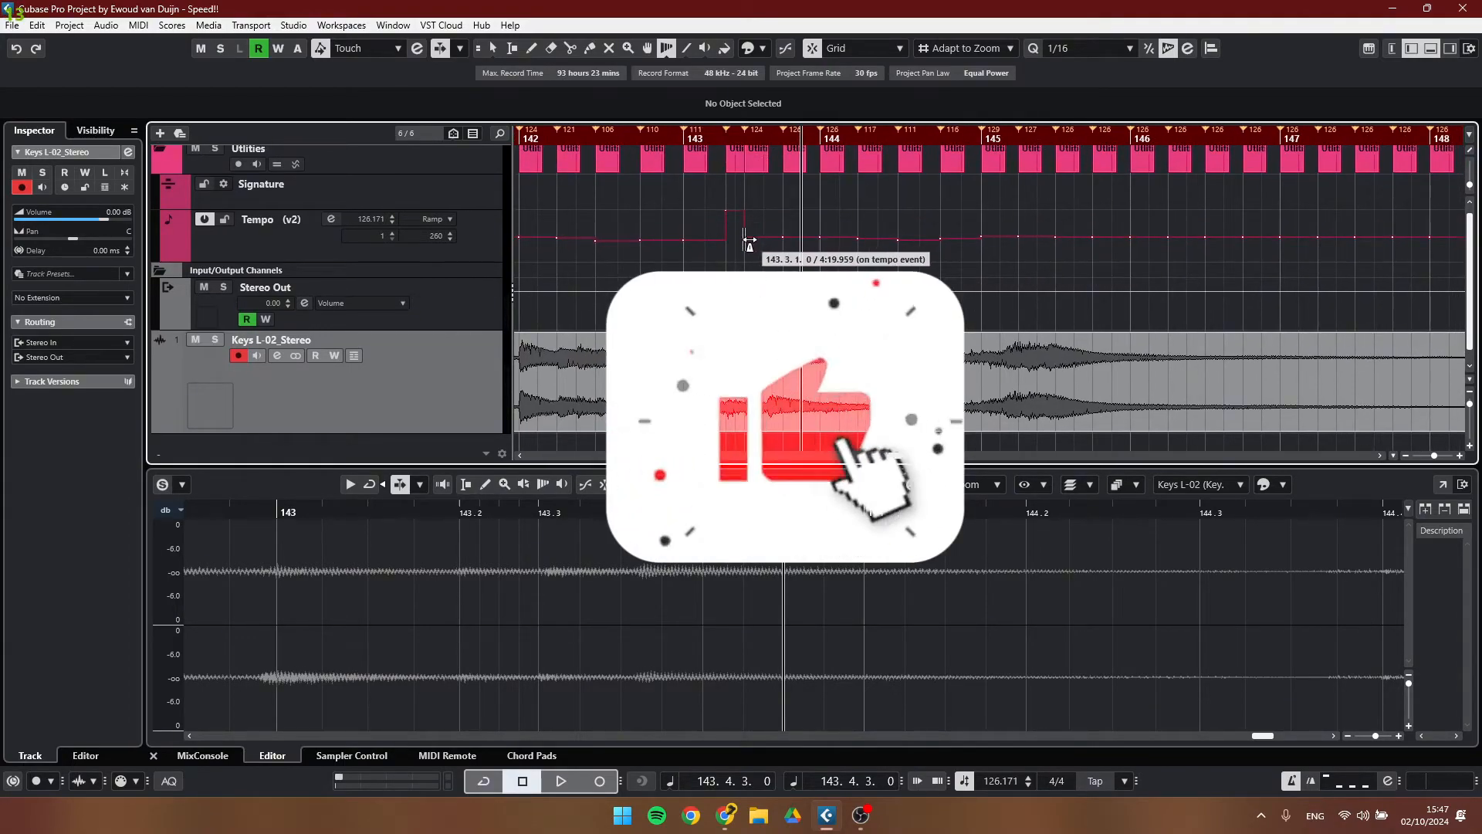
{"action": "left_click", "coordinate": [493, 50]}
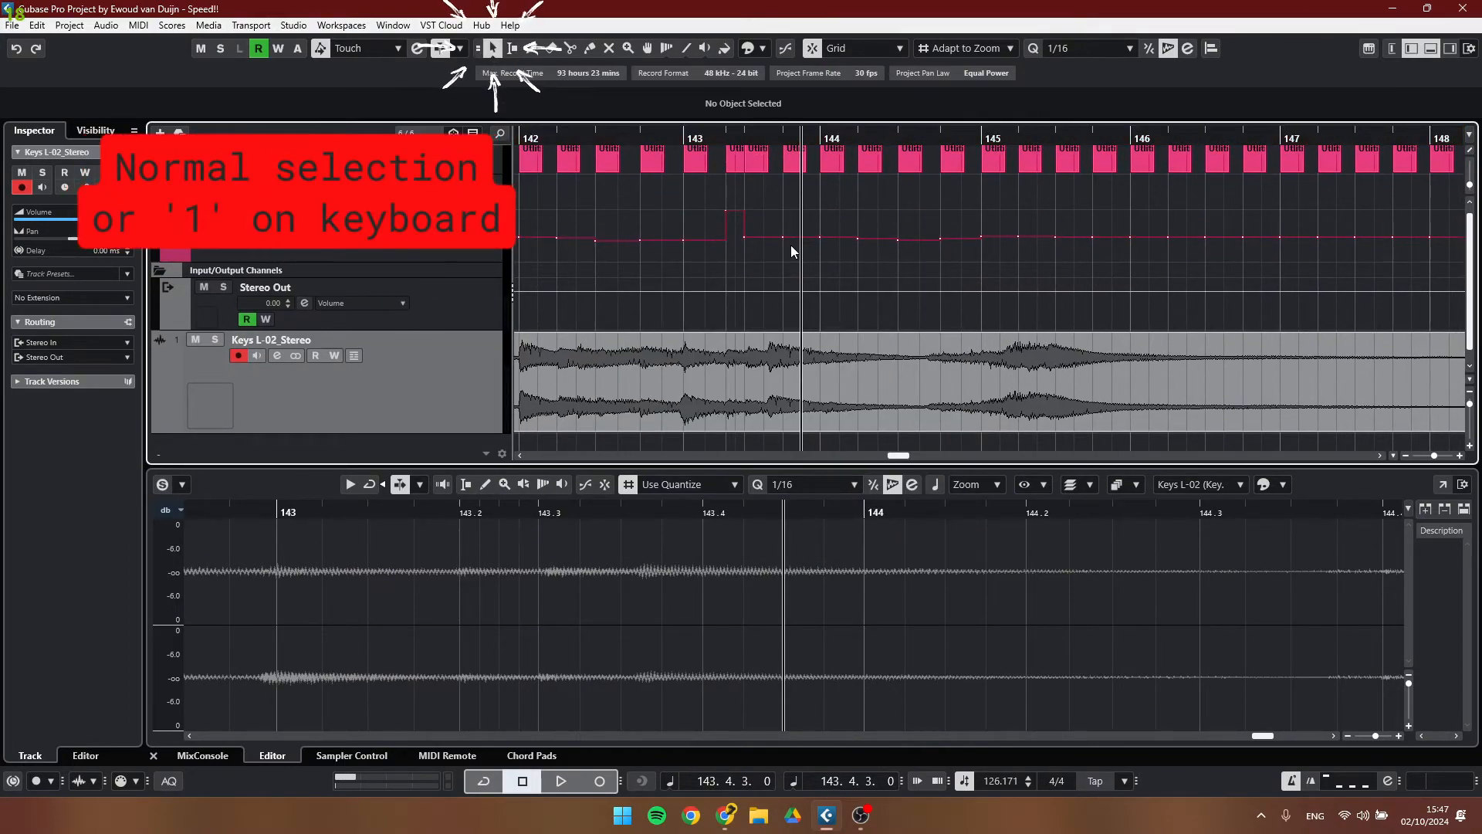
{"action": "scroll", "coordinate": [746, 247], "scroll_direction": "up", "scroll_amount": 4}
{"action": "scroll", "coordinate": [744, 269], "scroll_direction": "up", "scroll_amount": 1}
{"action": "left_click_drag", "start_coordinate": [814, 254], "coordinate": [770, 225]}
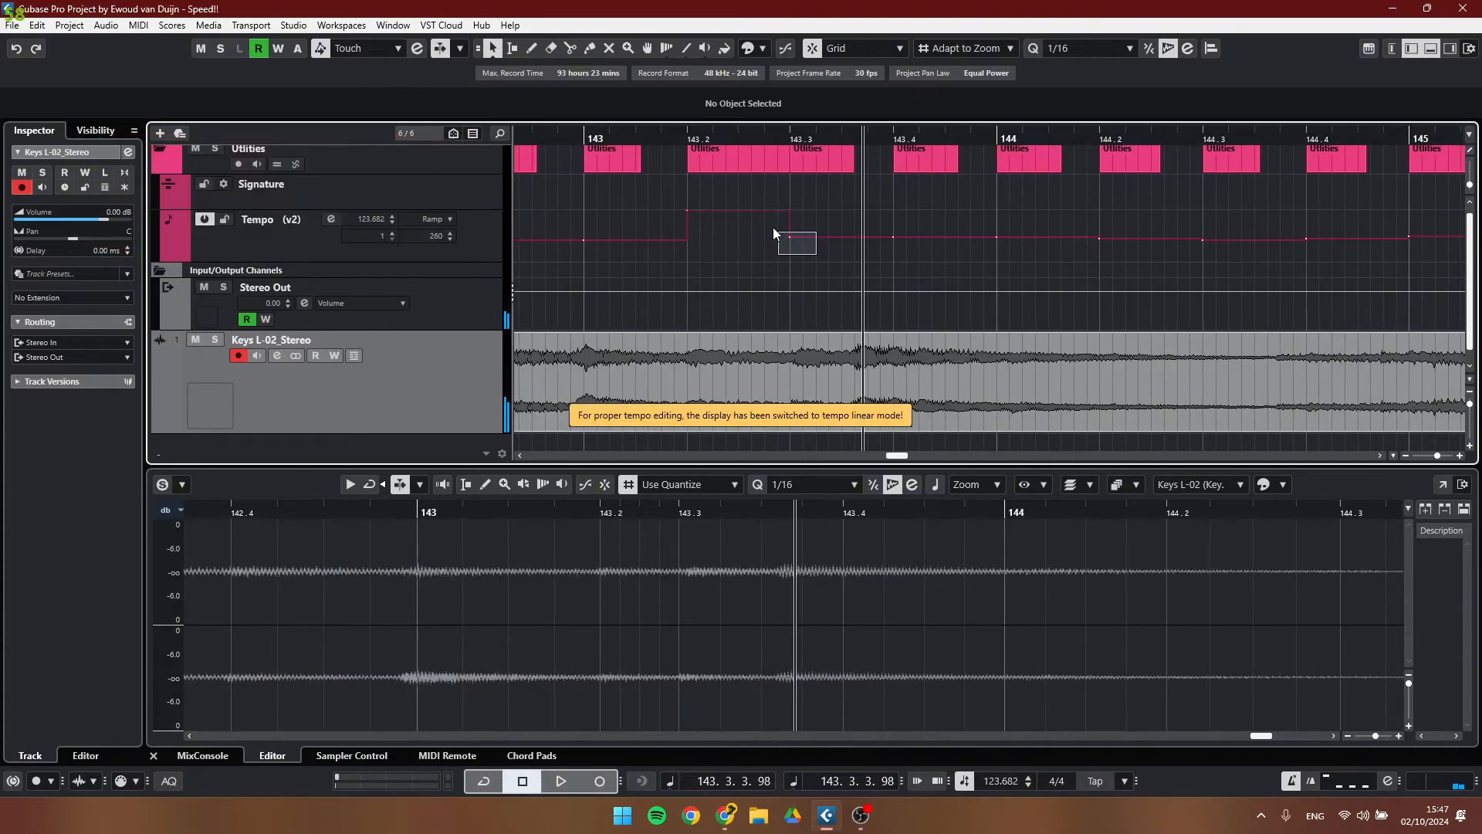
{"action": "key", "text": "Delete"}
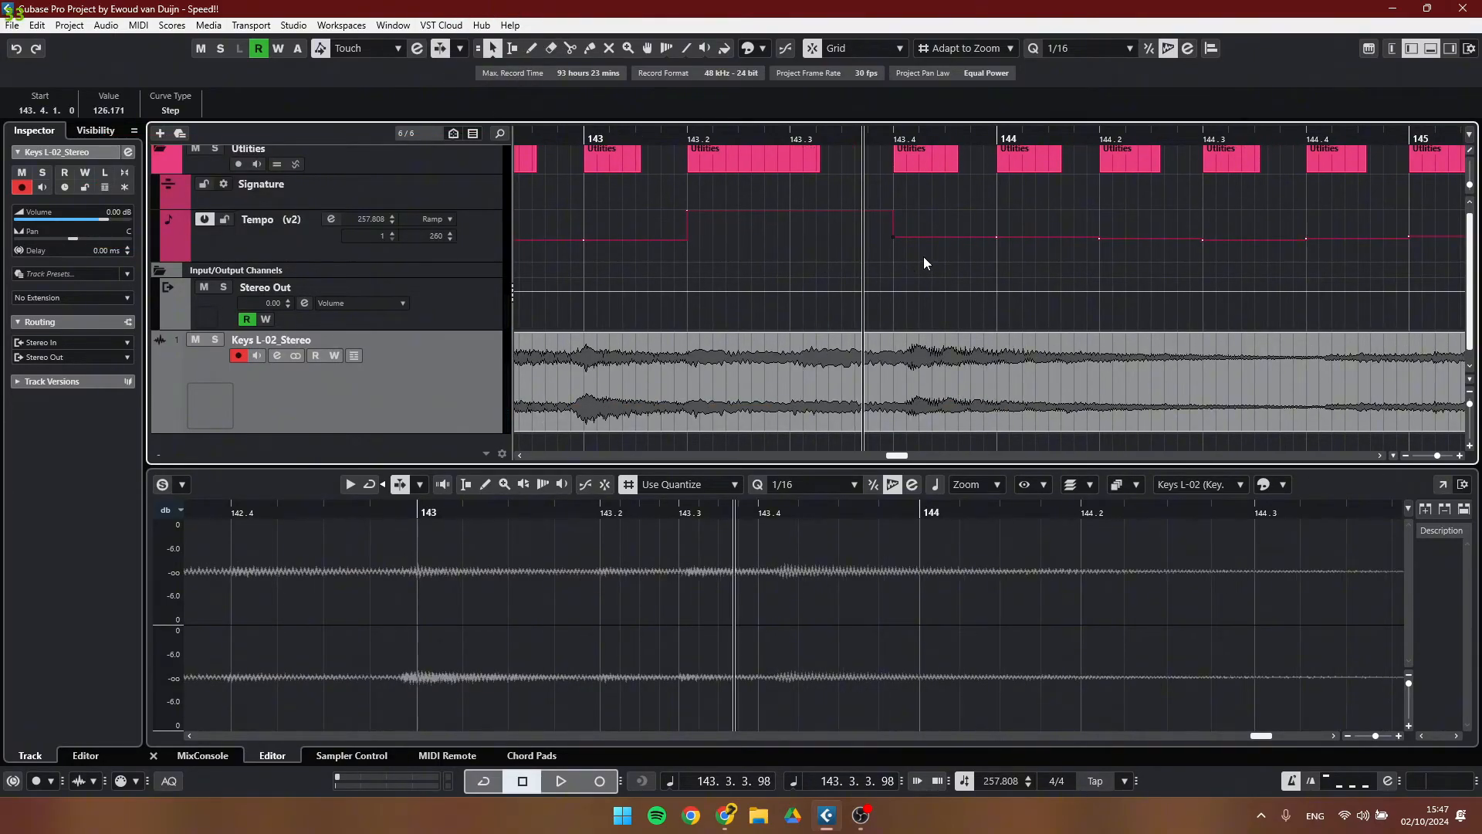
{"action": "key", "text": "Delete"}
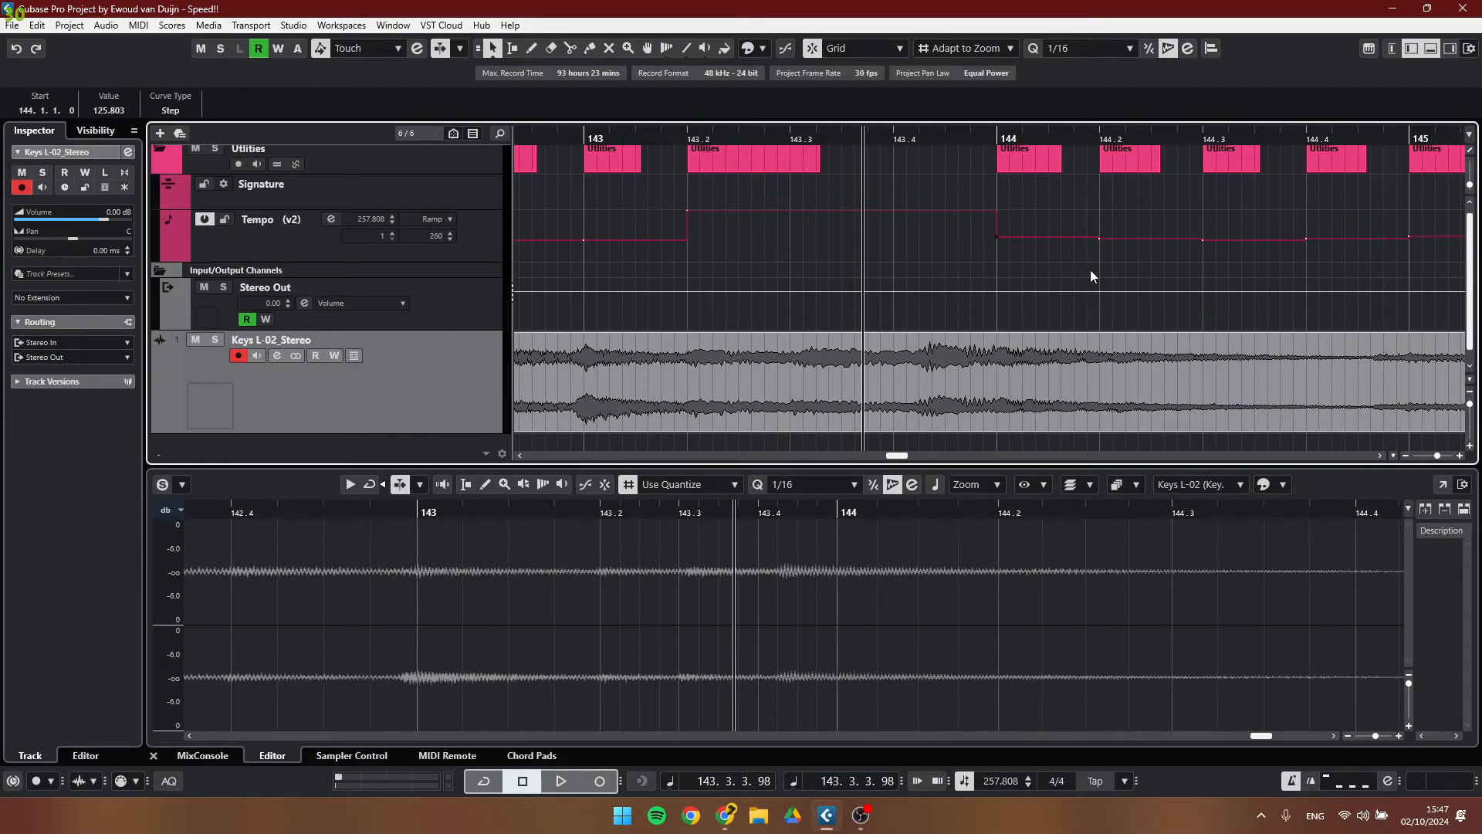
{"action": "key", "text": "Delete"}
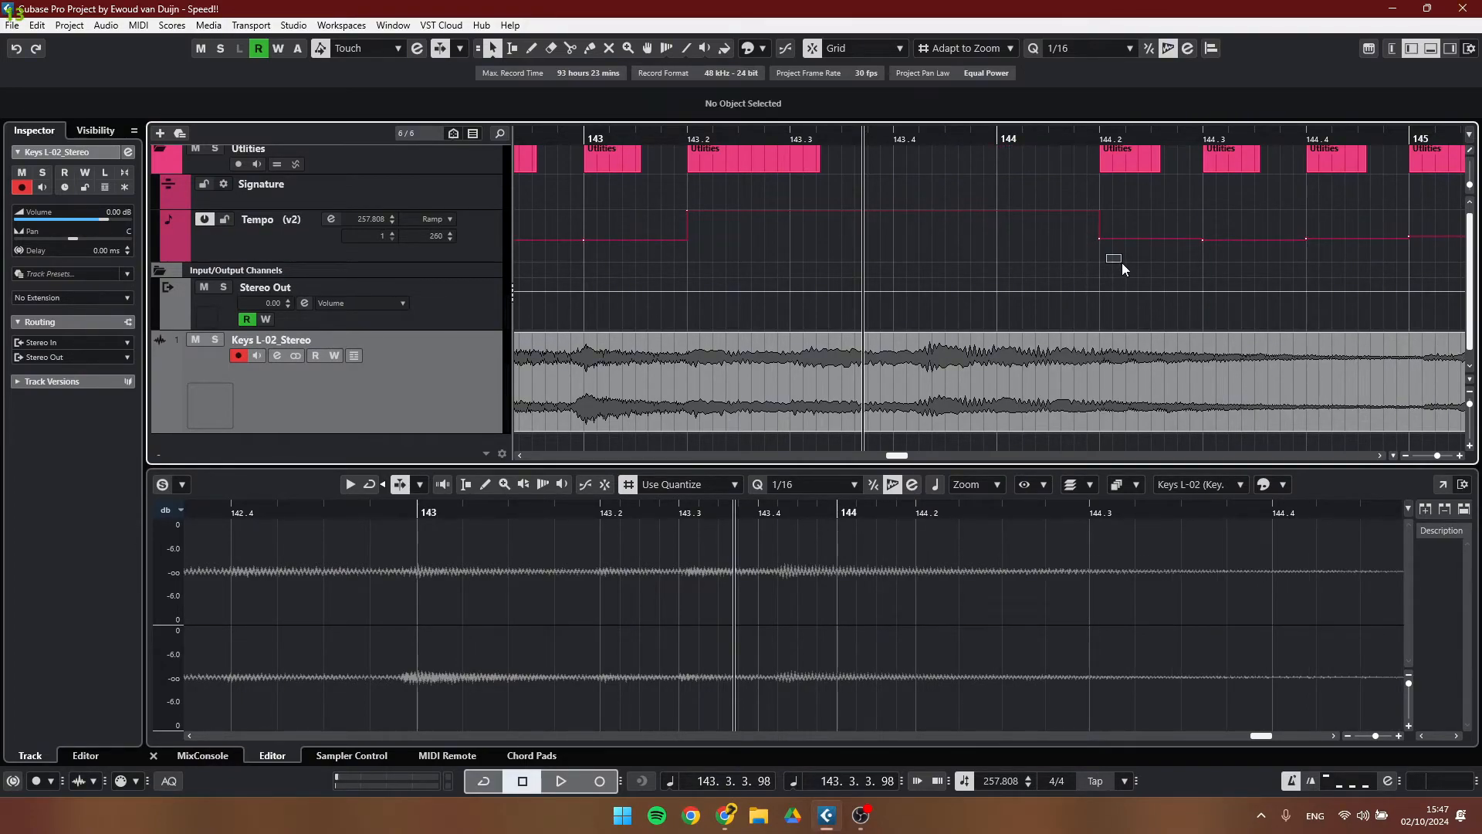
- Lower the tempo node at 143.2 to the level of the surrounding tempo and play the passage around 143.3
{"action": "left_click", "coordinate": [688, 211]}
{"action": "scroll", "coordinate": [117, 108], "scroll_direction": "down", "scroll_amount": 20}
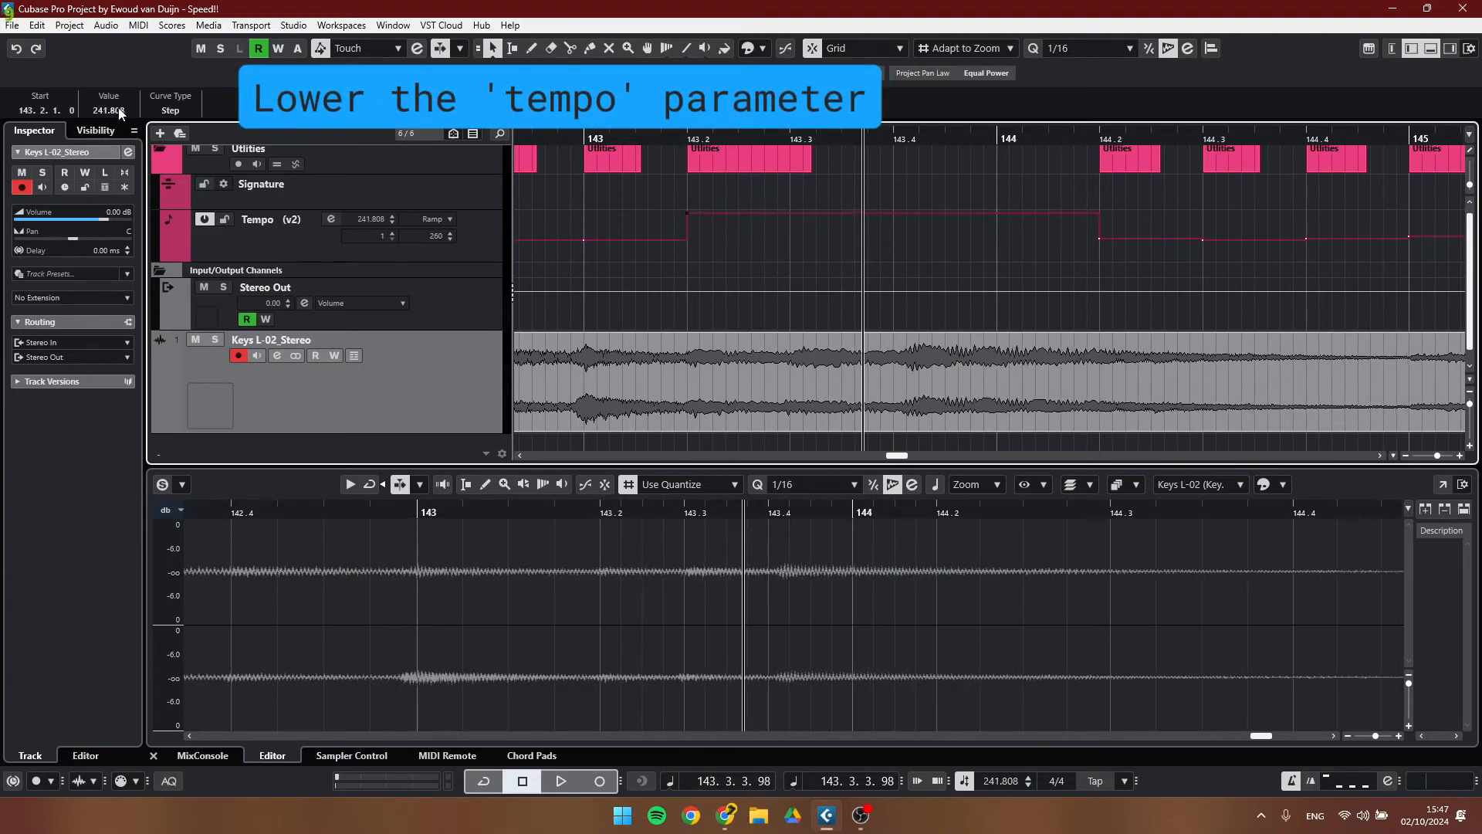
{"action": "scroll", "coordinate": [116, 110], "scroll_direction": "down", "scroll_amount": 20}
{"action": "scroll", "coordinate": [120, 114], "scroll_direction": "down", "scroll_amount": 20}
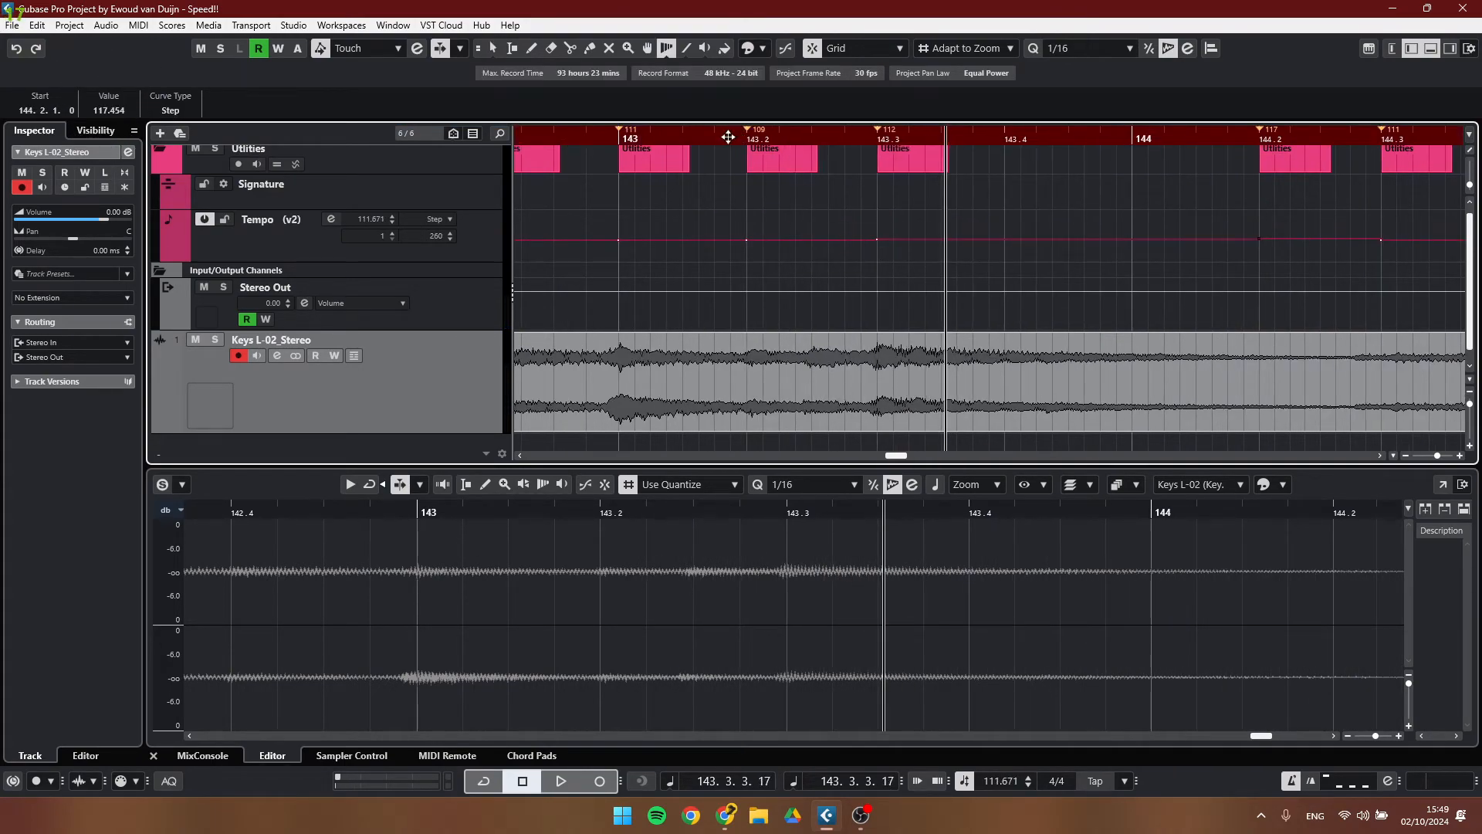
{"action": "key", "text": "space"}
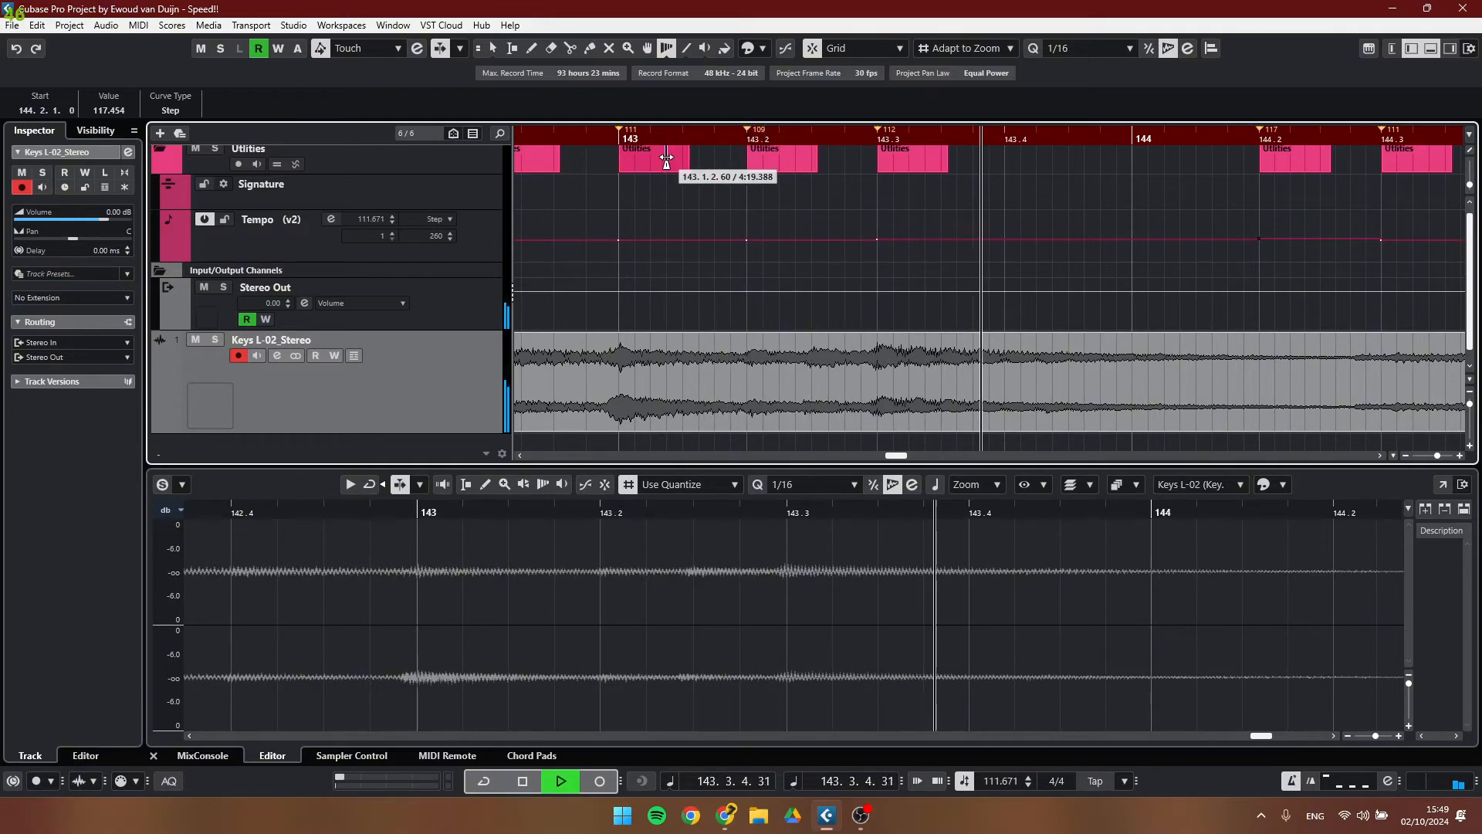
- Stop playback, warp grid position 143.4 slightly later along the keys audio, and play from 143.2 into bar 144 to check
{"action": "key", "text": "space"}
{"action": "left_click_drag", "start_coordinate": [1004, 244], "coordinate": [1053, 242]}
{"action": "left_click", "coordinate": [748, 144]}
{"action": "key", "text": "space"}
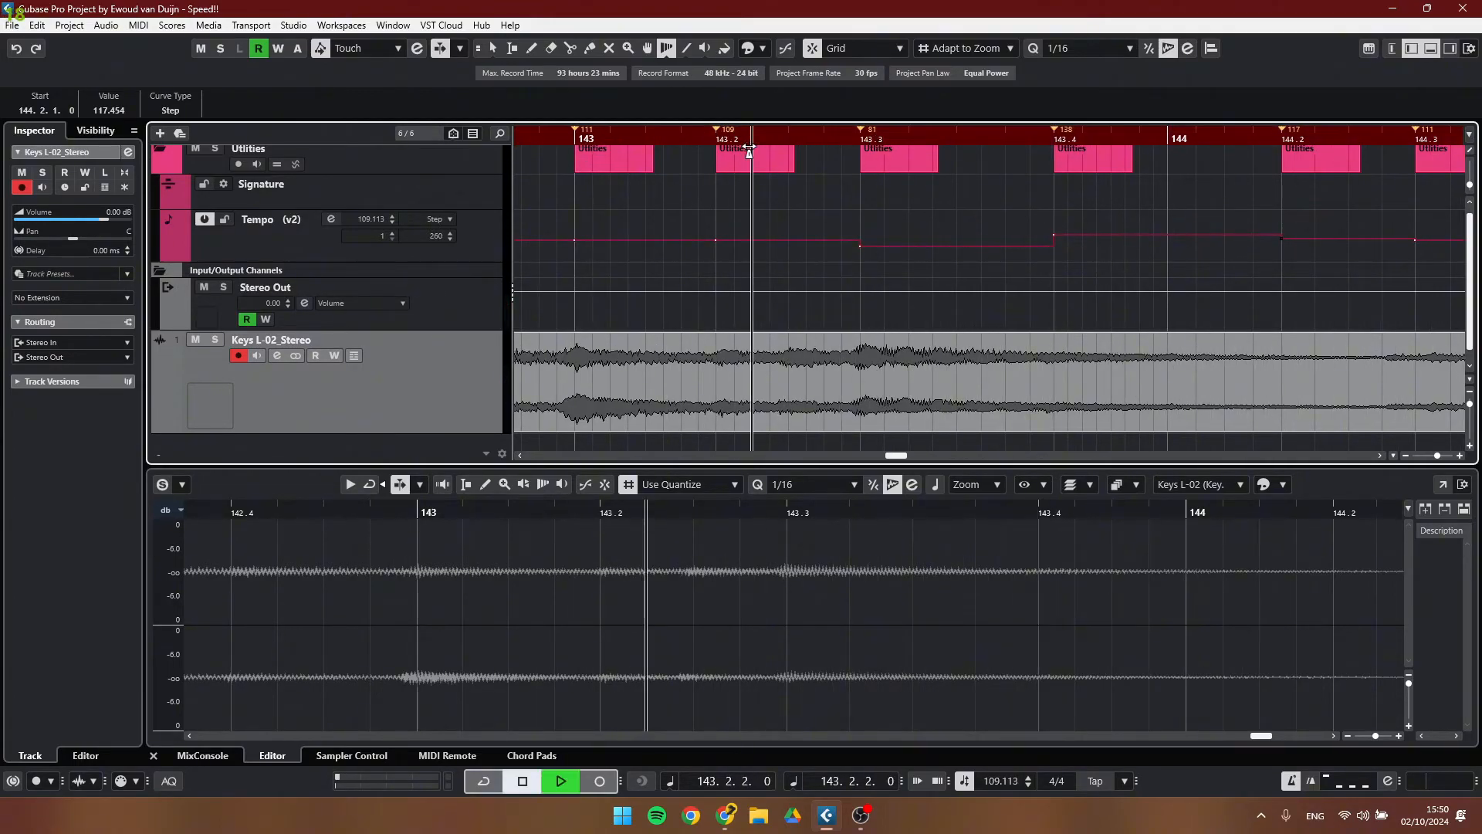
{"action": "key", "text": "space"}
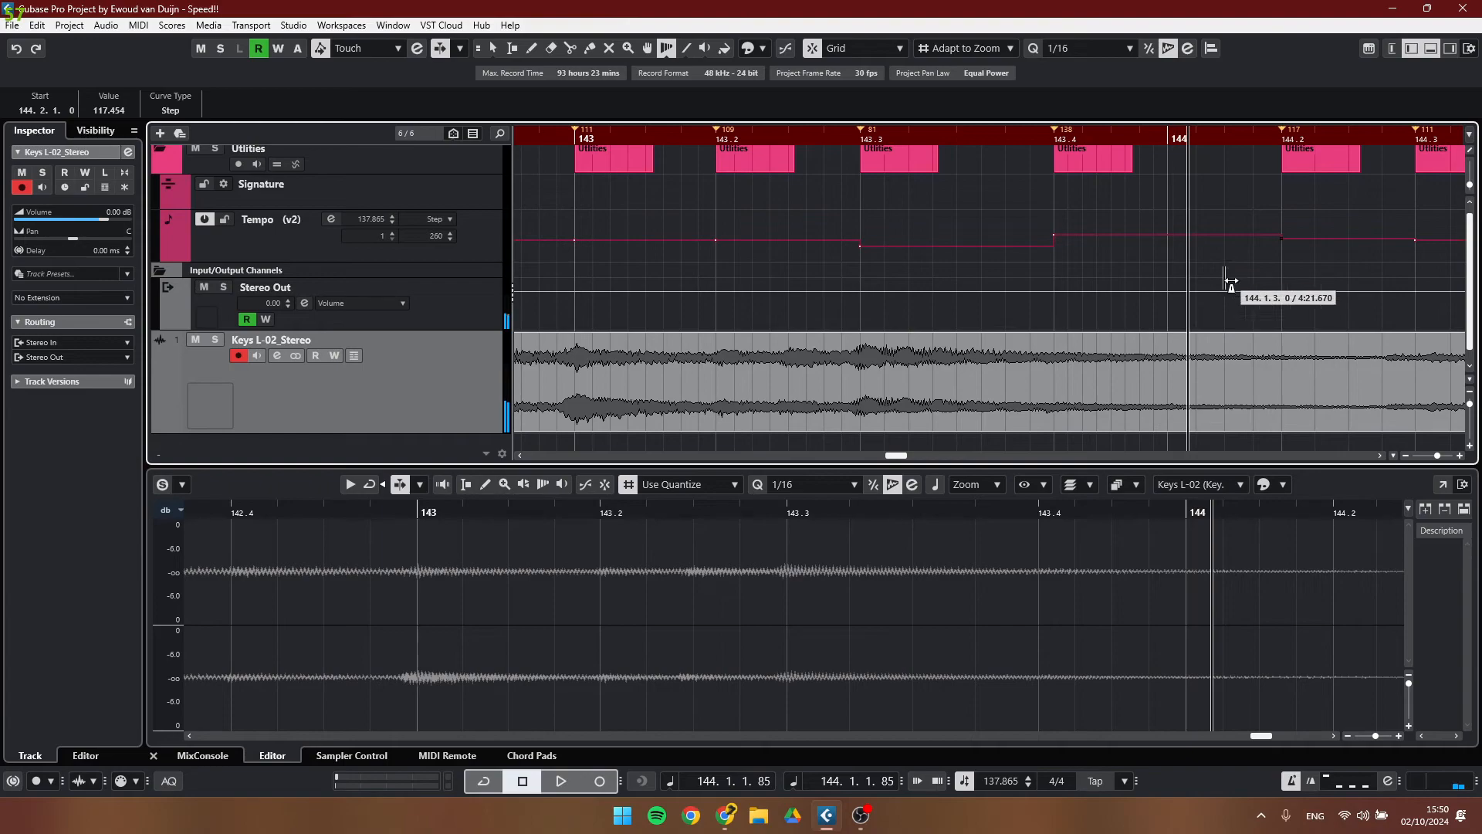
- Play the keys ending and delete the unwanted tempo nodes there using Object Selection
{"action": "scroll", "coordinate": [1226, 276], "scroll_direction": "right", "scroll_amount": 3}
{"action": "key", "text": "space"}
{"action": "key", "text": "space"}
{"action": "key", "text": "1"}
{"action": "left_click_drag", "start_coordinate": [871, 222], "coordinate": [958, 264]}
{"action": "key", "text": "Delete"}
- Play the end of the keys recording from shortly before bar 144 to check the corrected tempo map
{"action": "left_click", "coordinate": [815, 239]}
{"action": "scroll", "coordinate": [109, 112], "scroll_direction": "down", "scroll_amount": 3}
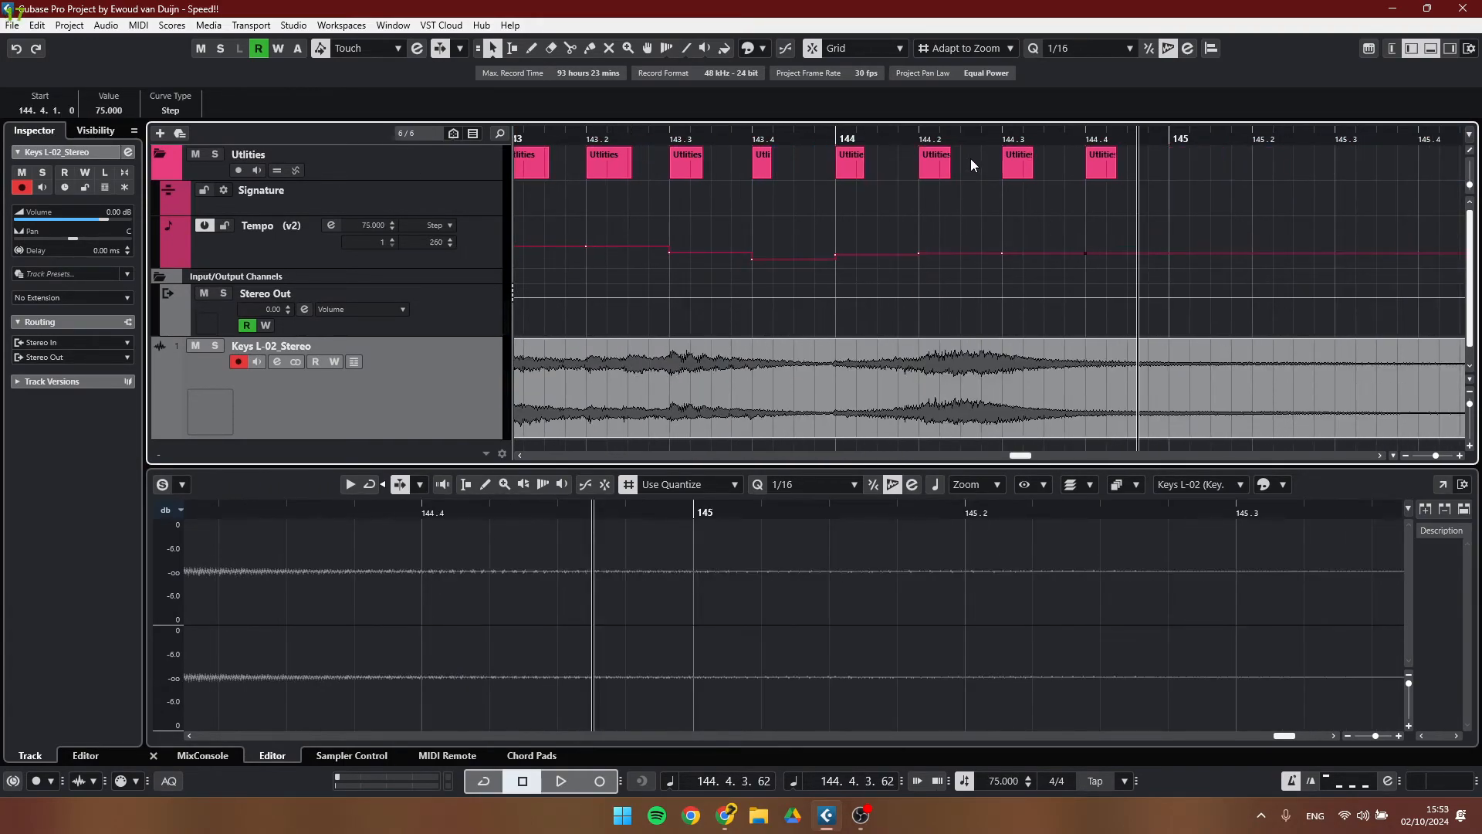
{"action": "left_click_drag", "start_coordinate": [902, 141], "coordinate": [815, 143]}
{"action": "key", "text": "space"}
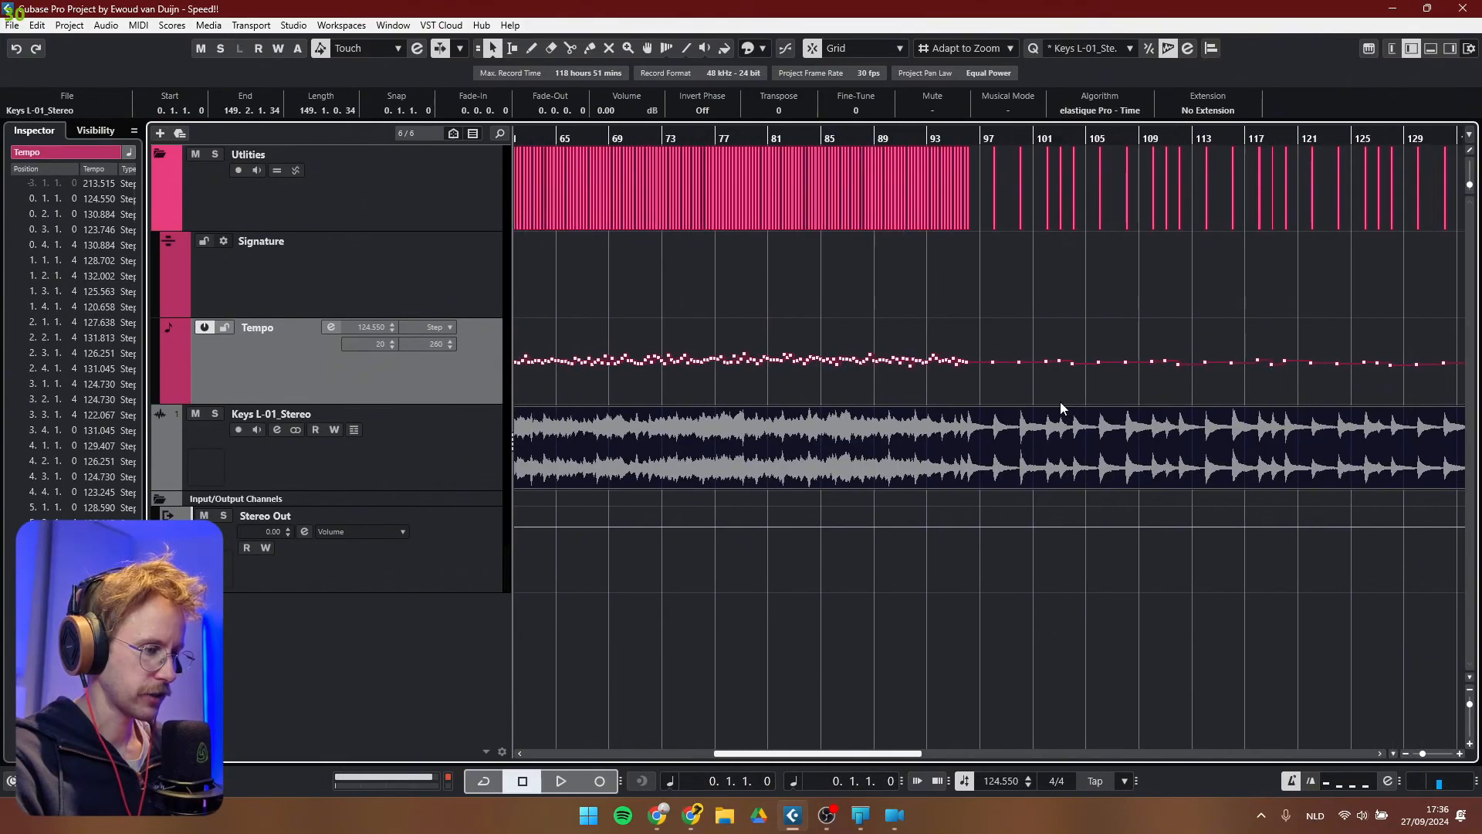
- Set the keys event's definition from tempo, saved in the project only, with all tracks set to Musical Time Base
{"action": "left_click_drag", "start_coordinate": [834, 400], "coordinate": [1272, 391]}
{"action": "scroll", "coordinate": [1272, 390], "scroll_direction": "down", "scroll_amount": 2}
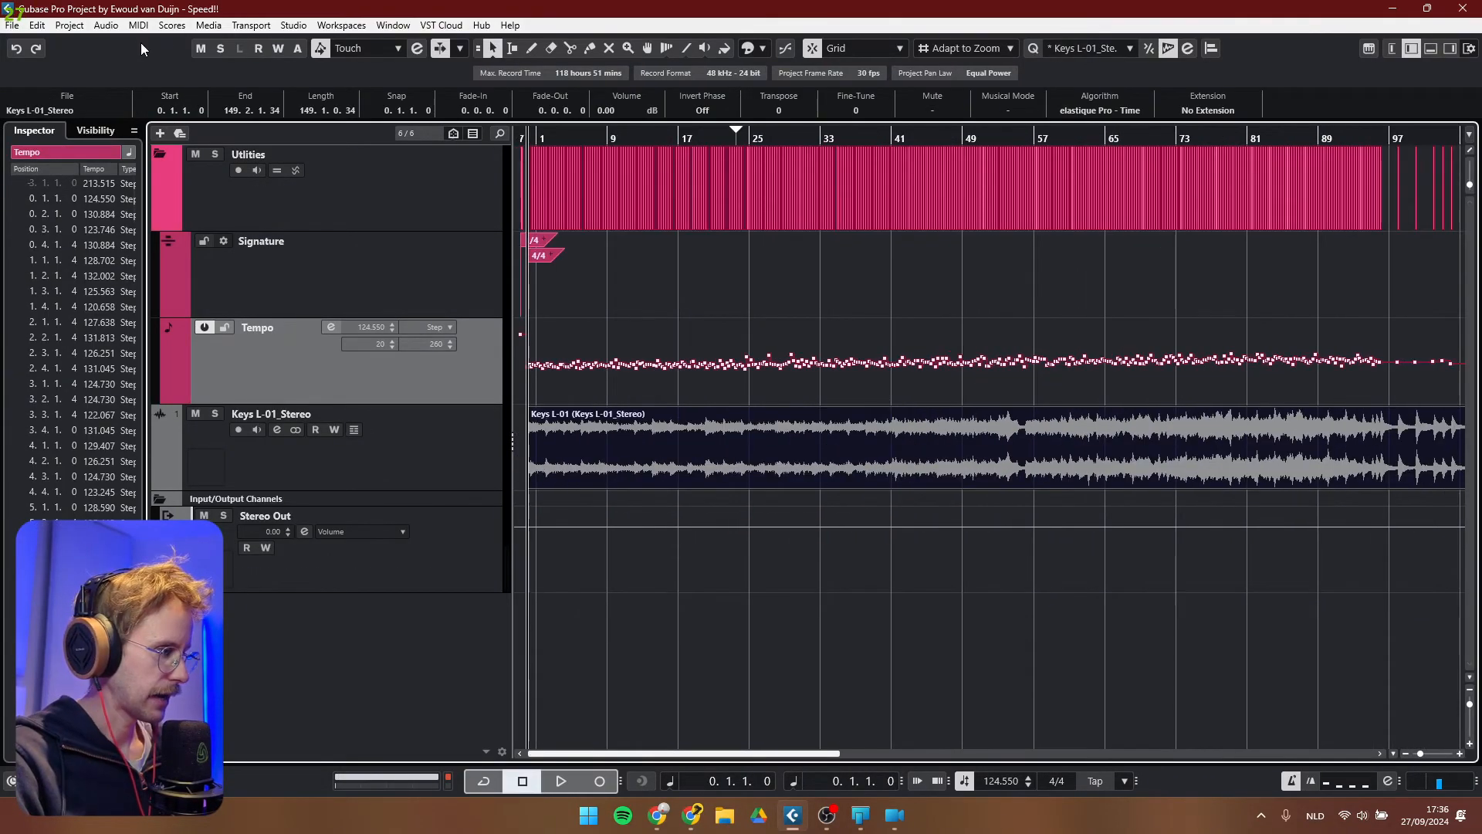
{"action": "left_click", "coordinate": [106, 24]}
{"action": "mouse_move", "coordinate": [225, 353]}
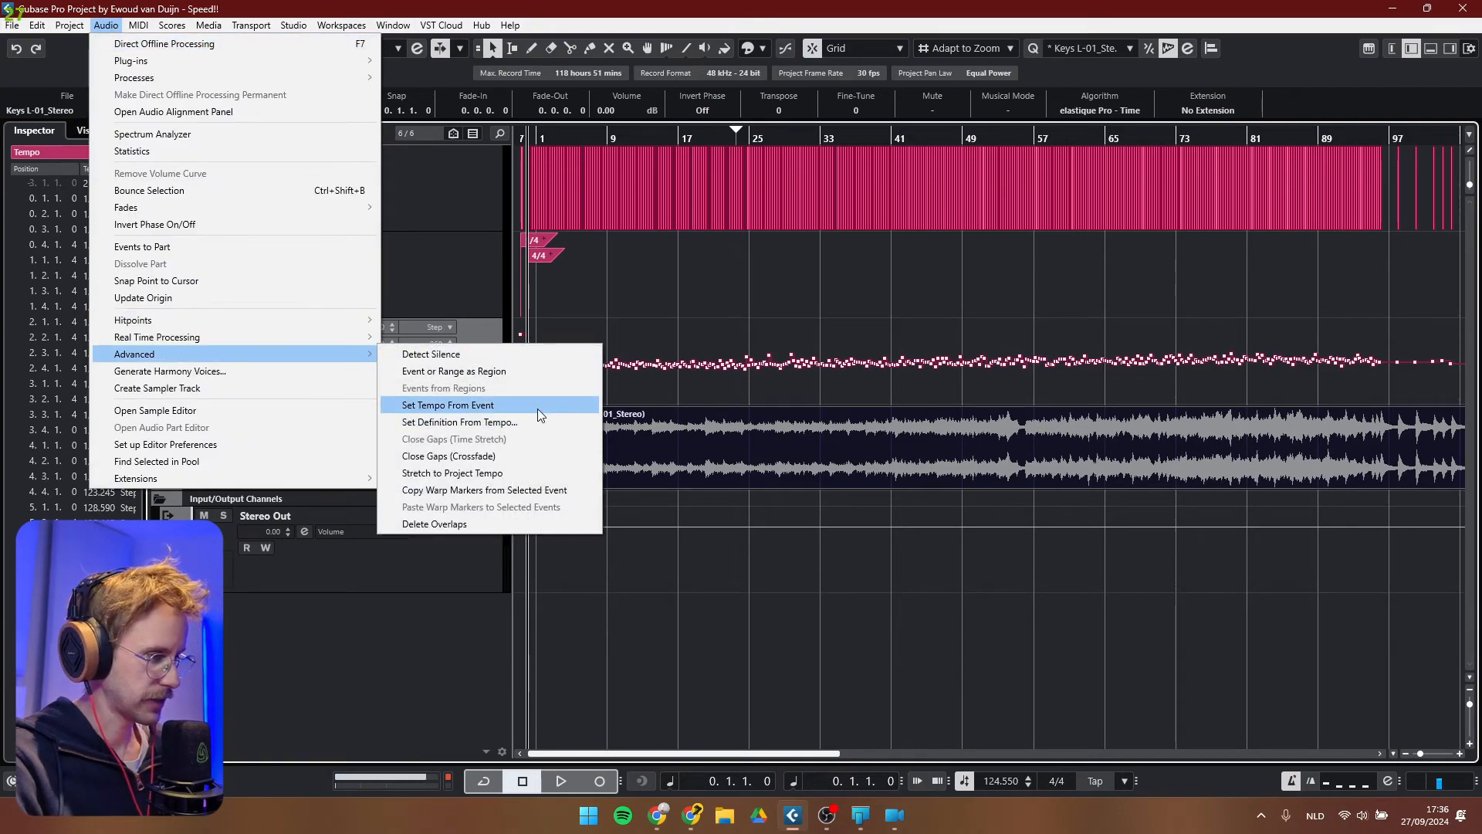
{"action": "left_click", "coordinate": [514, 422]}
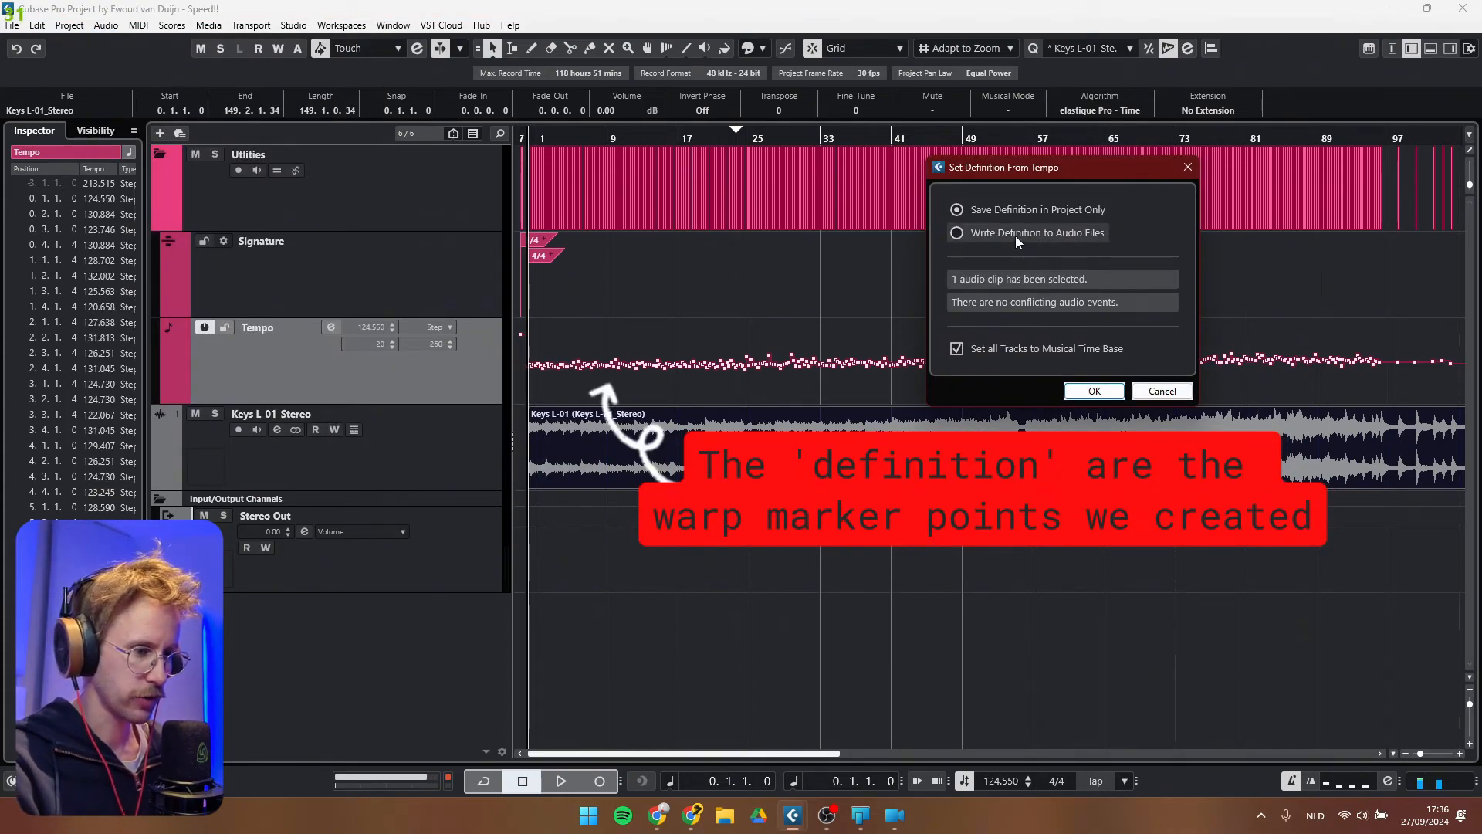
{"action": "left_click", "coordinate": [1094, 391]}
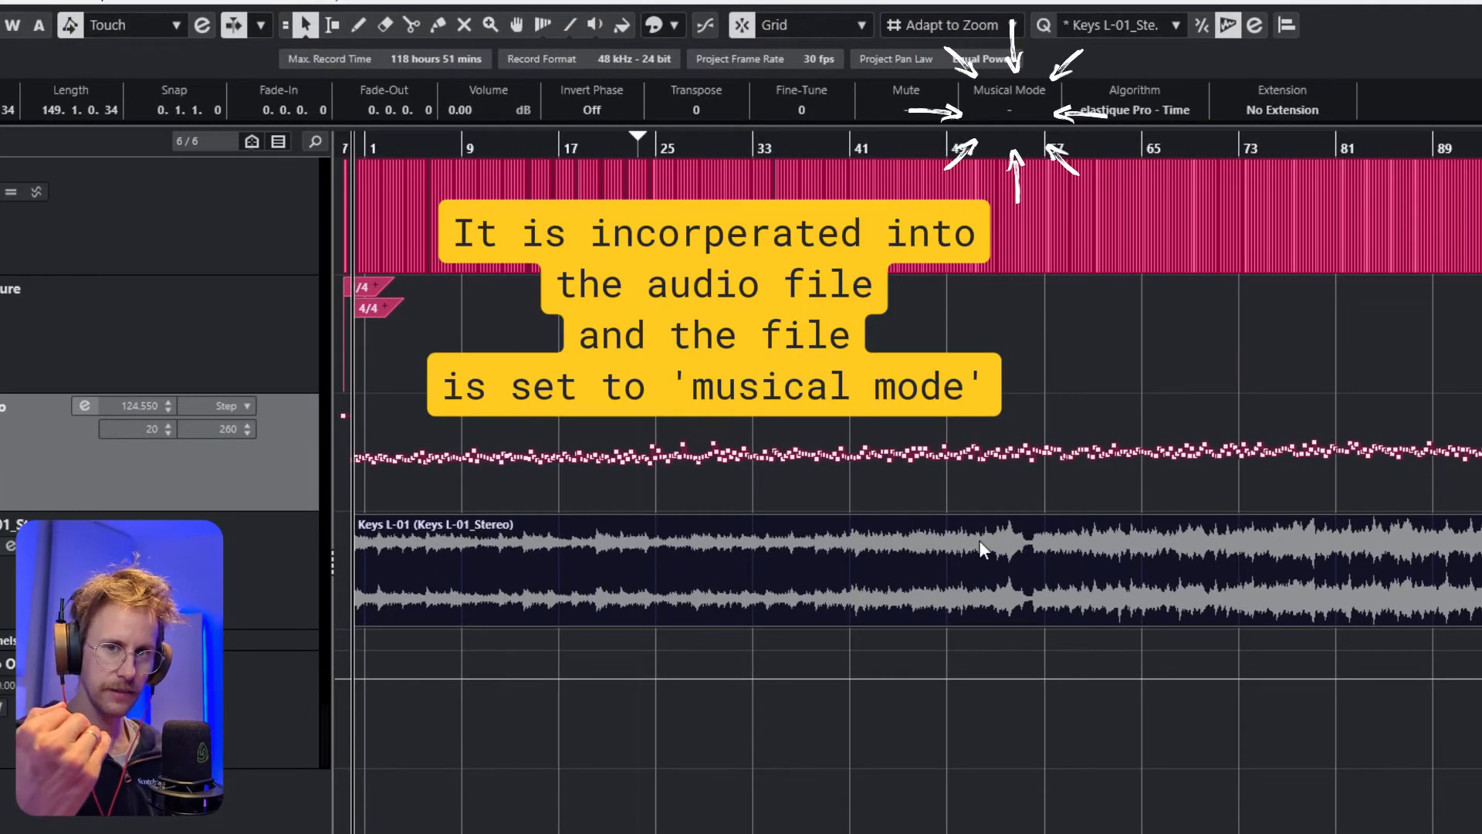
- Select all events on the Tempo track and delete them to clear the detected tempo map
{"action": "left_click", "coordinate": [375, 430]}
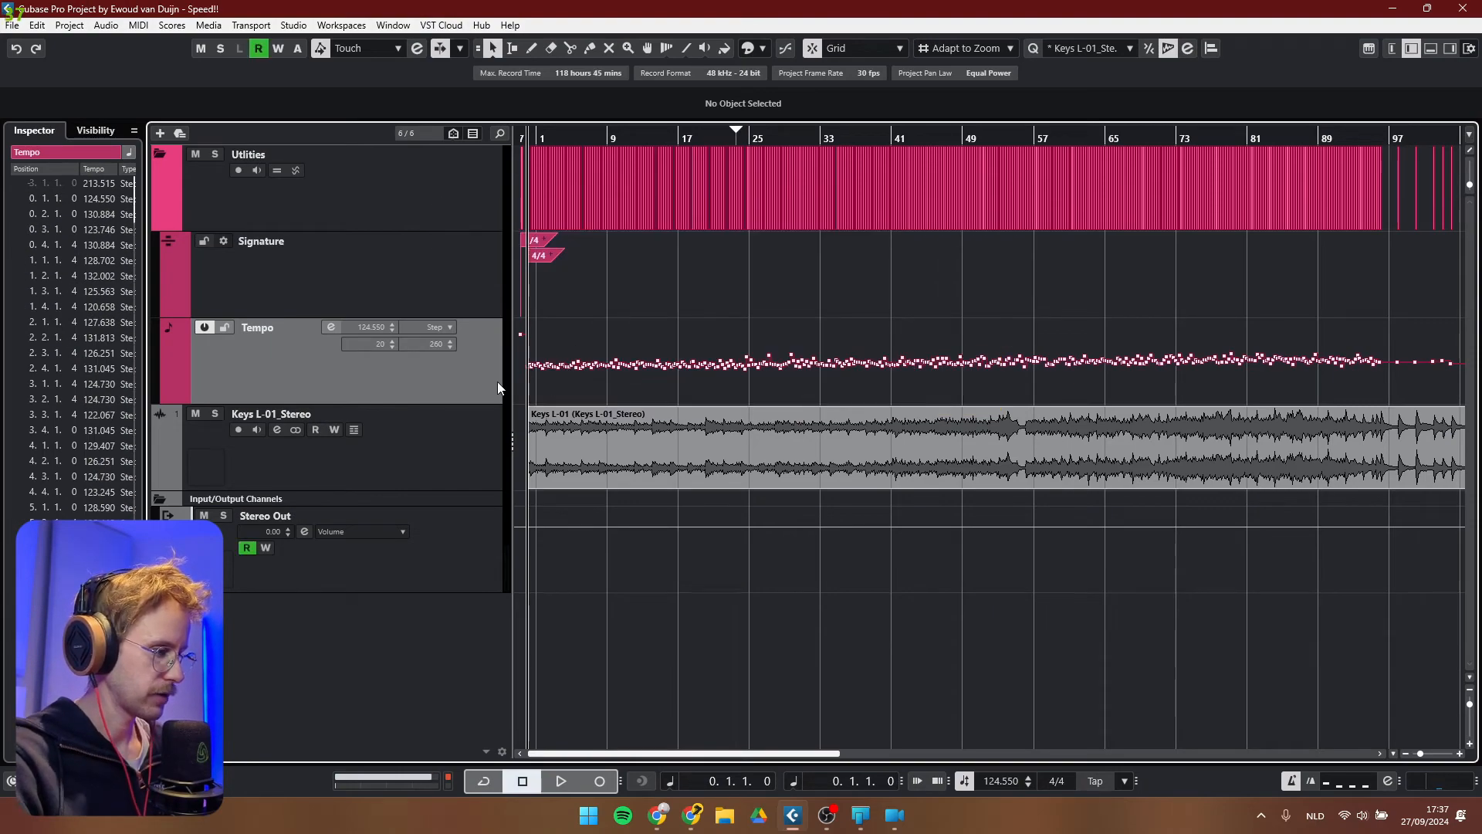
{"action": "right_click", "coordinate": [497, 381]}
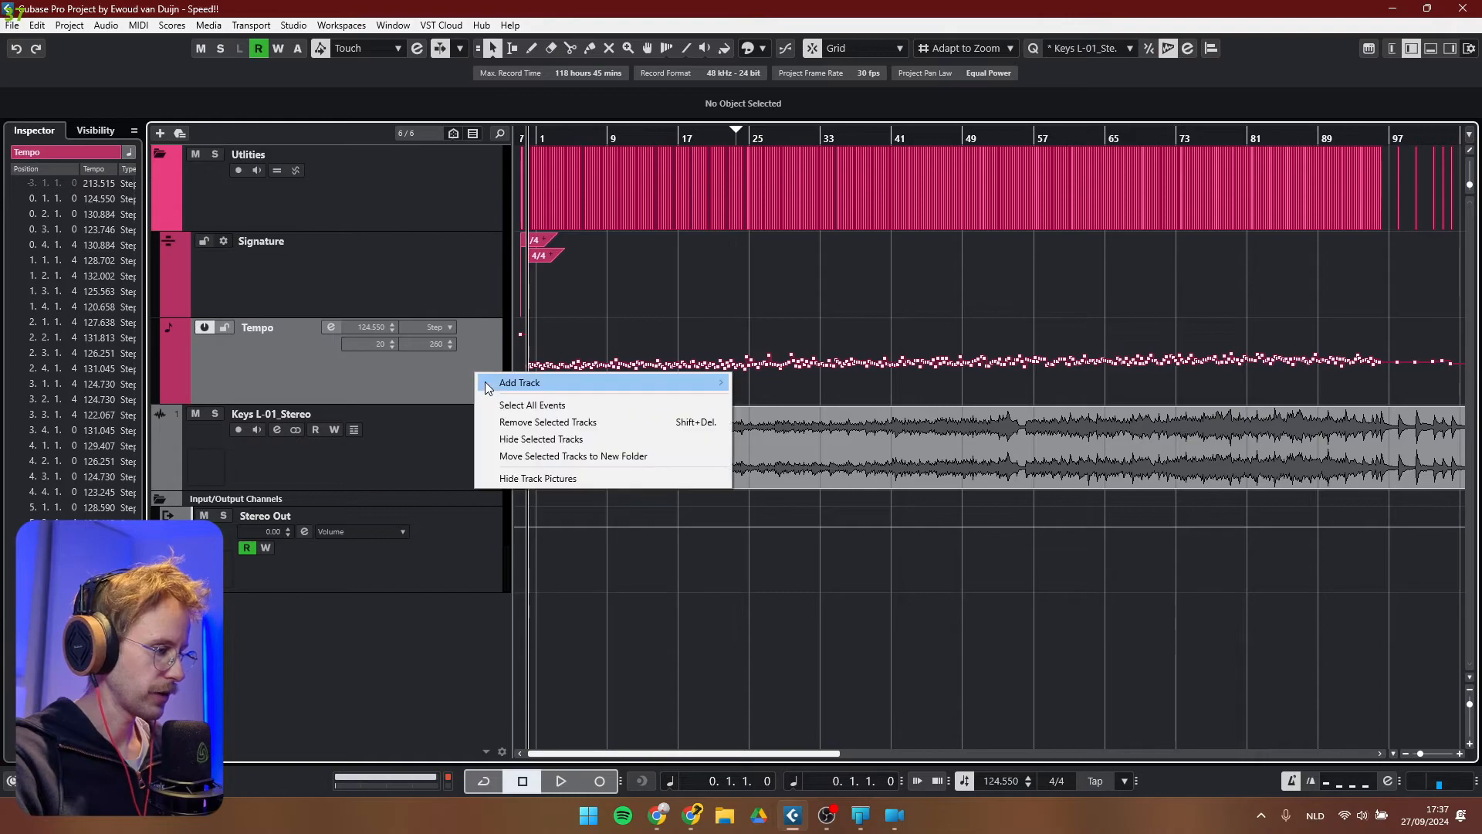
{"action": "left_click", "coordinate": [581, 403]}
{"action": "key", "text": "Delete"}
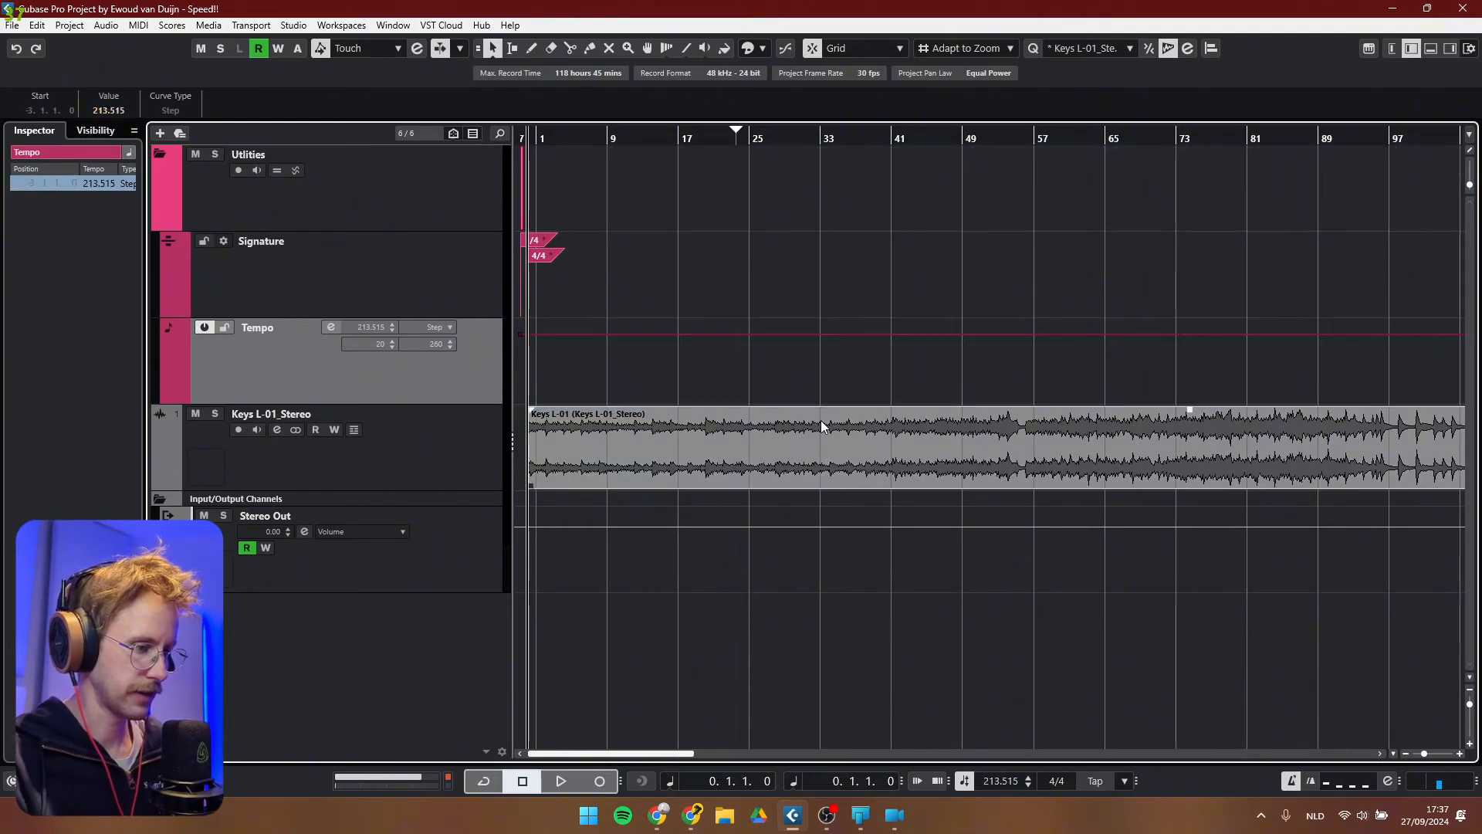
- Set the remaining tempo node to 130 BPM and play the keys ending from bar 135
{"action": "key", "text": "space"}
{"action": "scroll", "coordinate": [522, 373], "scroll_direction": "up", "scroll_amount": 3}
{"action": "left_click_drag", "start_coordinate": [522, 371], "coordinate": [523, 369]}
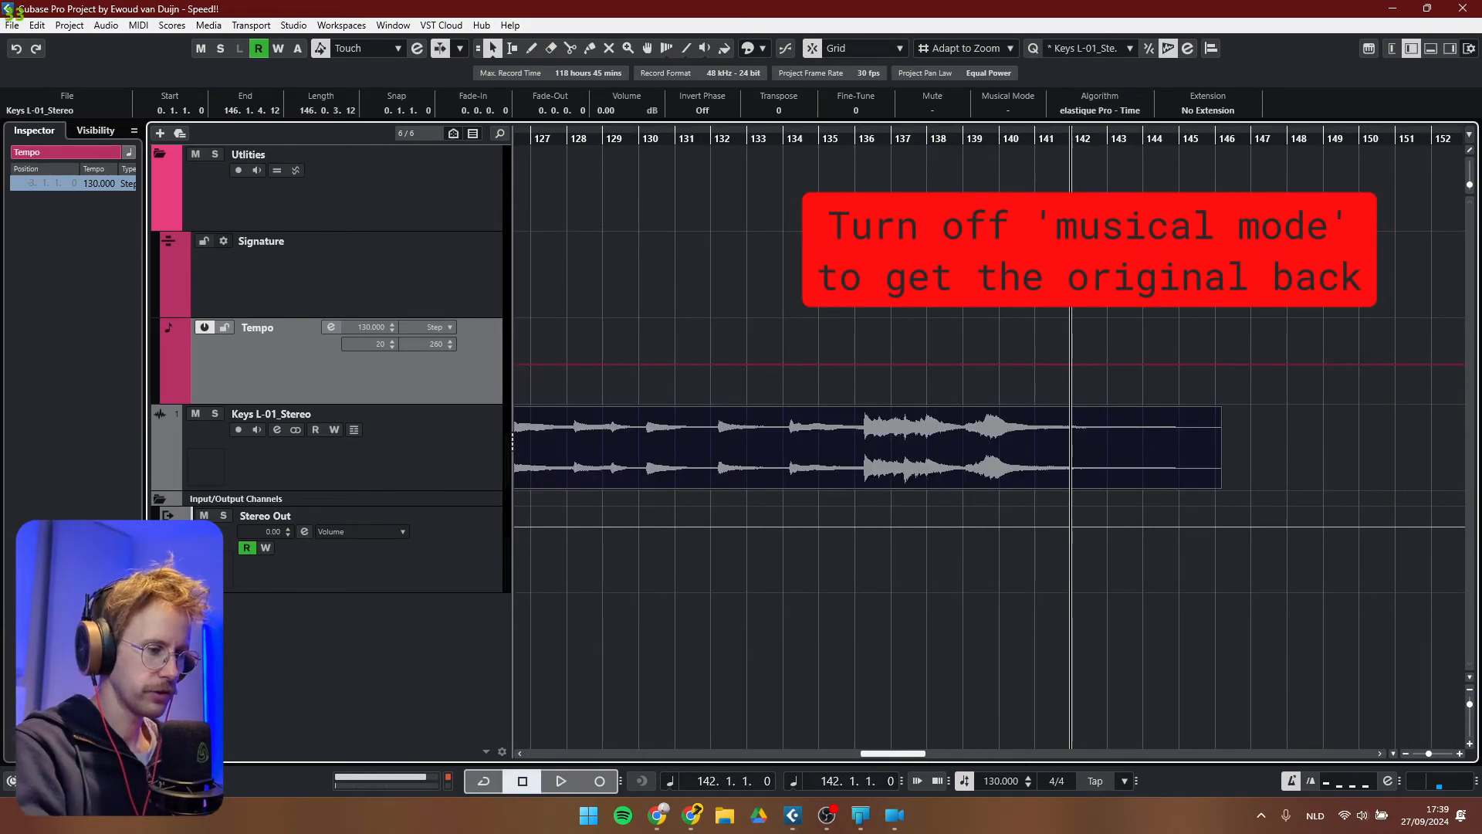
{"action": "left_click", "coordinate": [825, 145]}
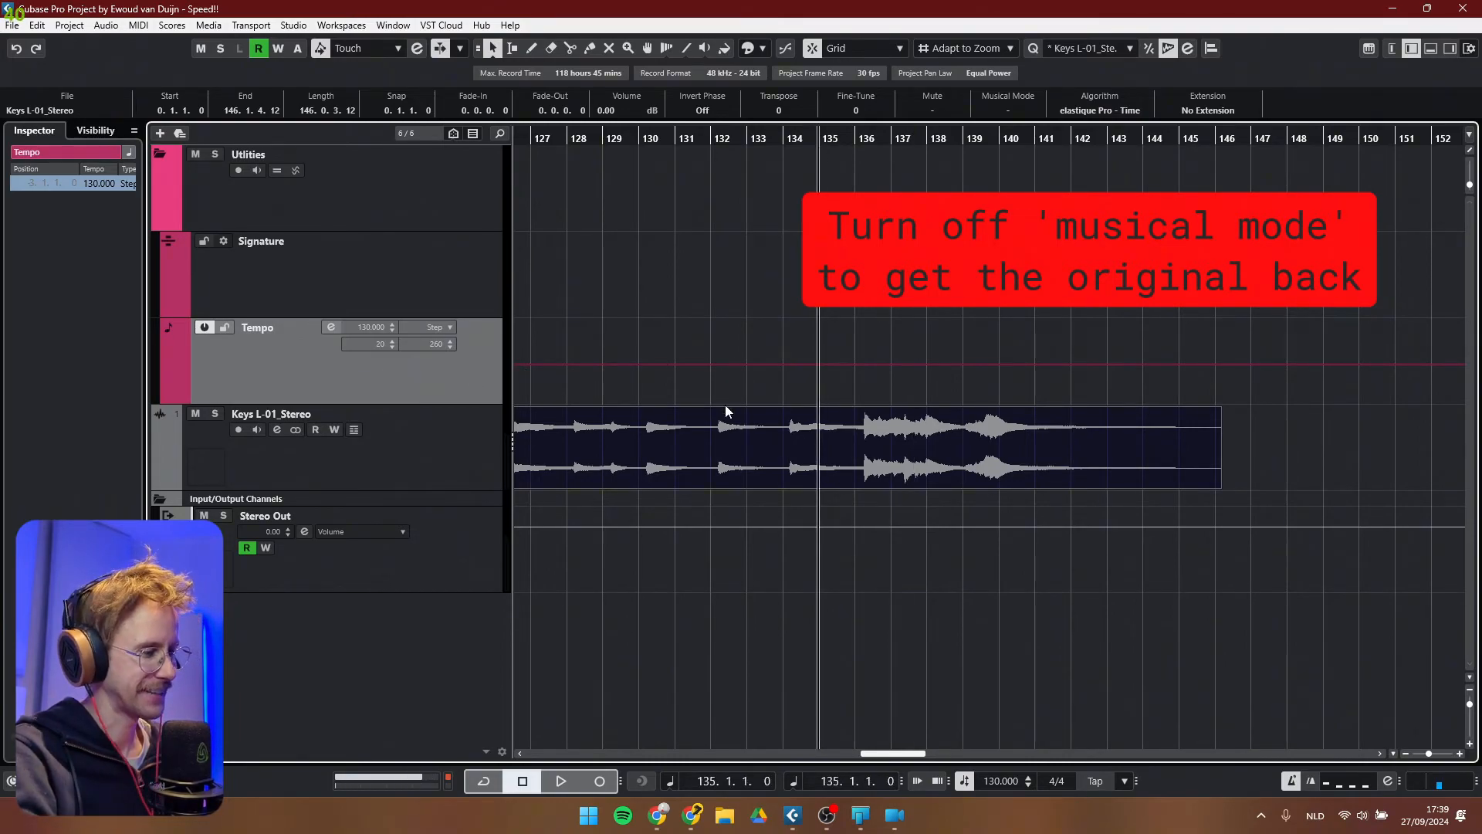
{"action": "key", "text": "space"}
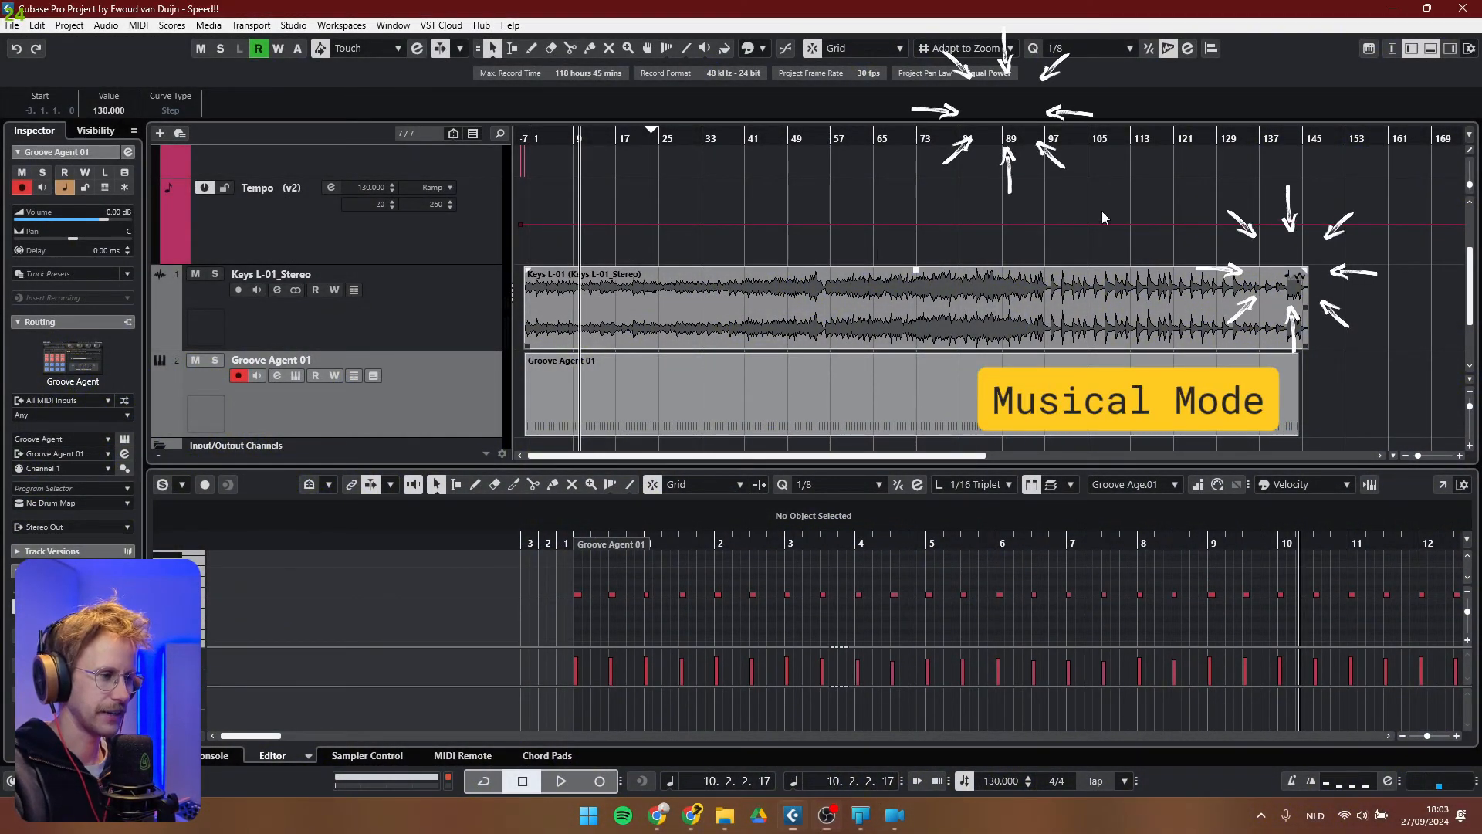
- Place Groove Agent's Main 3 drum pattern on the Groove Agent 01 track at bar 1
{"action": "left_click", "coordinate": [1298, 309]}
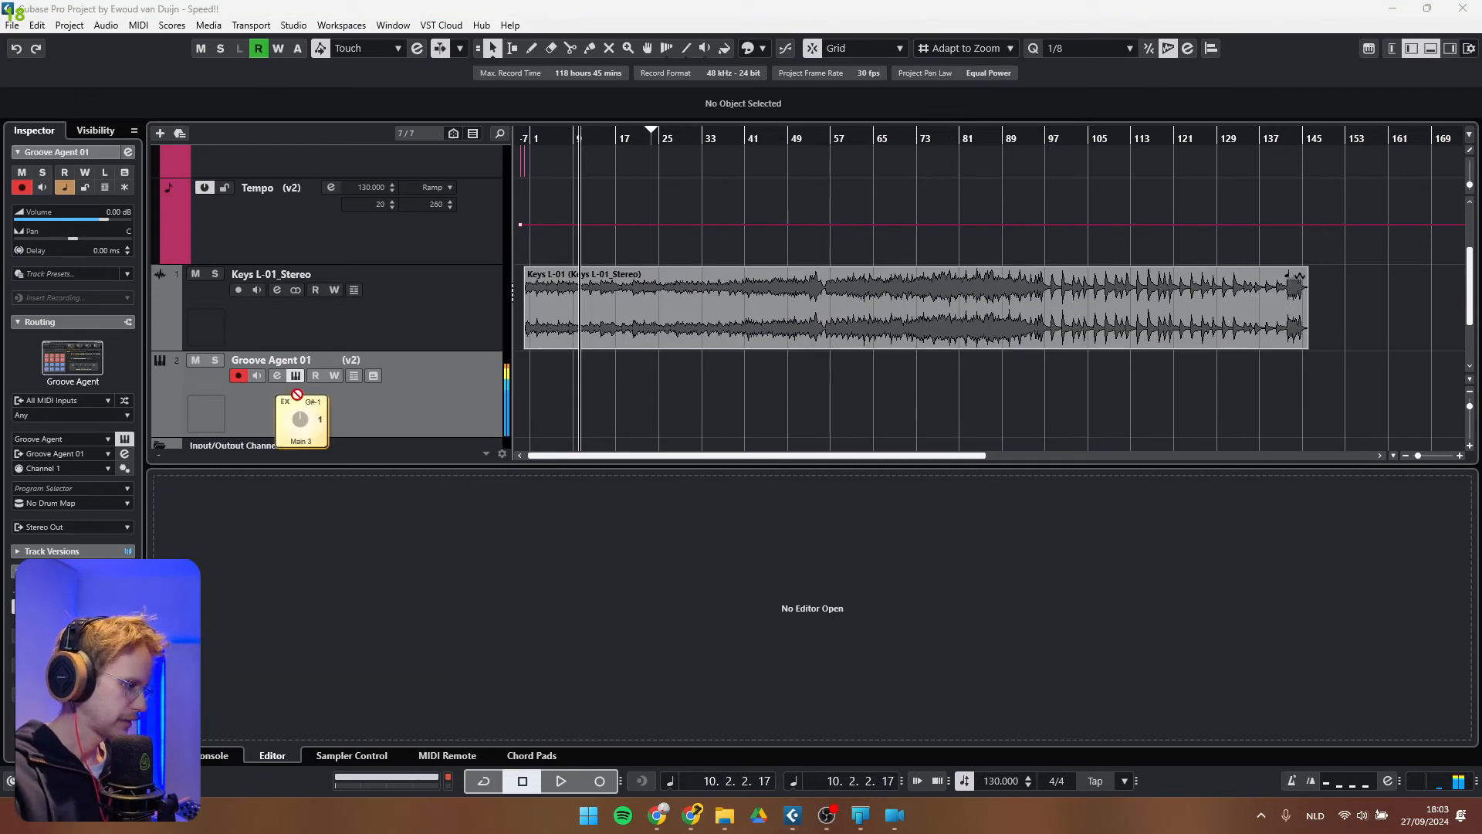
{"action": "left_click_drag", "start_coordinate": [278, 394], "coordinate": [531, 395]}
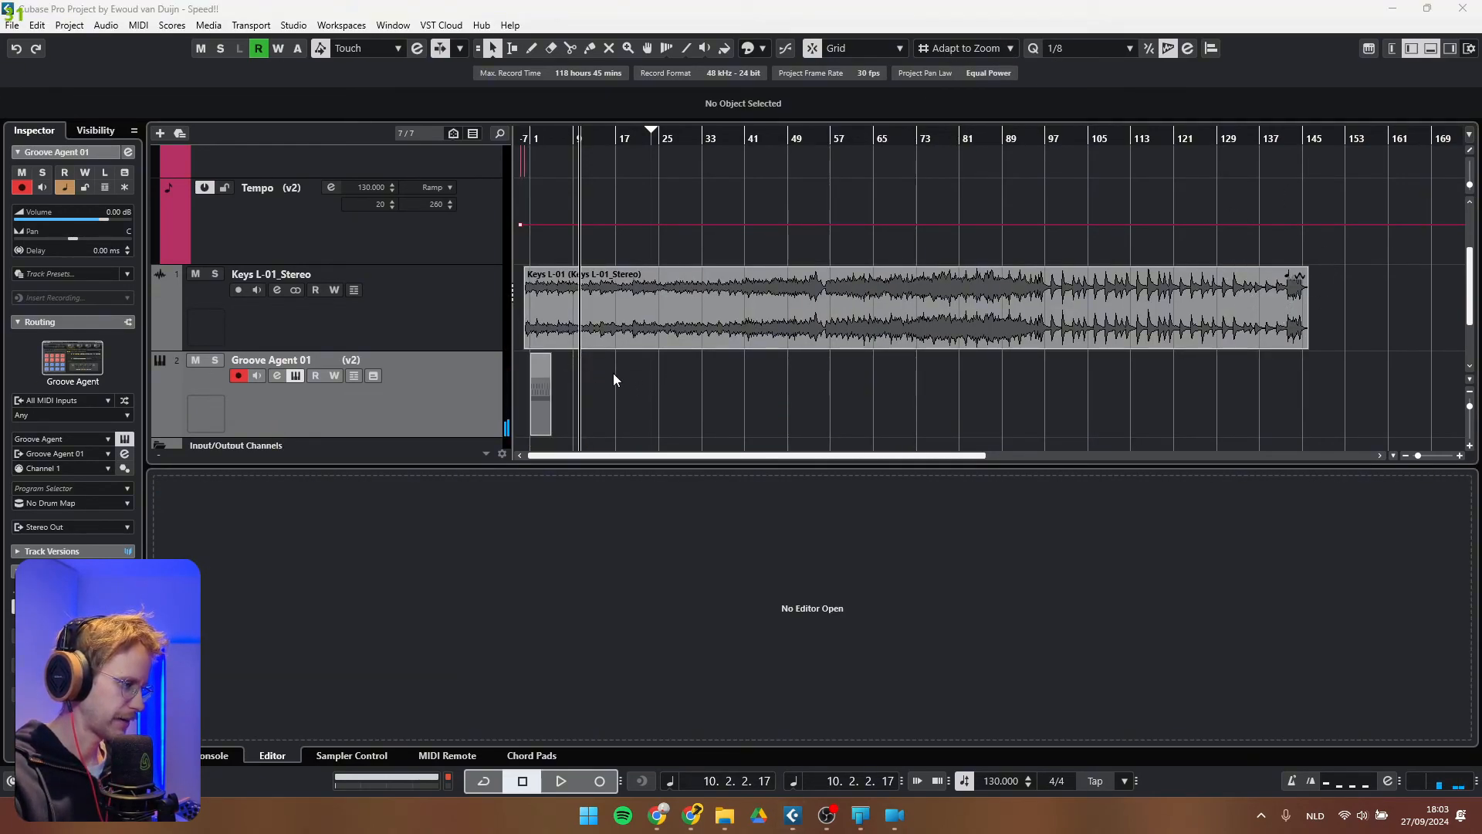
{"action": "left_click", "coordinate": [616, 374]}
{"action": "key", "text": "h"}
{"action": "key", "text": "h"}
{"action": "key", "text": "h"}
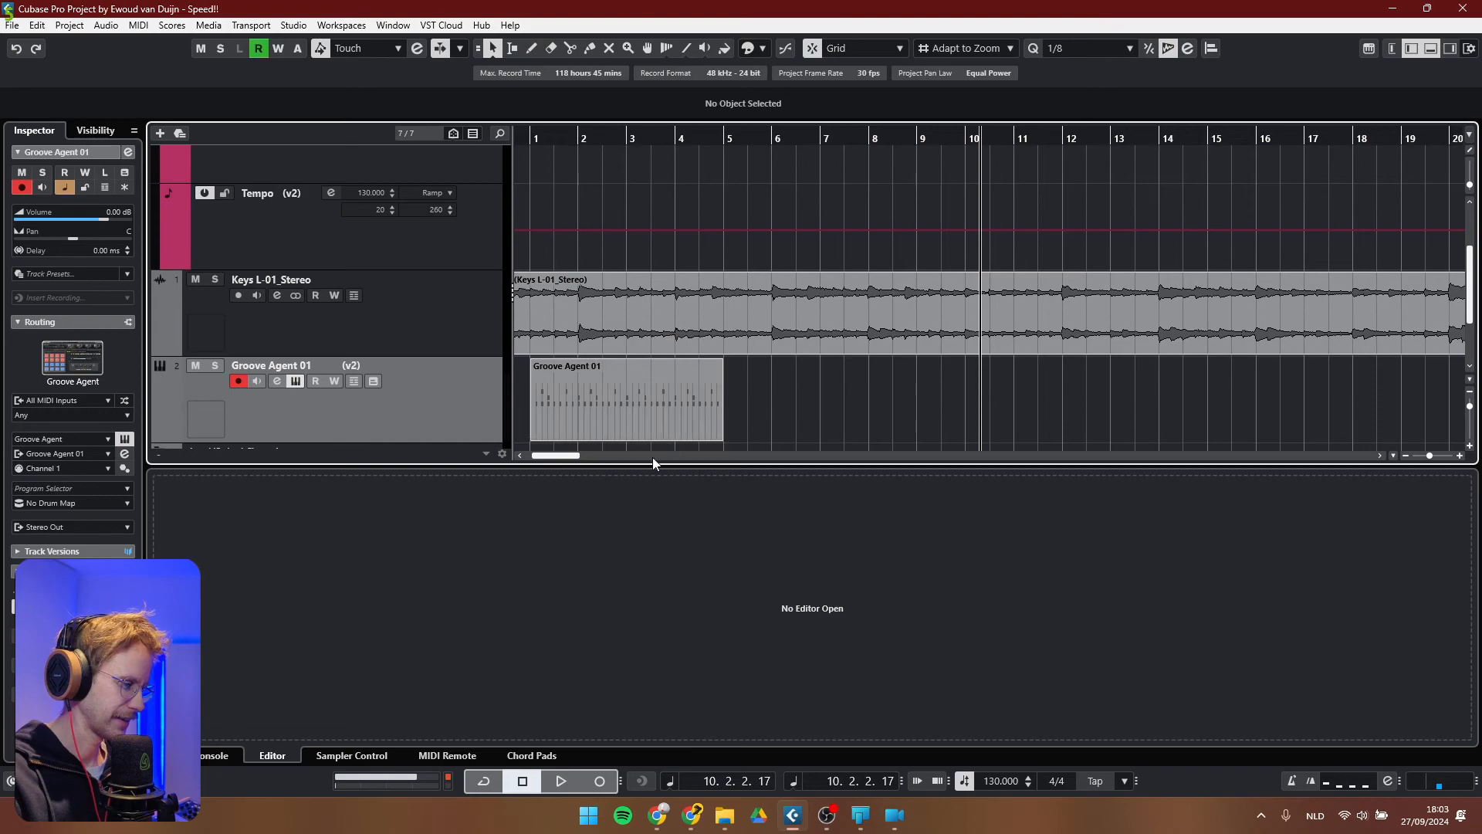
{"action": "scroll", "coordinate": [888, 368], "scroll_direction": "up", "scroll_amount": 3}
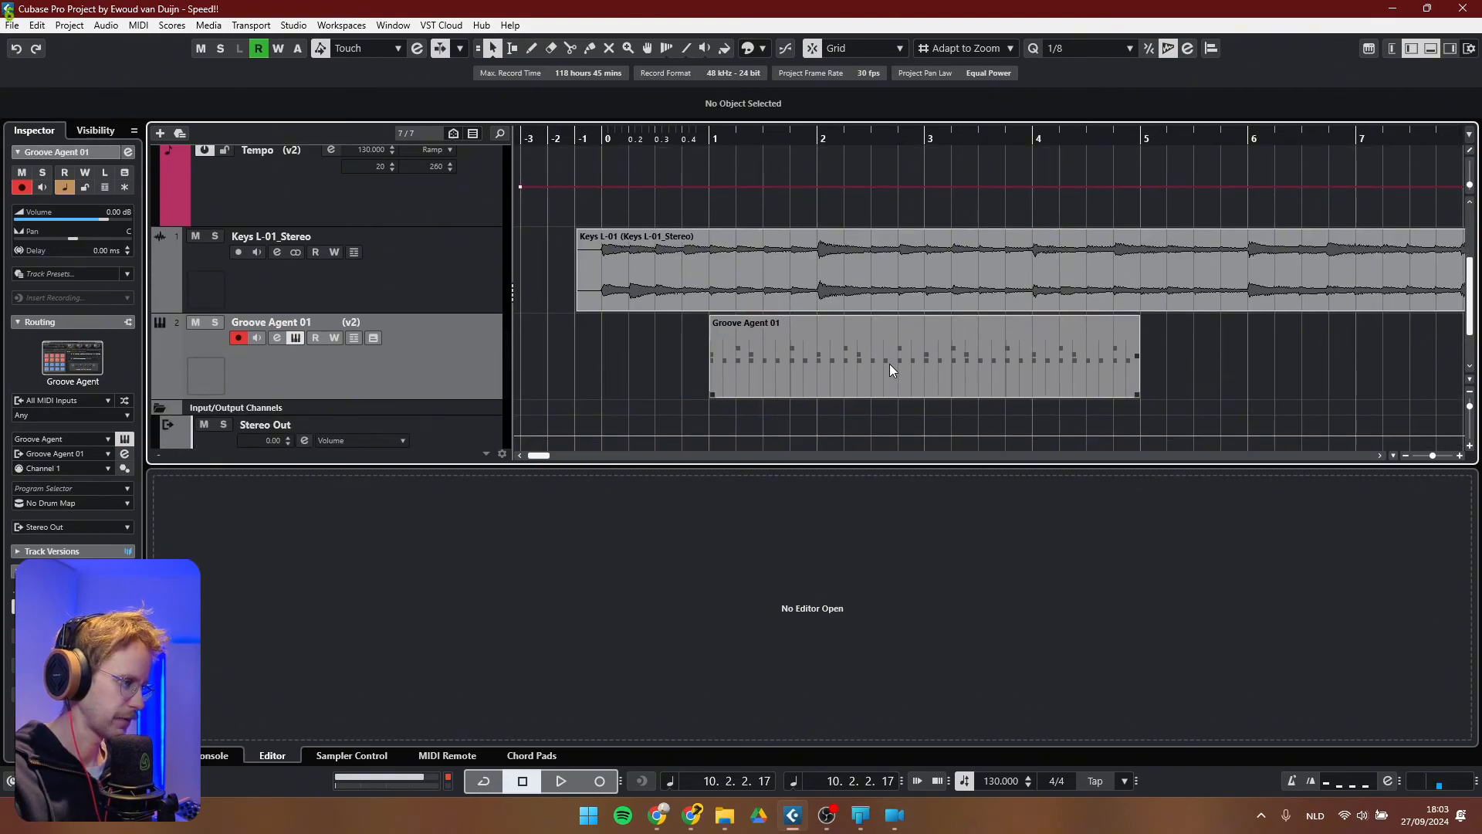
- Move the drum part to start at bar 0 with two duplicates after it, and play it with the keys
{"action": "left_click_drag", "start_coordinate": [875, 360], "coordinate": [767, 371]}
{"action": "key", "text": "ctrl+d"}
{"action": "key", "text": "ctrl+d"}
{"action": "key", "text": "g"}
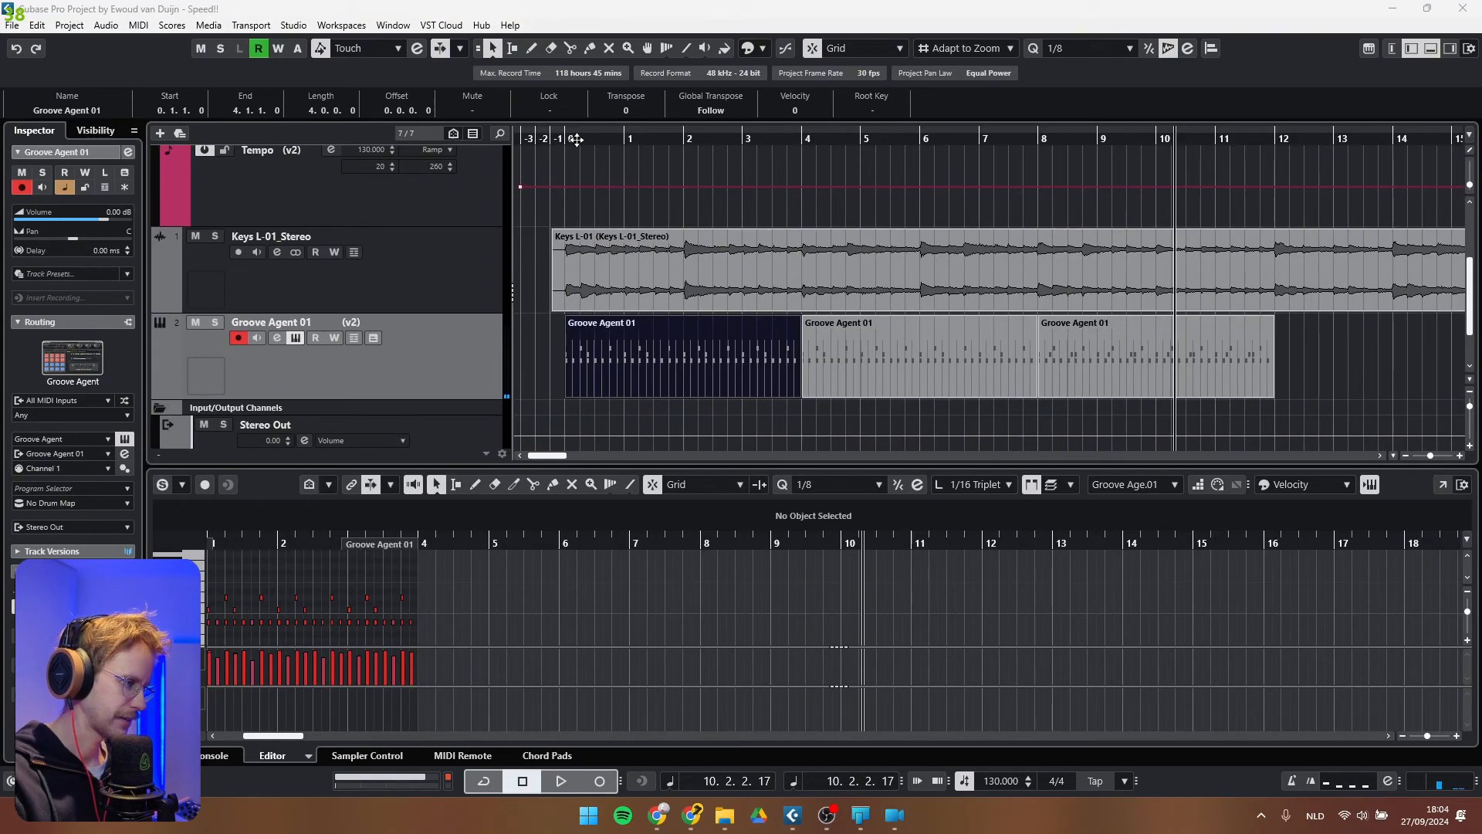
{"action": "key", "text": "space"}
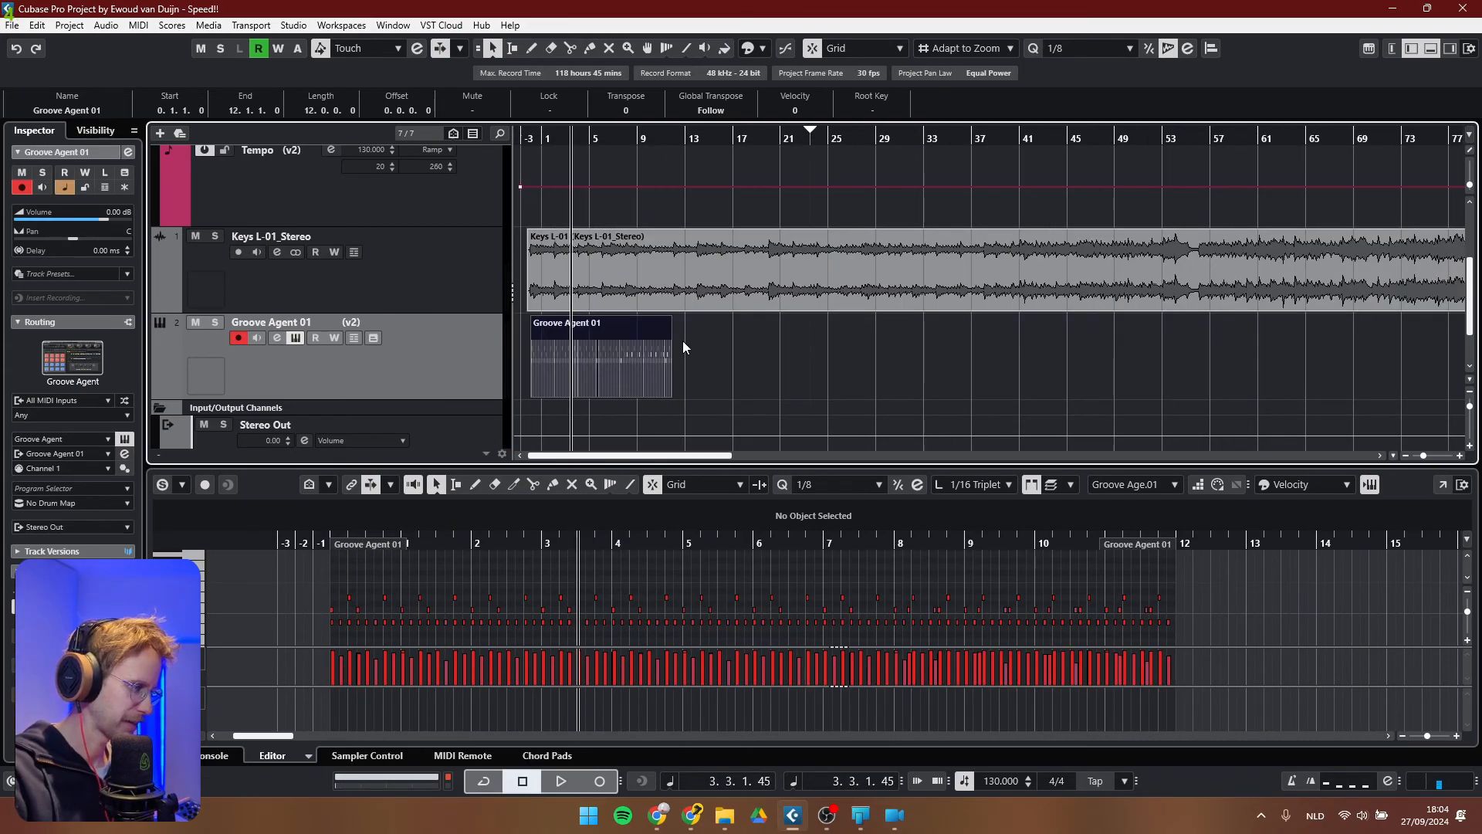
- Duplicate the 12-bar drum part twelve times along the Groove Agent 01 track
{"action": "key", "text": "ctrl+d"}
{"action": "key", "text": "ctrl+d"}
{"action": "key", "text": "ctrl+d"}
{"action": "key", "text": "ctrl+d"}
{"action": "key", "text": "ctrl+d"}
{"action": "key", "text": "ctrl+d"}
{"action": "key", "text": "ctrl+d"}
{"action": "key", "text": "ctrl+d"}
{"action": "key", "text": "ctrl+d"}
{"action": "key", "text": "ctrl+d"}
{"action": "key", "text": "ctrl+d"}
{"action": "key", "text": "ctrl+d"}
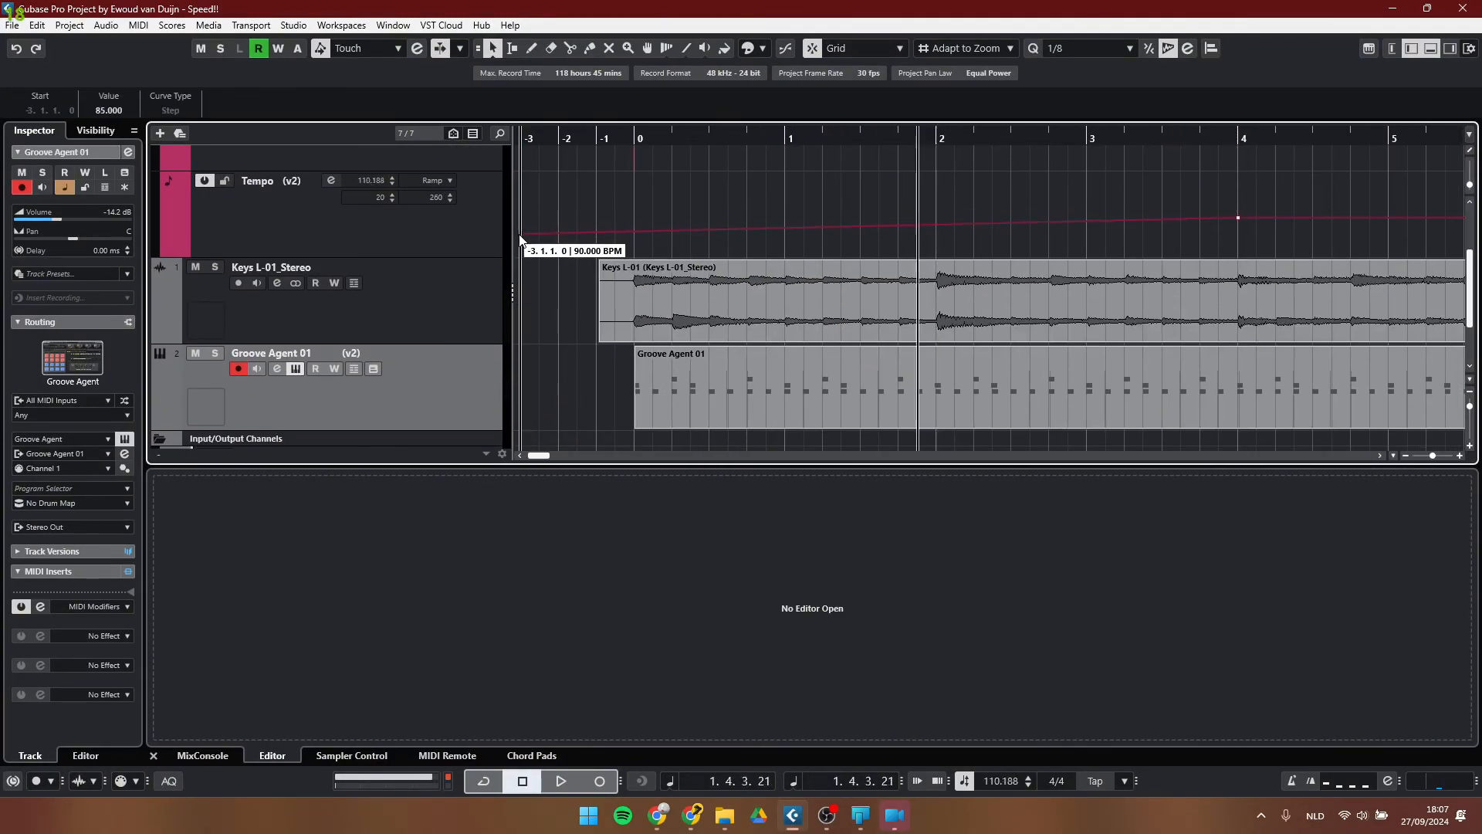
- Lower the tempo node at the project start and play the keys and drums through the tempo dip before bar 4
{"action": "left_click_drag", "start_coordinate": [518, 240], "coordinate": [517, 246]}
{"action": "left_click_drag", "start_coordinate": [643, 140], "coordinate": [609, 139]}
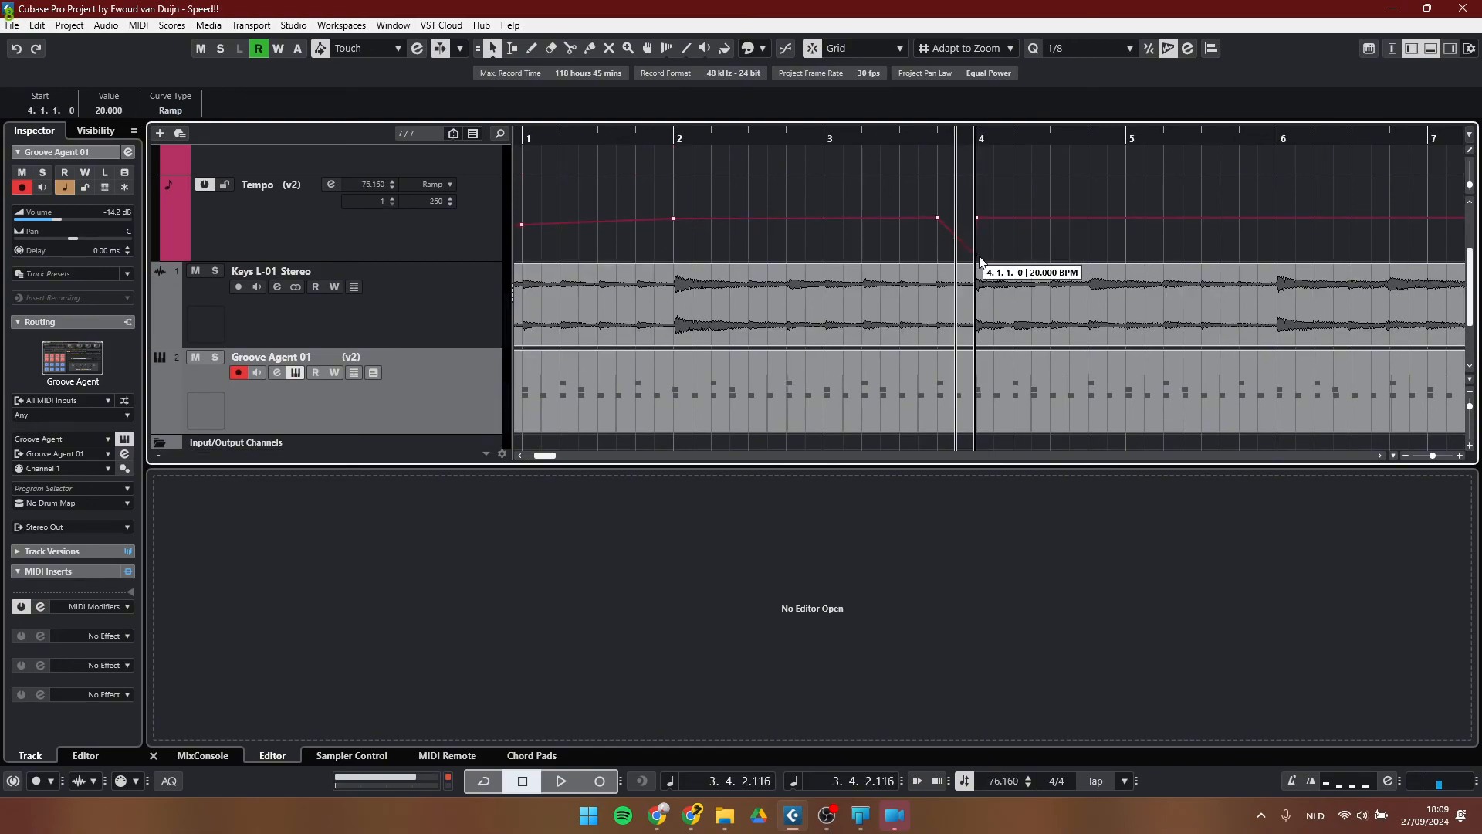
{"action": "key", "text": "space"}
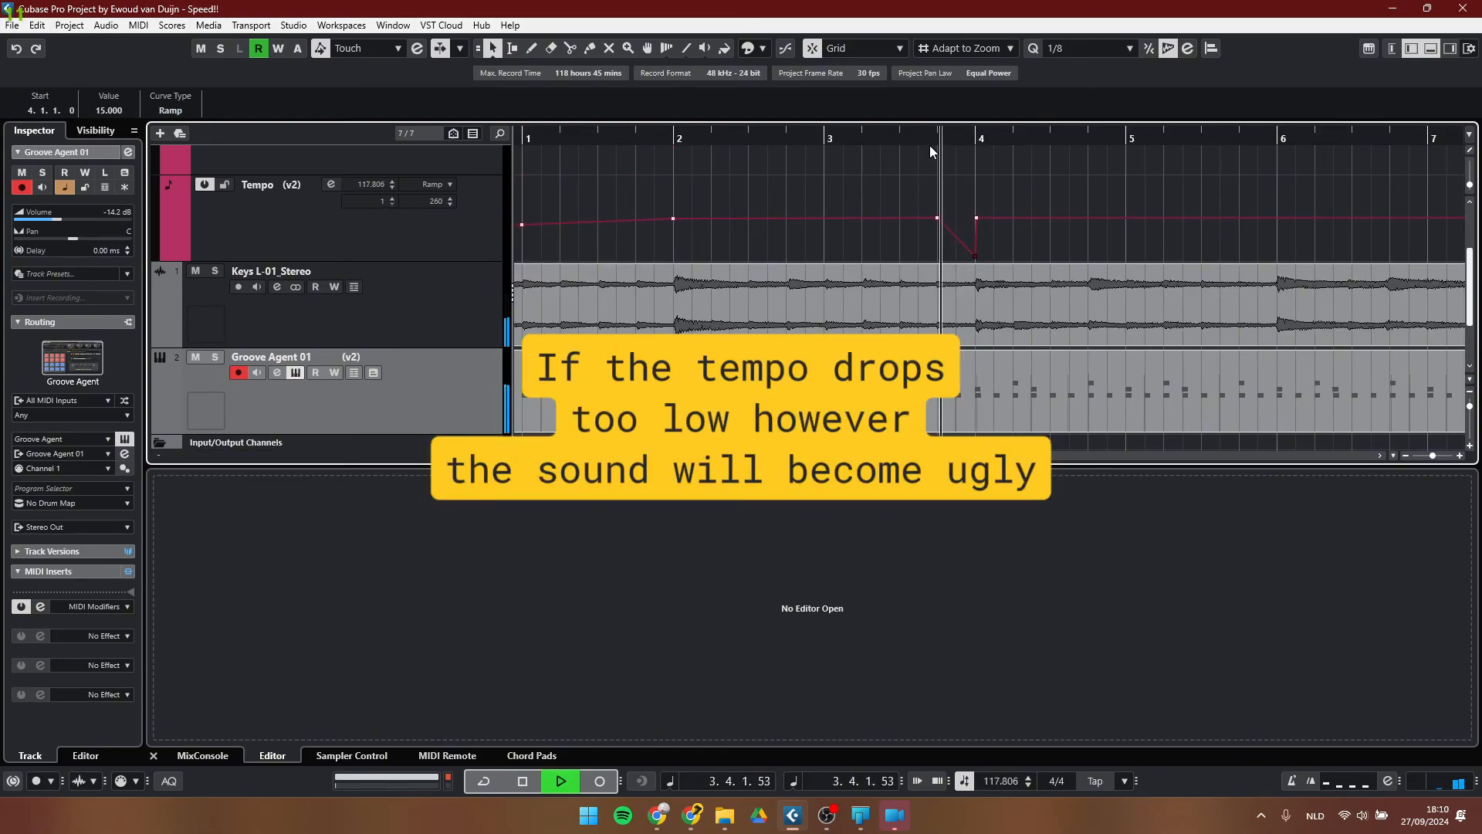